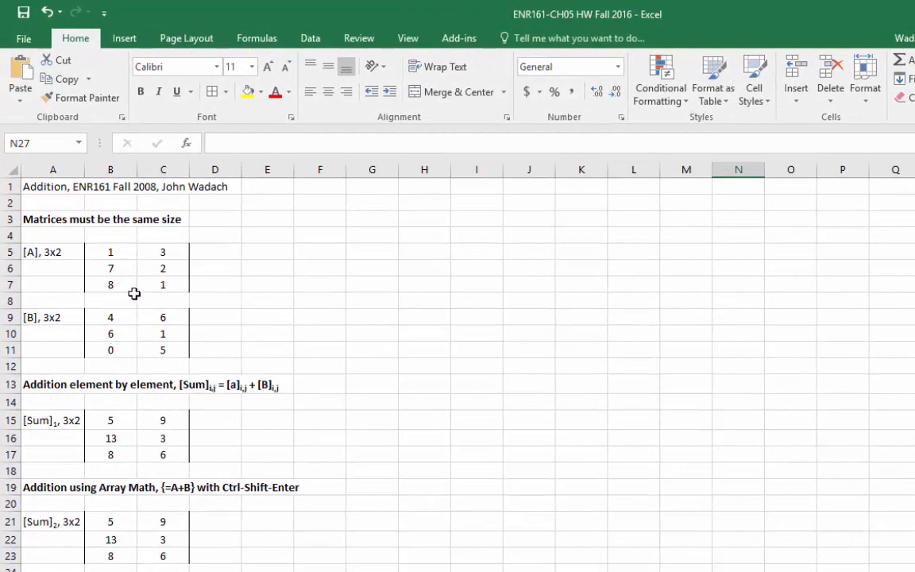
{"action": "left_click", "coordinate": [47, 253]}
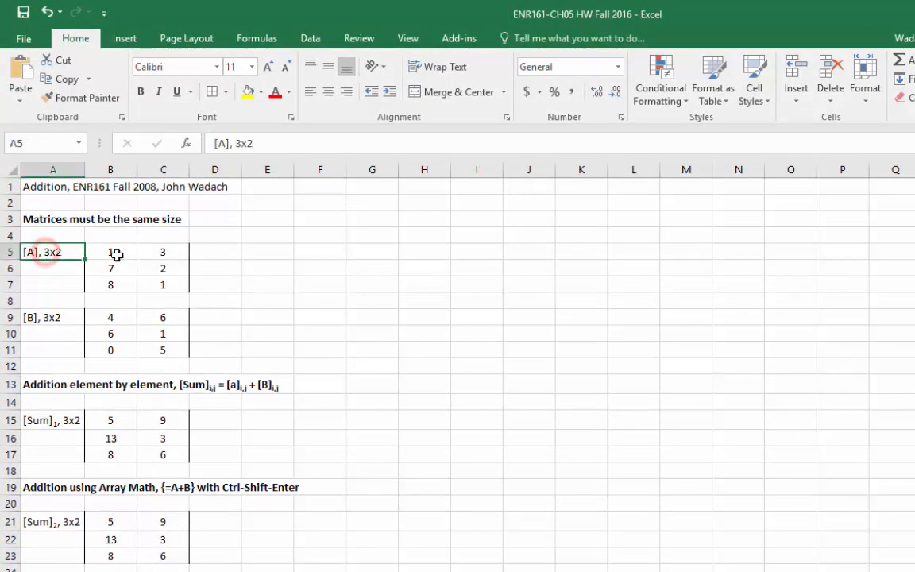
{"action": "left_click_drag", "start_coordinate": [111, 253], "coordinate": [157, 283]}
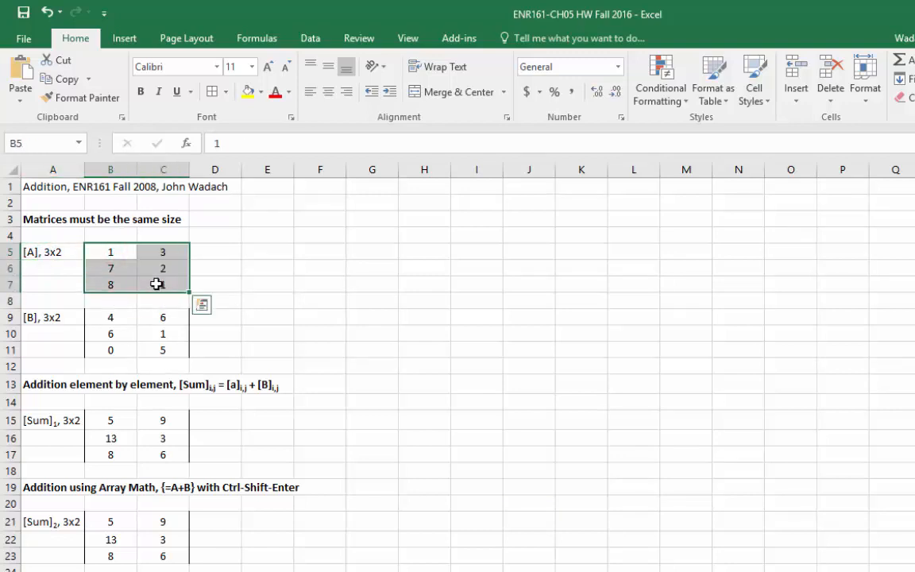
{"action": "left_click", "coordinate": [244, 300]}
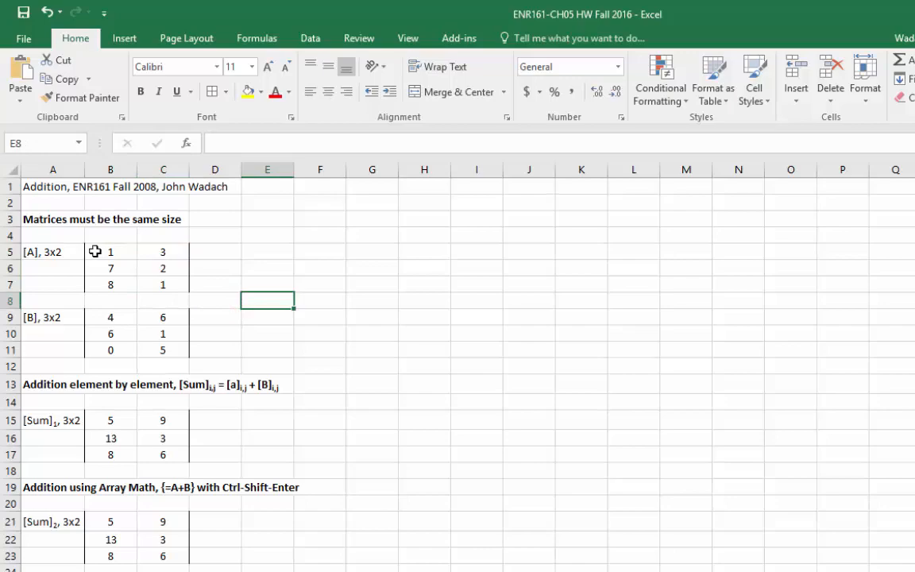
Step: Remove the left and right borders from the matrix A values in B5:C7 and right-align them
{"action": "left_click_drag", "start_coordinate": [95, 251], "coordinate": [159, 284]}
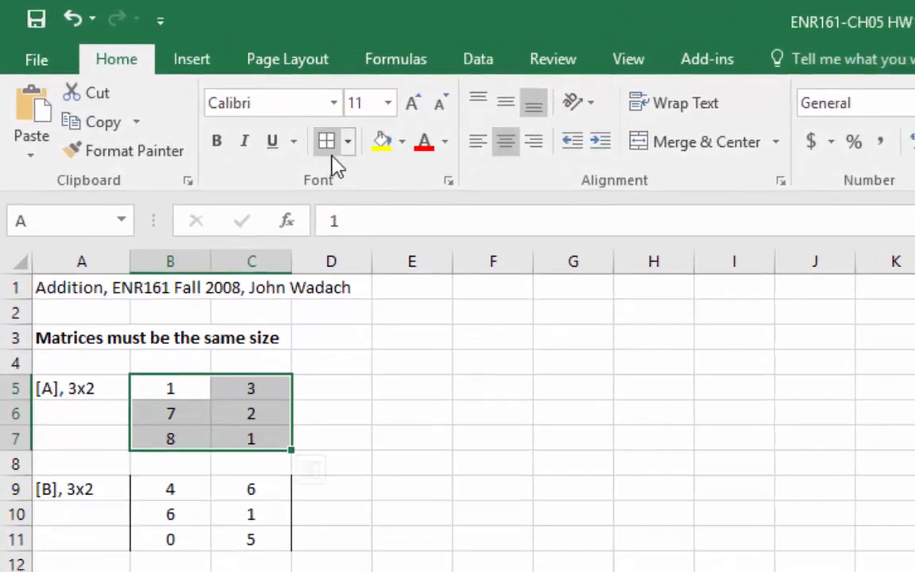
{"action": "left_click", "coordinate": [347, 142]}
{"action": "left_click", "coordinate": [297, 548]}
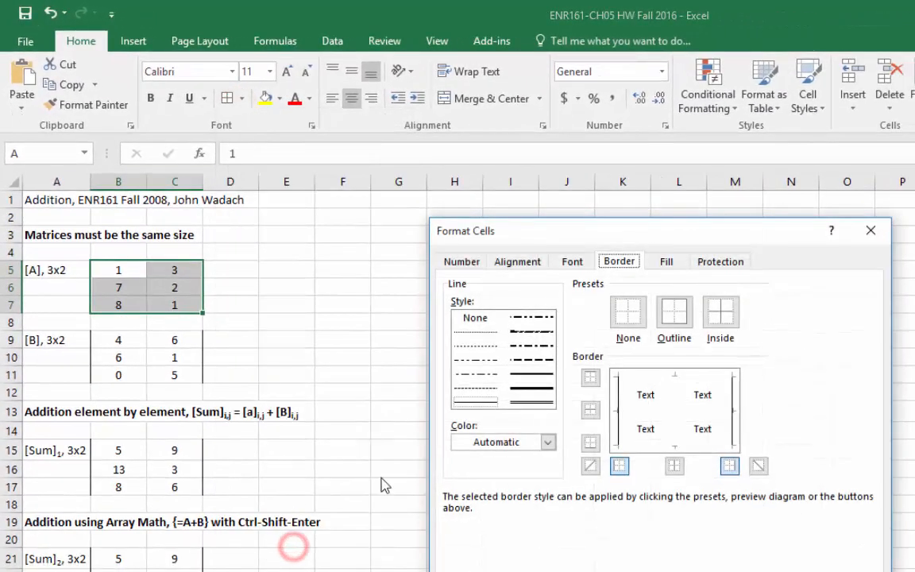
{"action": "left_click", "coordinate": [620, 466]}
{"action": "left_click", "coordinate": [731, 434]}
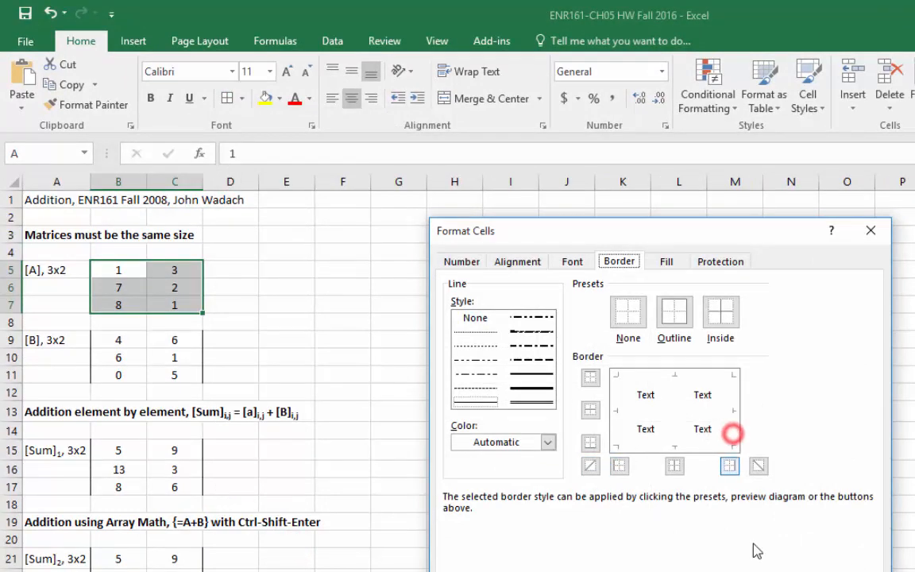
{"action": "left_click", "coordinate": [775, 571]}
{"action": "left_click", "coordinate": [373, 99]}
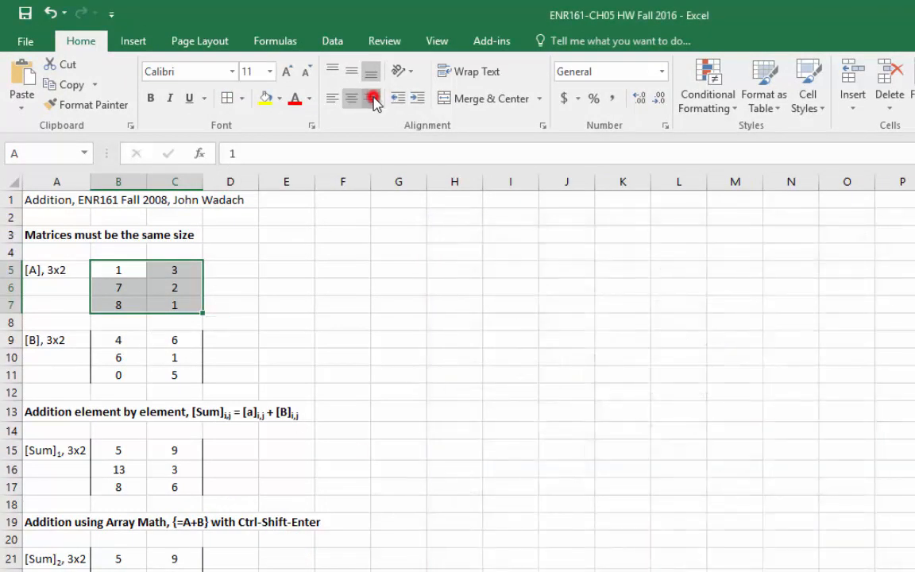
{"action": "left_click_drag", "start_coordinate": [469, 376], "coordinate": [497, 381]}
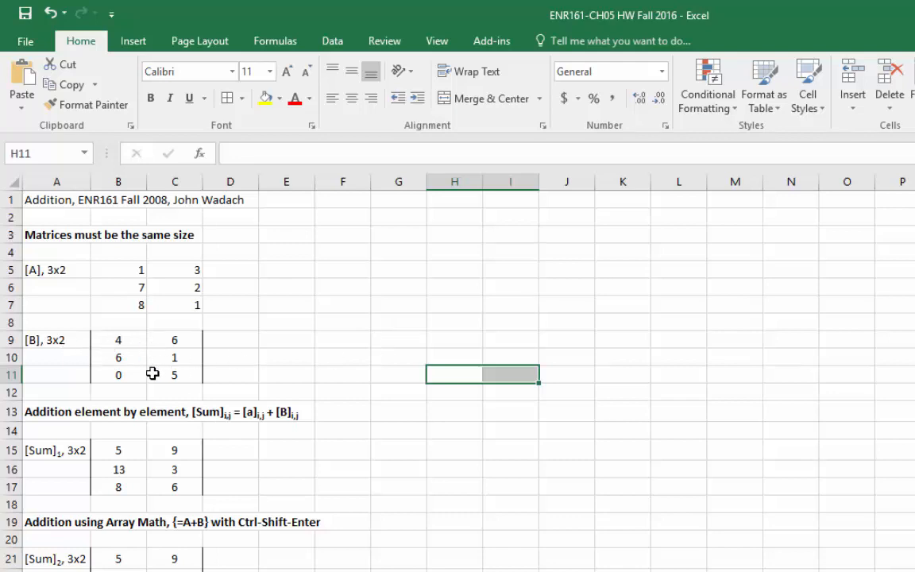
Step: Center the matrix A values in B5:C7 horizontally within their cells
{"action": "left_click_drag", "start_coordinate": [116, 269], "coordinate": [161, 302]}
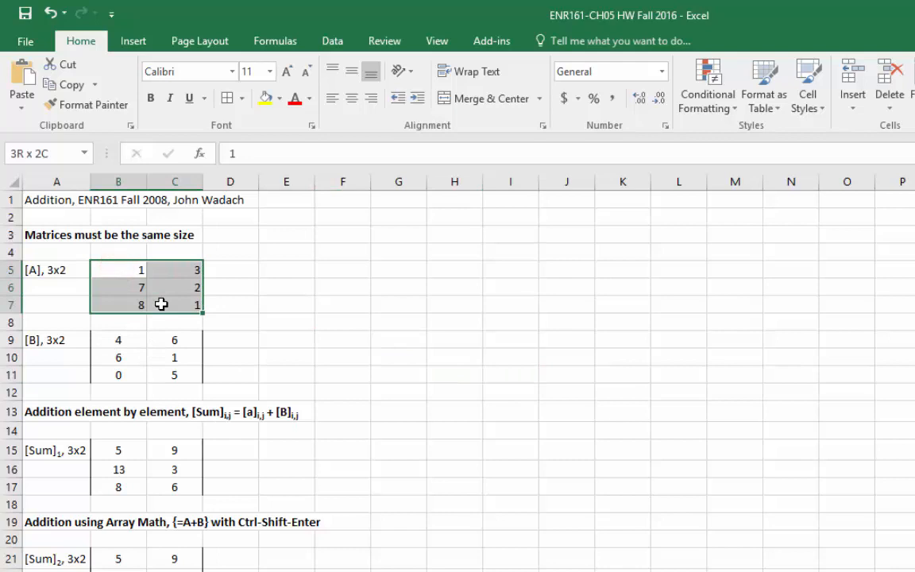
{"action": "left_click", "coordinate": [351, 99]}
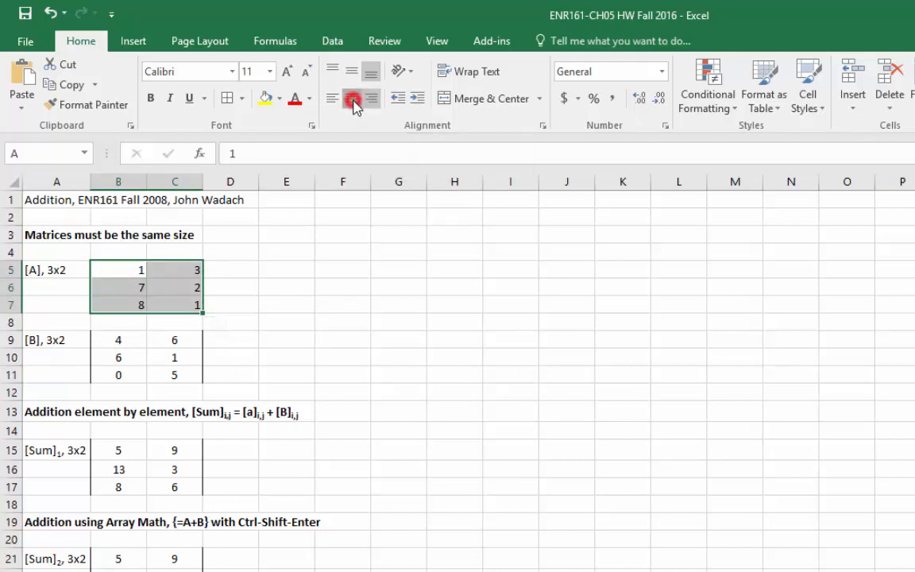
{"action": "left_click", "coordinate": [343, 321]}
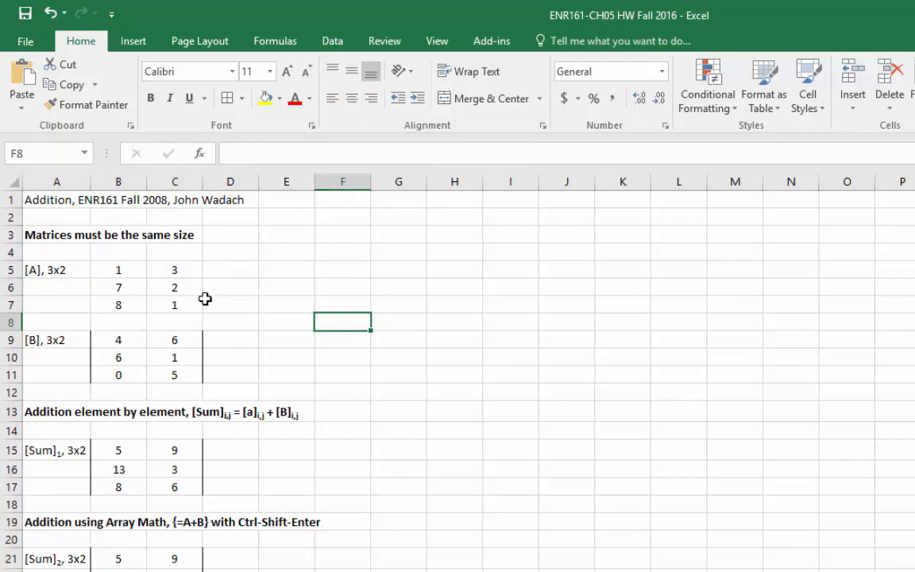
Step: Add left and right outer borders around matrix A in B5:C7 through the detailed border settings
{"action": "left_click_drag", "start_coordinate": [115, 268], "coordinate": [176, 302]}
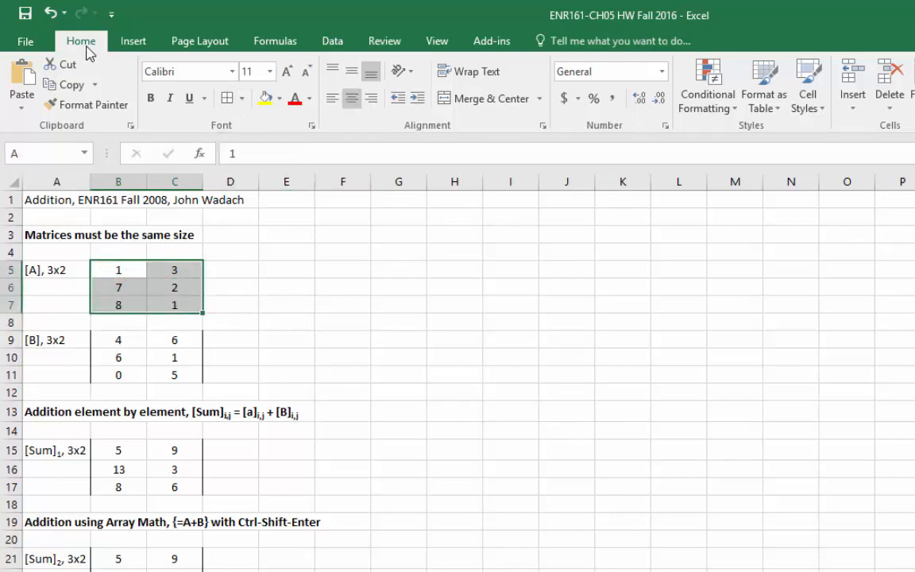
{"action": "left_click", "coordinate": [242, 99]}
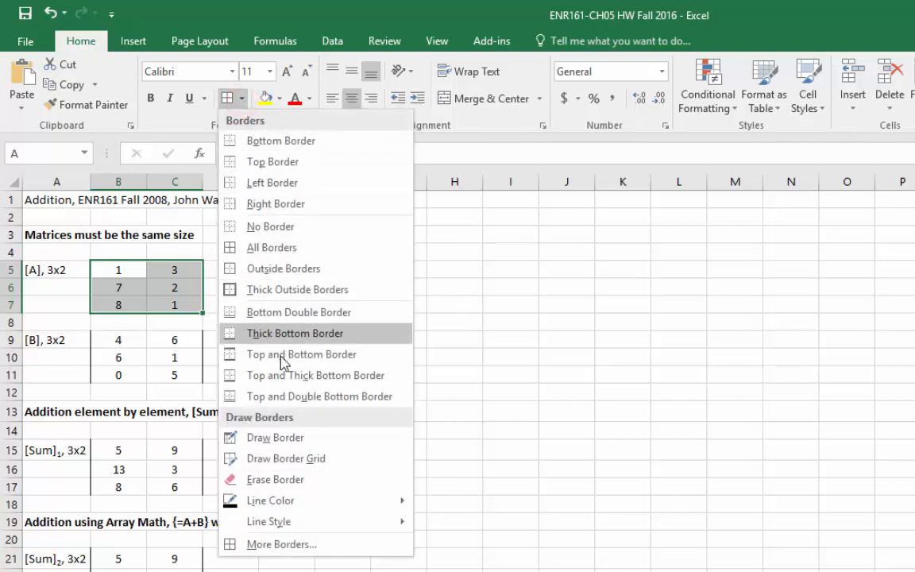
{"action": "left_click", "coordinate": [284, 544]}
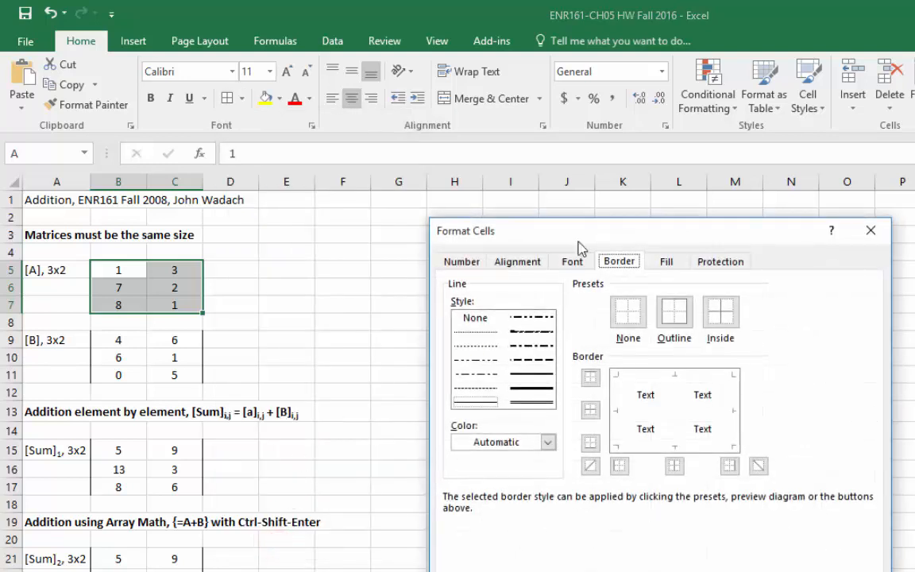
{"action": "left_click_drag", "start_coordinate": [578, 237], "coordinate": [380, 78]}
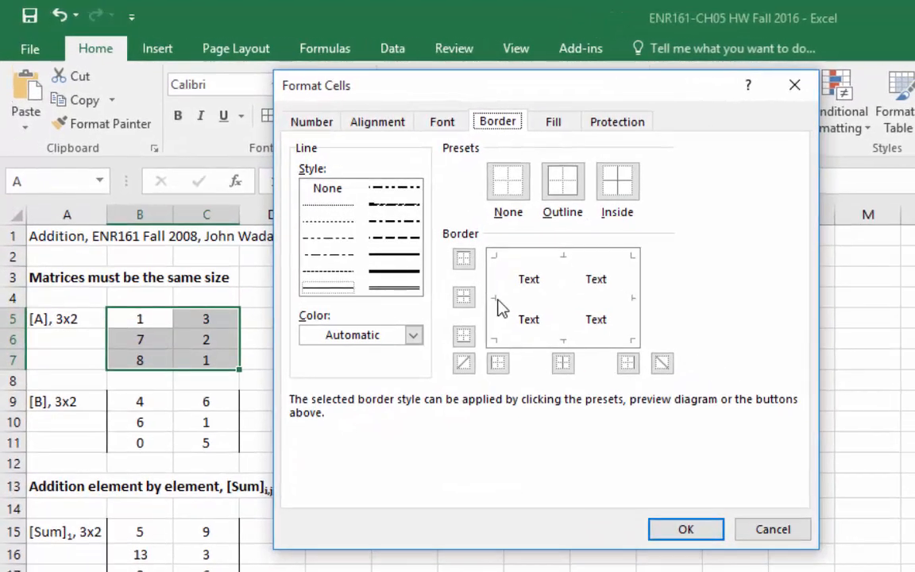
{"action": "left_click", "coordinate": [420, 254]}
{"action": "left_click", "coordinate": [635, 301]}
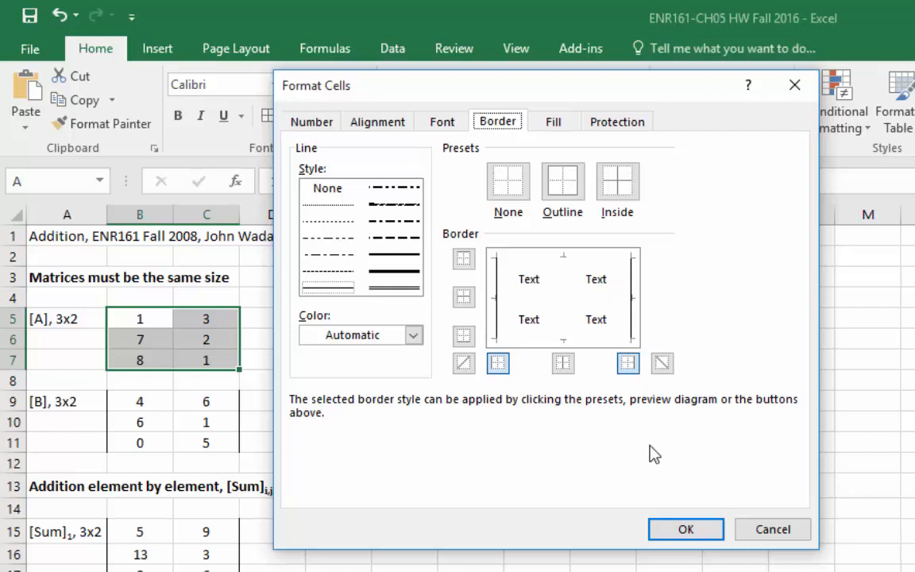
{"action": "left_click", "coordinate": [680, 529]}
{"action": "left_click", "coordinate": [441, 453]}
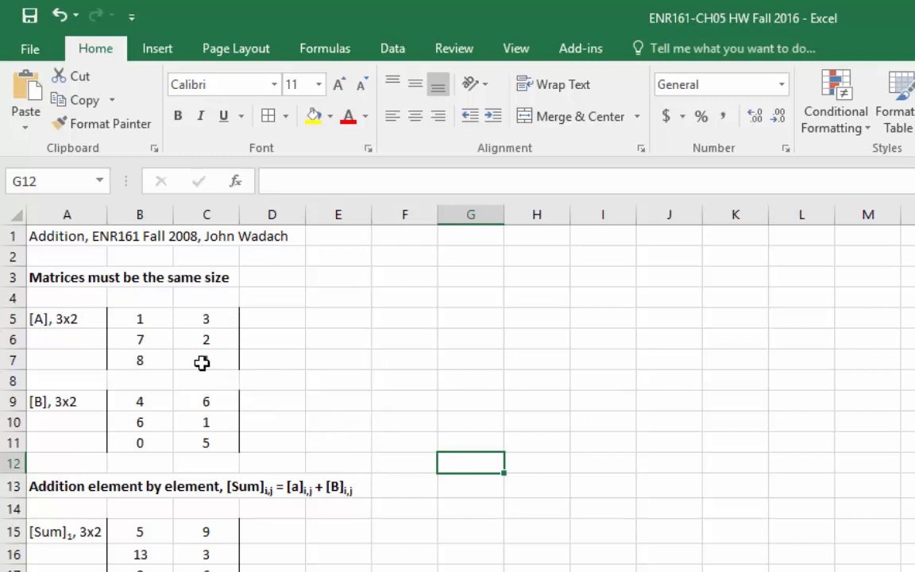
Step: Review the defined names in the Name Manager, checking the ranges and scopes of matrices A and B
{"action": "left_click_drag", "start_coordinate": [139, 321], "coordinate": [228, 359]}
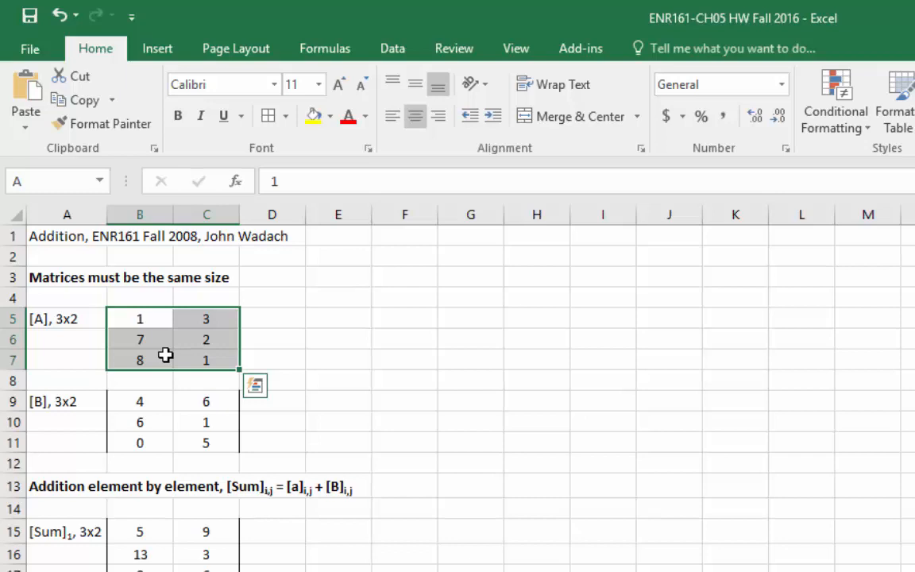
{"action": "left_click", "coordinate": [323, 49]}
{"action": "left_click", "coordinate": [577, 132]}
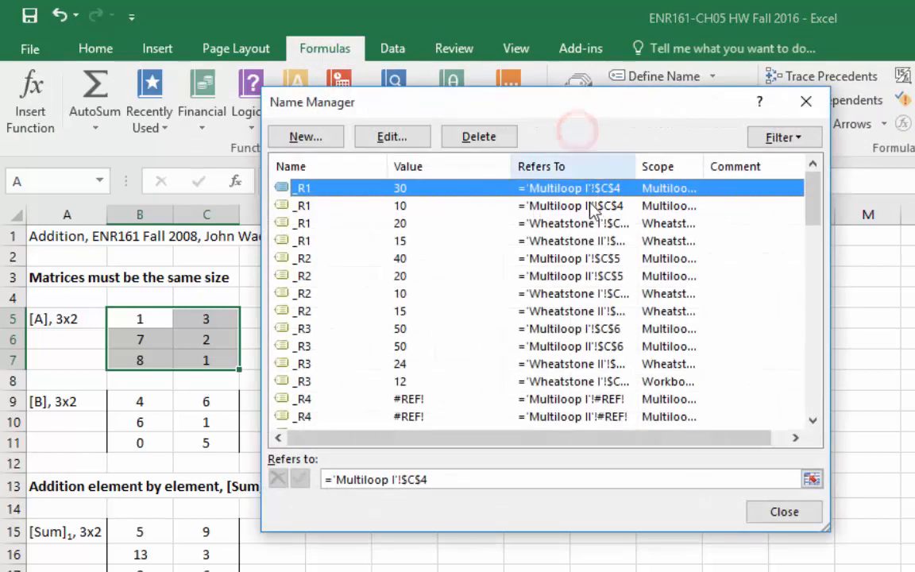
{"action": "left_click_drag", "start_coordinate": [814, 226], "coordinate": [812, 290]}
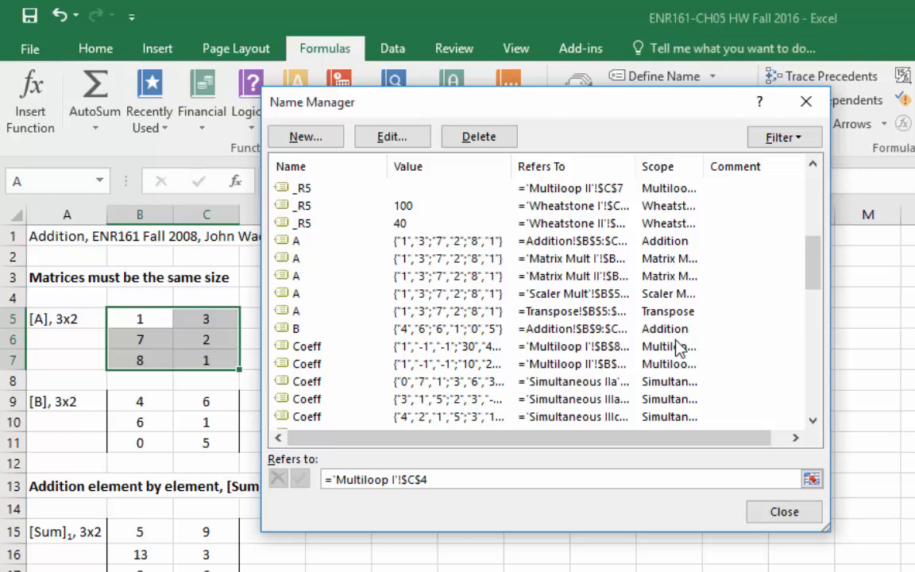
{"action": "left_click", "coordinate": [789, 516]}
{"action": "left_click", "coordinate": [645, 526]}
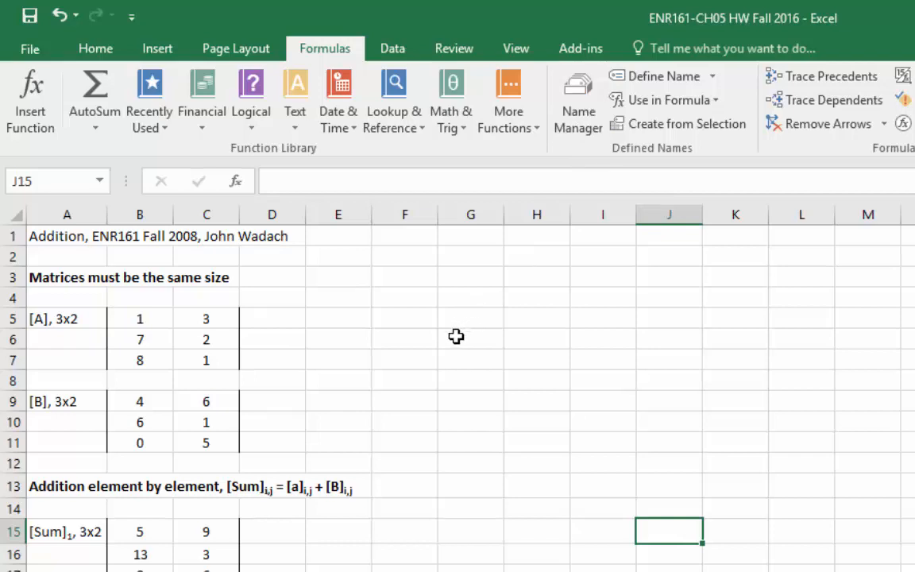
Step: Name the matrix A range B5:C7 as A and select the matrix B range B9:C11
{"action": "left_click_drag", "start_coordinate": [139, 317], "coordinate": [223, 361]}
{"action": "left_click", "coordinate": [55, 180]}
{"action": "type", "text": "A"}
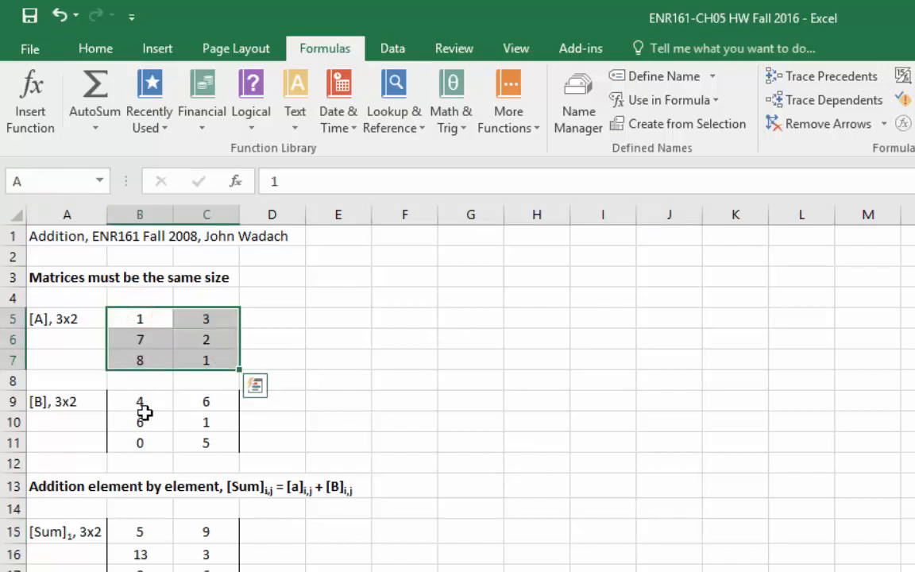
{"action": "left_click_drag", "start_coordinate": [137, 400], "coordinate": [207, 443]}
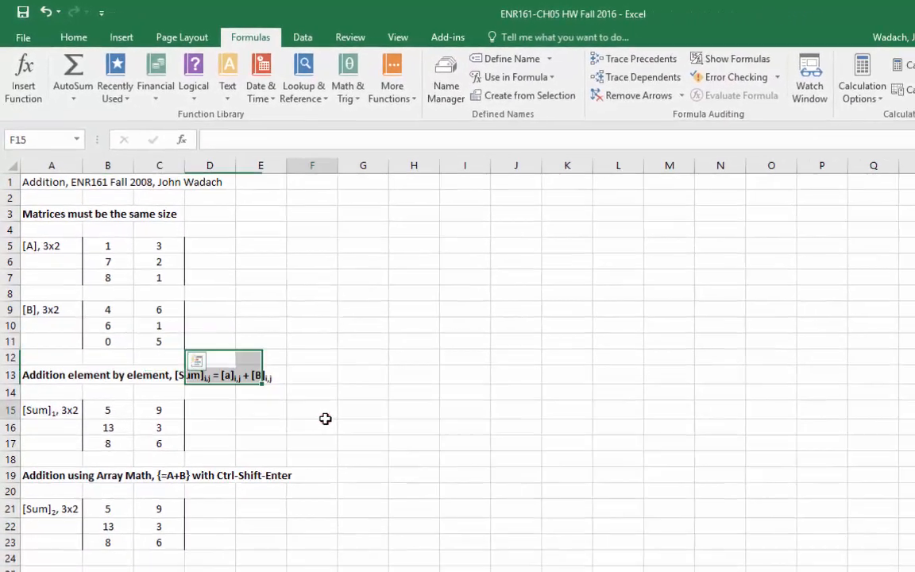
{"action": "left_click", "coordinate": [376, 478]}
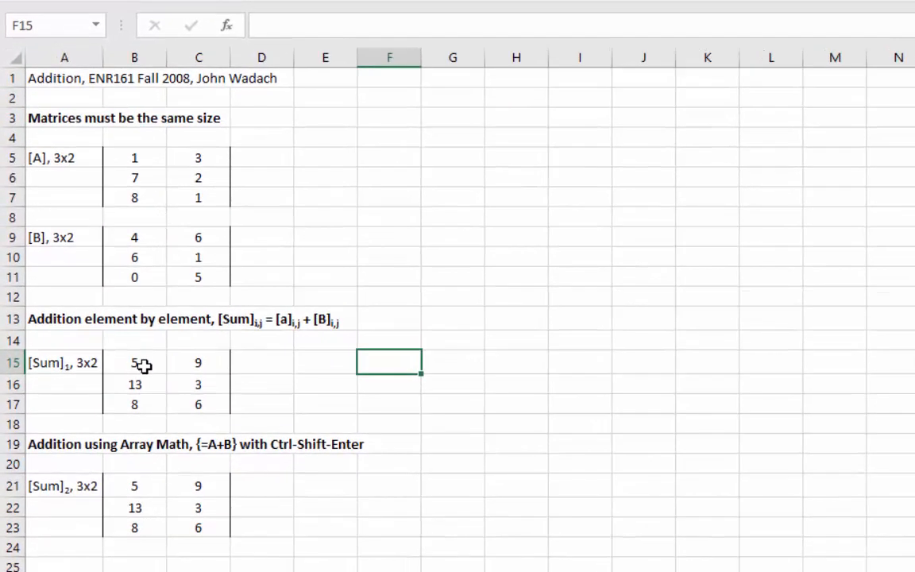
Step: Clear the first sum matrix in B15:C17 and enter the formula =B5+B9 in B15
{"action": "left_click_drag", "start_coordinate": [122, 390], "coordinate": [185, 404]}
{"action": "key", "text": "Delete"}
{"action": "left_click", "coordinate": [147, 365]}
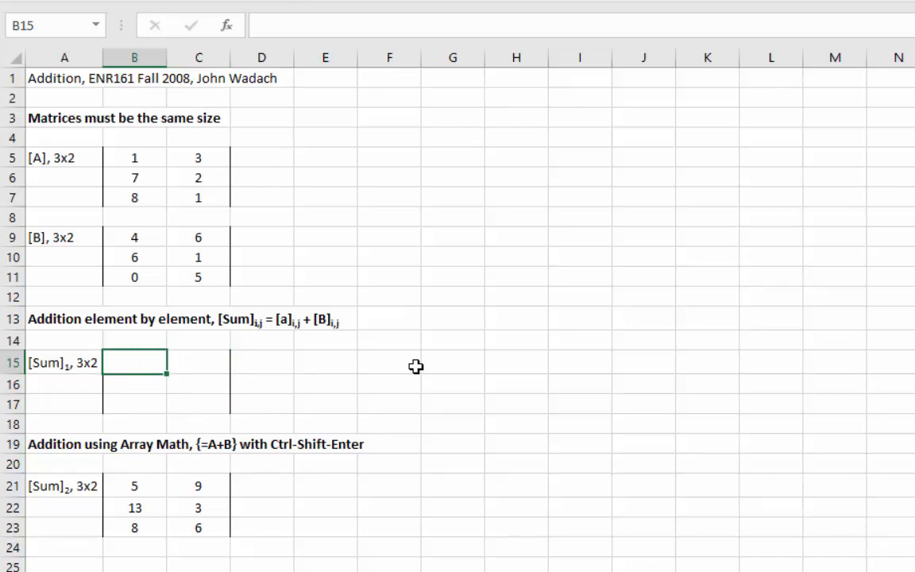
{"action": "type", "text": "="}
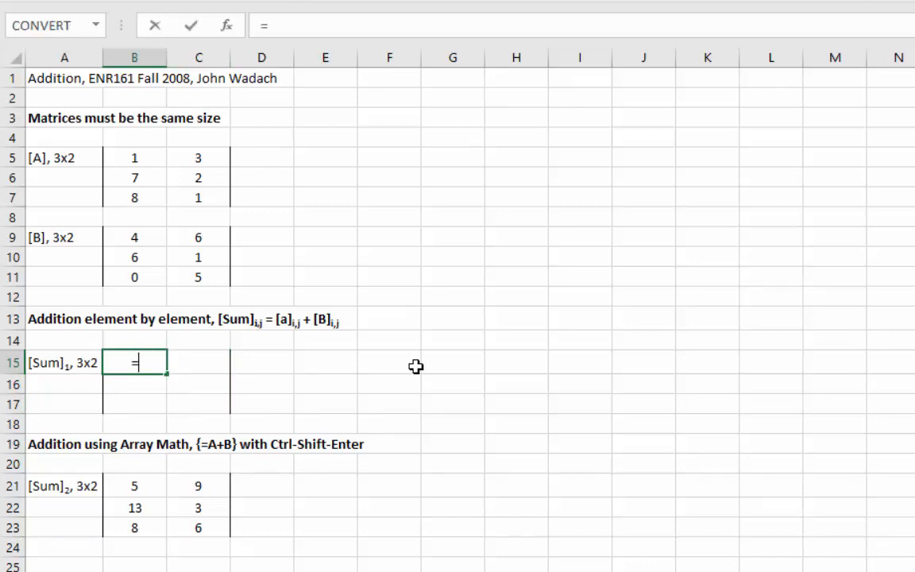
{"action": "left_click", "coordinate": [137, 159]}
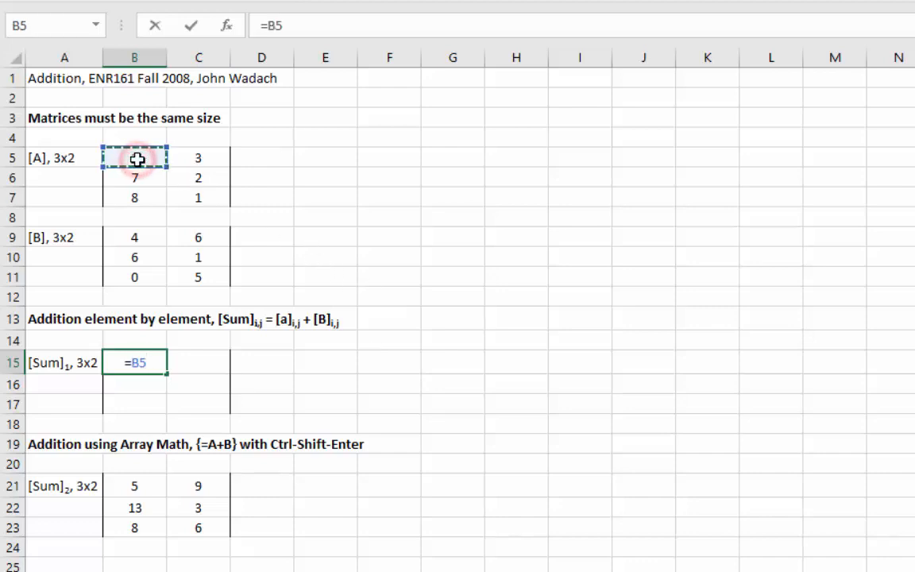
{"action": "type", "text": "+"}
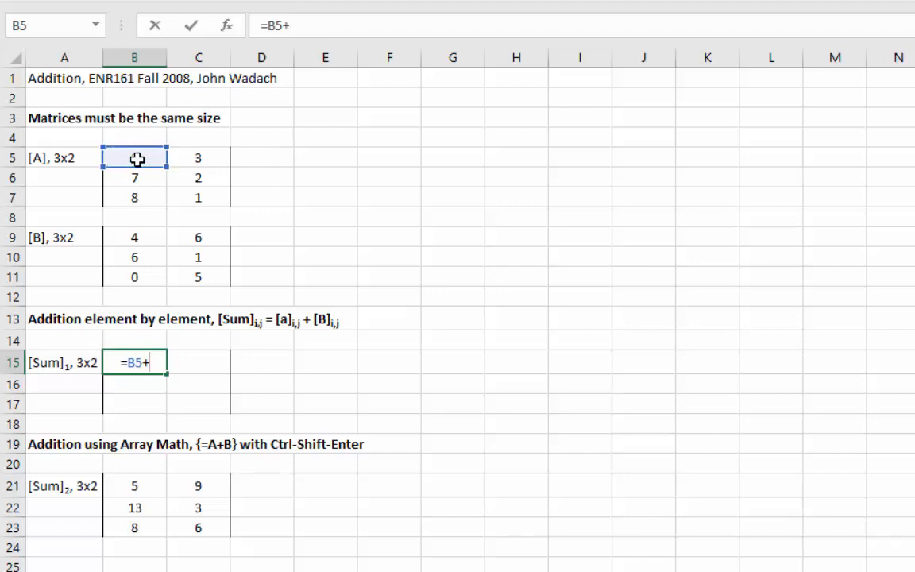
{"action": "left_click", "coordinate": [135, 237]}
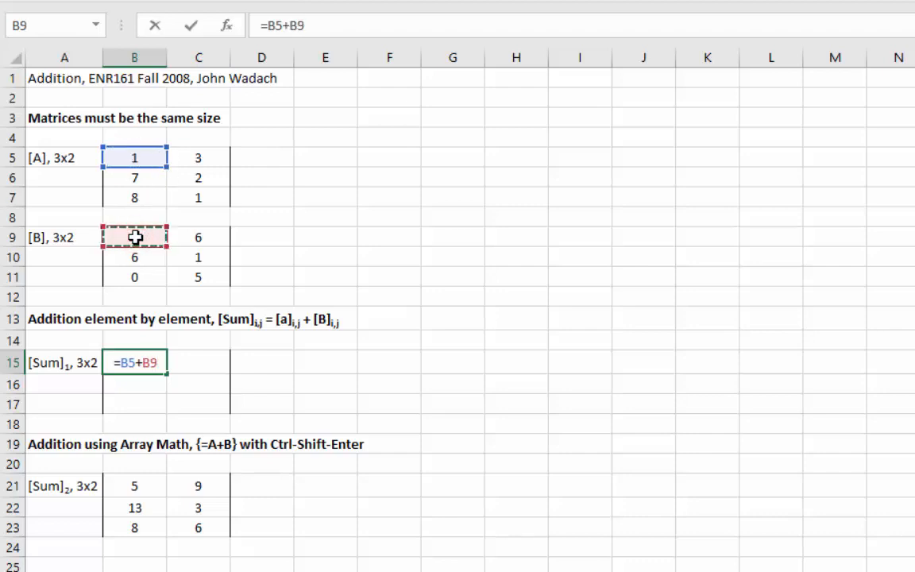
{"action": "left_click", "coordinate": [193, 25]}
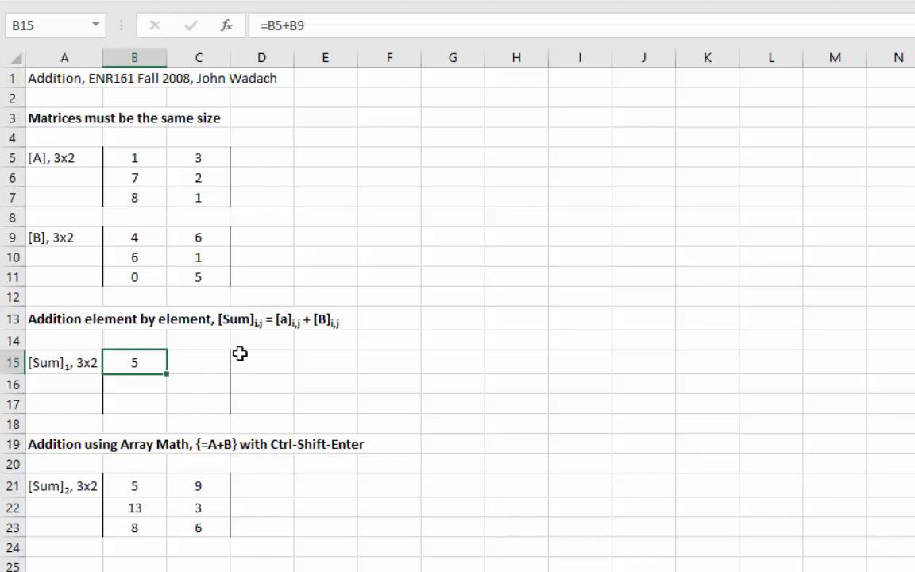
Step: Check which cells the formula in B15 references, then fill it down through B17
{"action": "left_click", "coordinate": [136, 362]}
{"action": "left_click", "coordinate": [286, 24]}
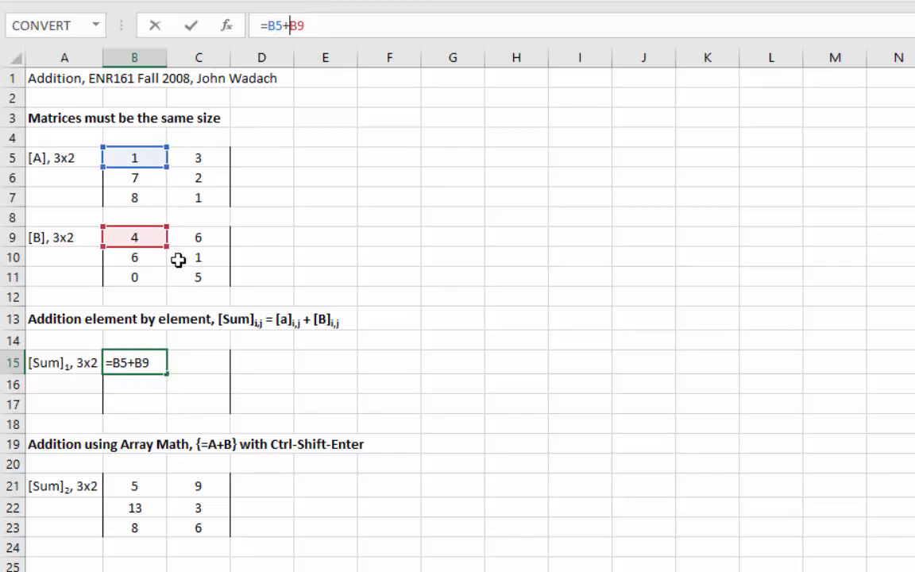
{"action": "left_click", "coordinate": [196, 25]}
{"action": "left_click_drag", "start_coordinate": [166, 373], "coordinate": [163, 407]}
Step: Check which cells the formulas in B16 and B17 of the first sum matrix reference, leaving both formulas as they are
{"action": "left_click", "coordinate": [149, 387]}
{"action": "left_click", "coordinate": [266, 25]}
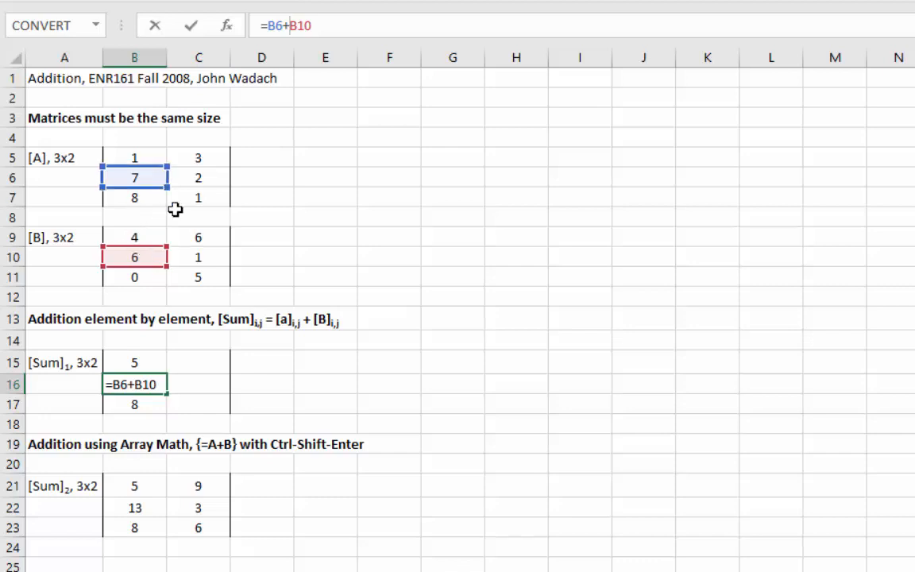
{"action": "left_click", "coordinate": [141, 405]}
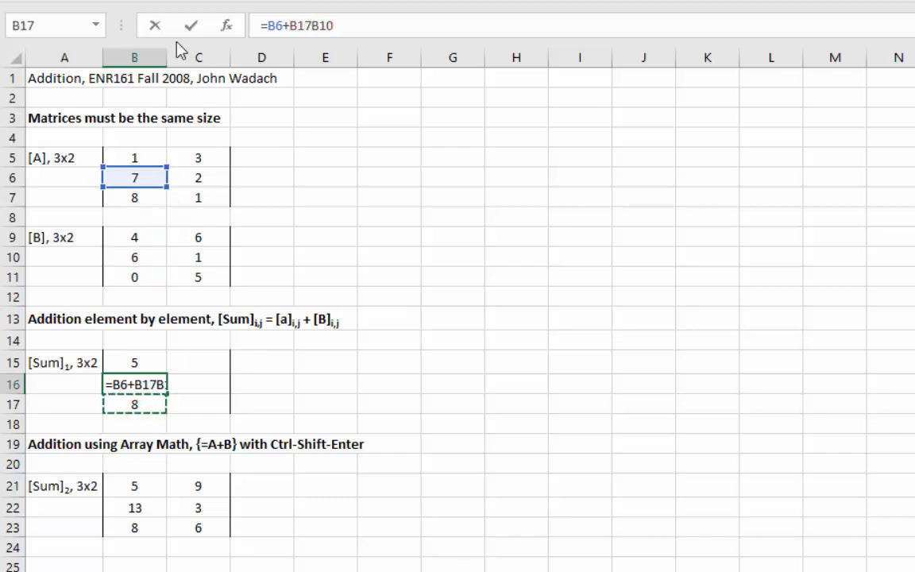
{"action": "left_click", "coordinate": [158, 26]}
{"action": "left_click", "coordinate": [151, 406]}
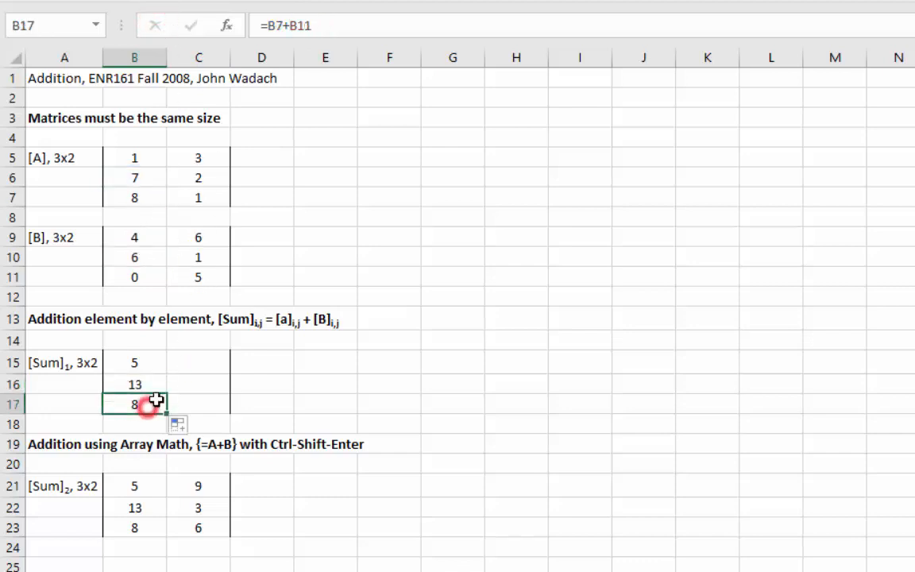
{"action": "left_click", "coordinate": [304, 19]}
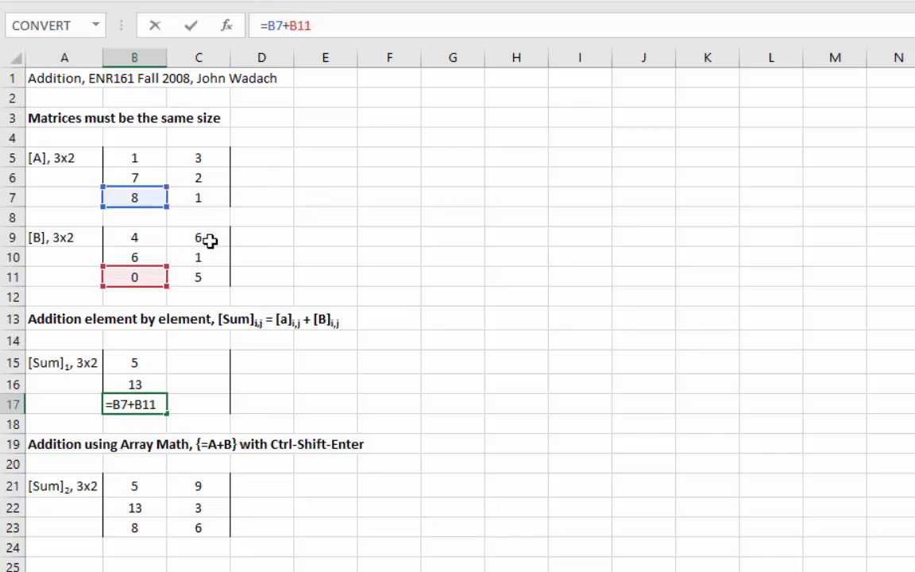
{"action": "left_click", "coordinate": [190, 25]}
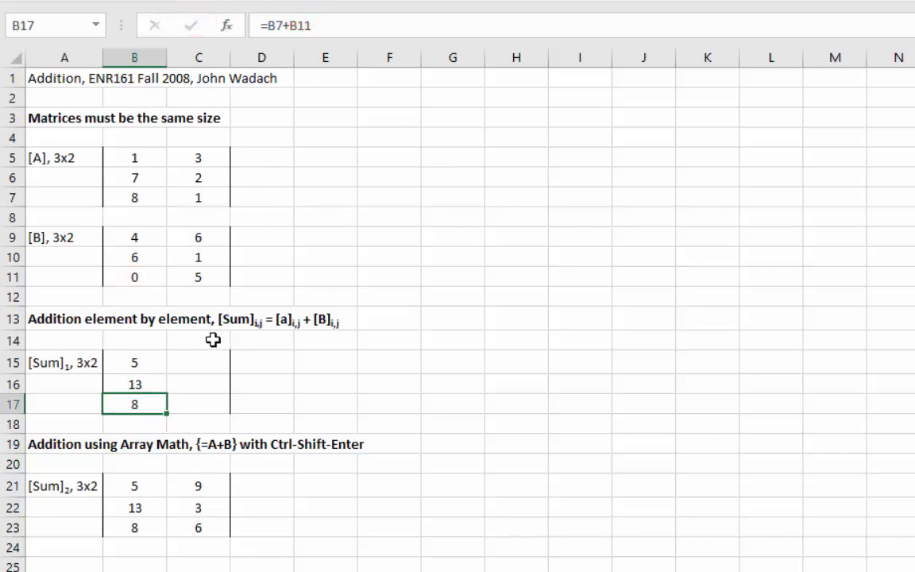
Step: Fill the formulas in B15:B17 across into C15:C17 to complete the first sum matrix
{"action": "left_click_drag", "start_coordinate": [154, 359], "coordinate": [208, 426]}
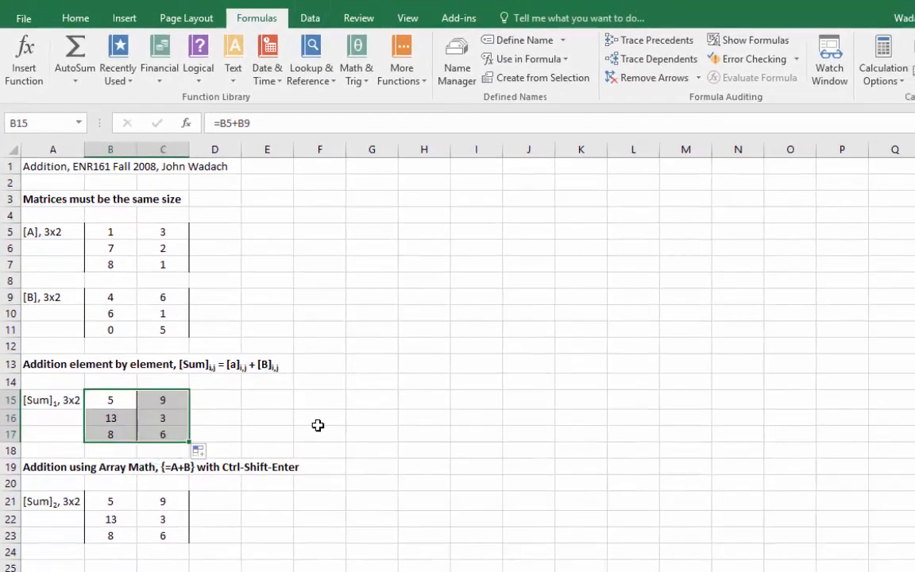
{"action": "left_click", "coordinate": [371, 401]}
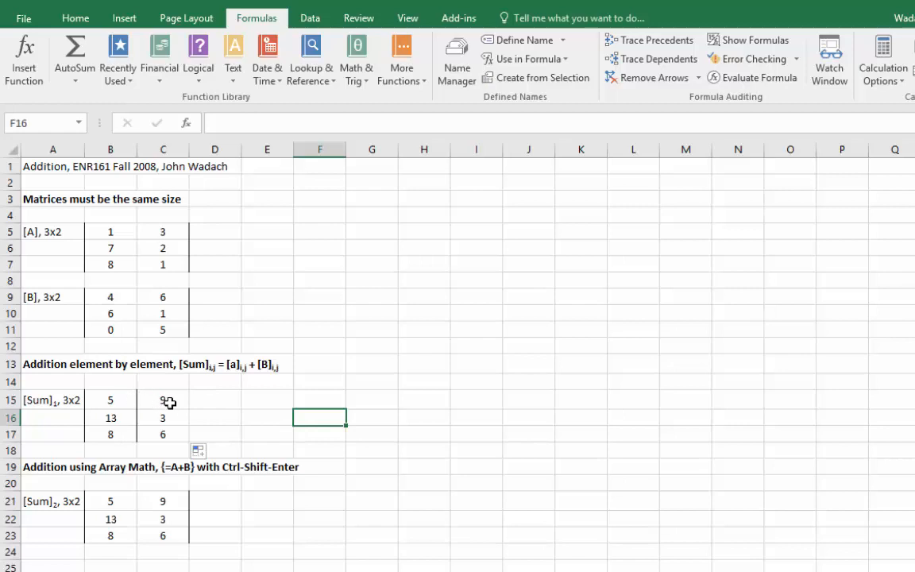
Step: Replace the borders of the first sum matrix B15:C17 with only a left and a right outer border
{"action": "left_click_drag", "start_coordinate": [110, 398], "coordinate": [176, 435]}
{"action": "left_click", "coordinate": [75, 18]}
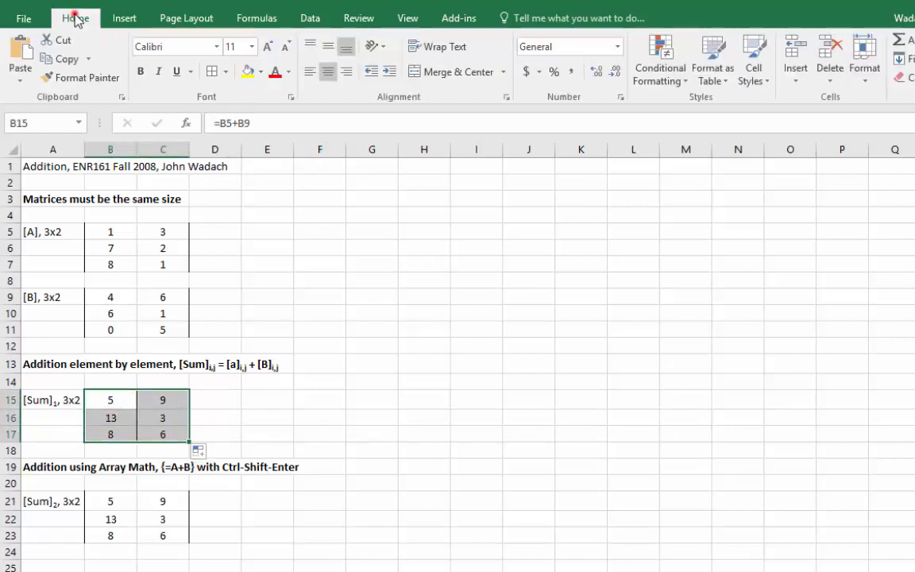
{"action": "left_click", "coordinate": [225, 71]}
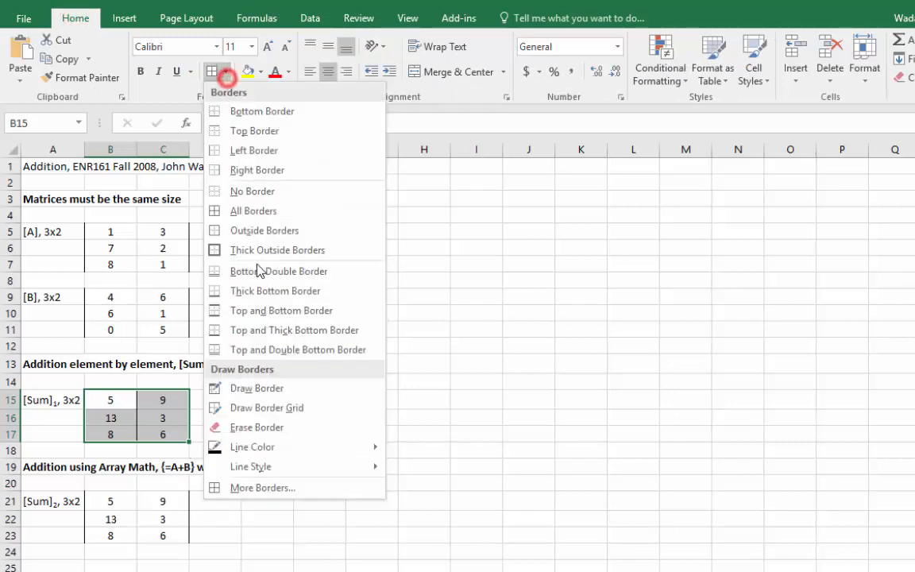
{"action": "left_click", "coordinate": [266, 488]}
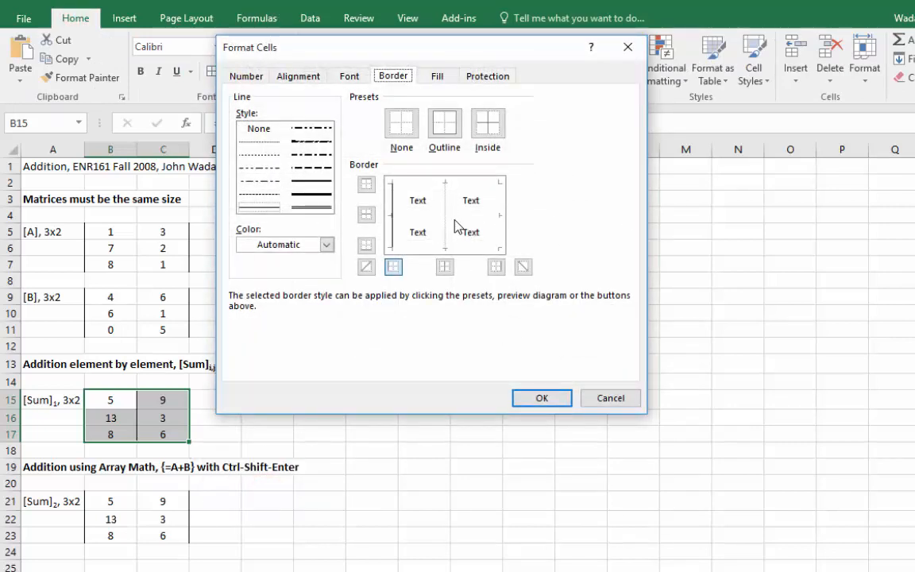
{"action": "left_click", "coordinate": [394, 231]}
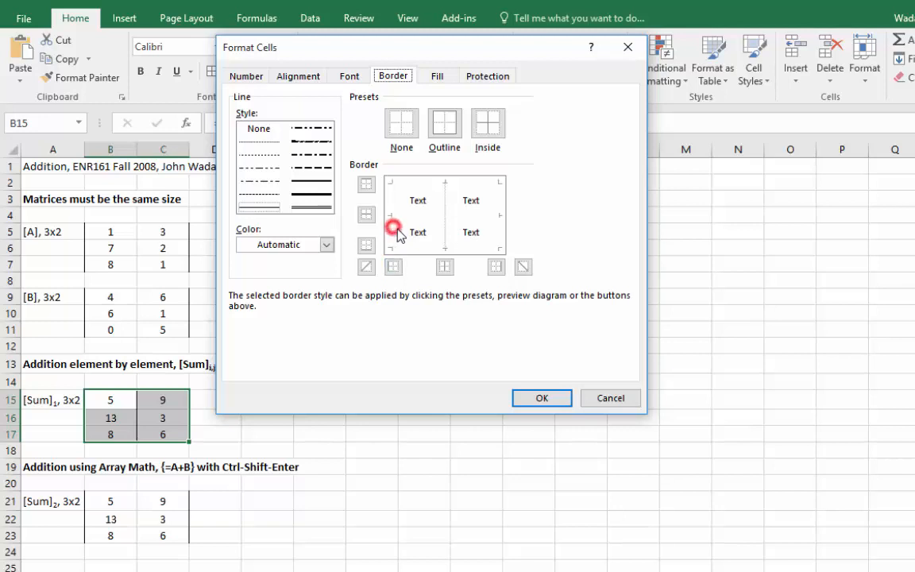
{"action": "left_click", "coordinate": [401, 122]}
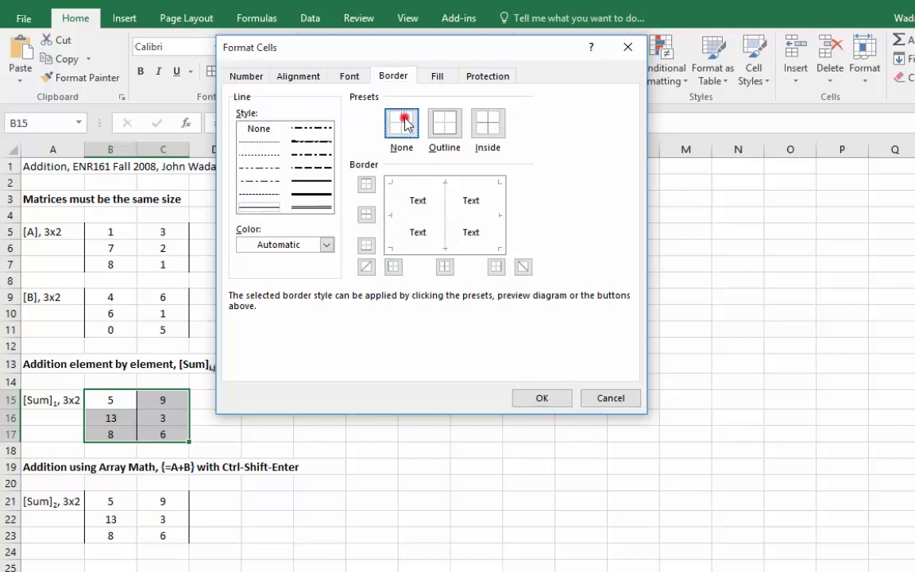
{"action": "left_click", "coordinate": [393, 218]}
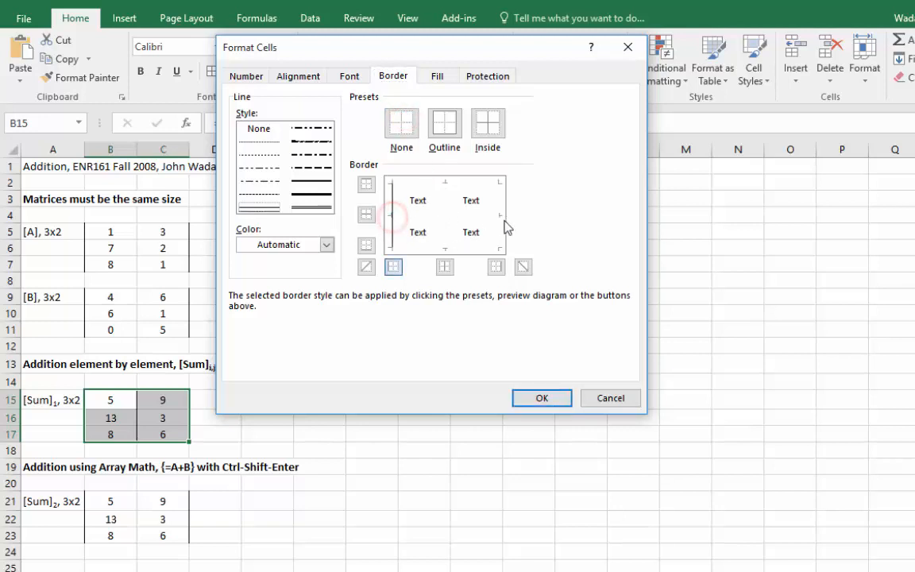
{"action": "left_click", "coordinate": [499, 216]}
{"action": "left_click", "coordinate": [534, 397]}
{"action": "left_click", "coordinate": [372, 433]}
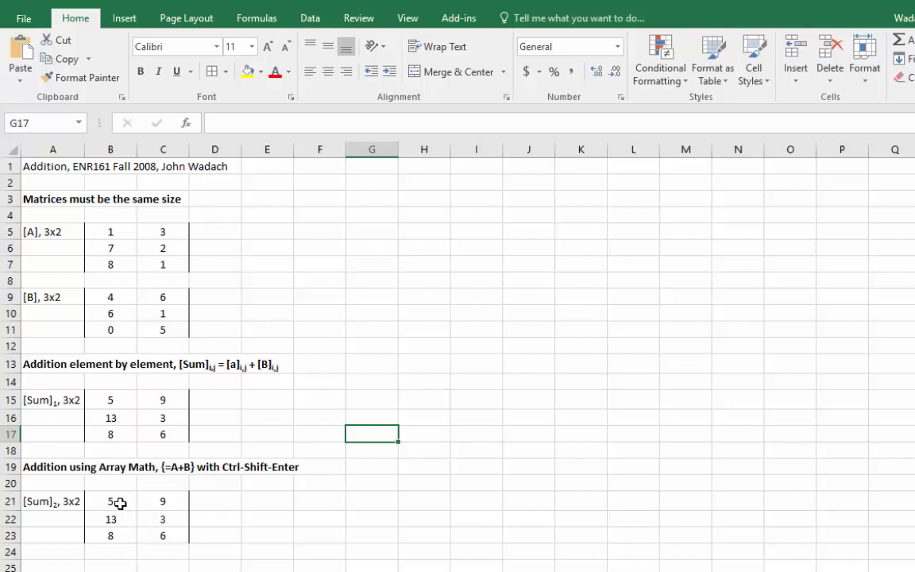
Step: Clear the second sum matrix in B21:C23 and review the array math heading in row 19
{"action": "left_click_drag", "start_coordinate": [111, 500], "coordinate": [150, 529]}
{"action": "key", "text": "Delete"}
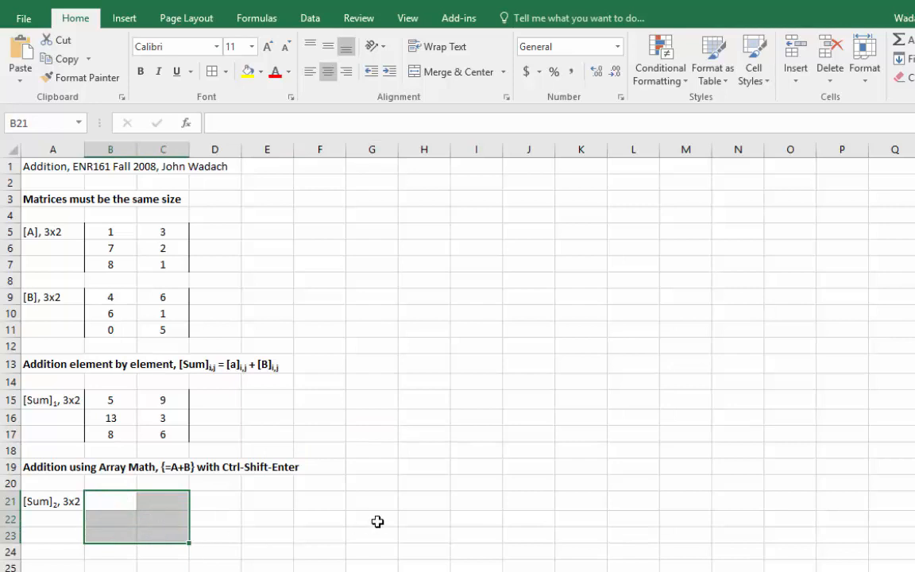
{"action": "left_click", "coordinate": [376, 518]}
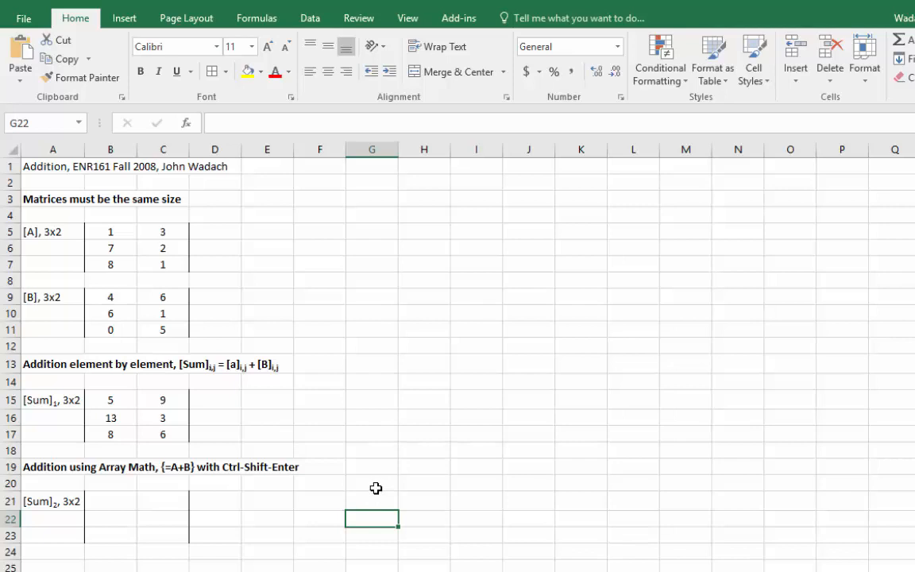
{"action": "left_click", "coordinate": [10, 466]}
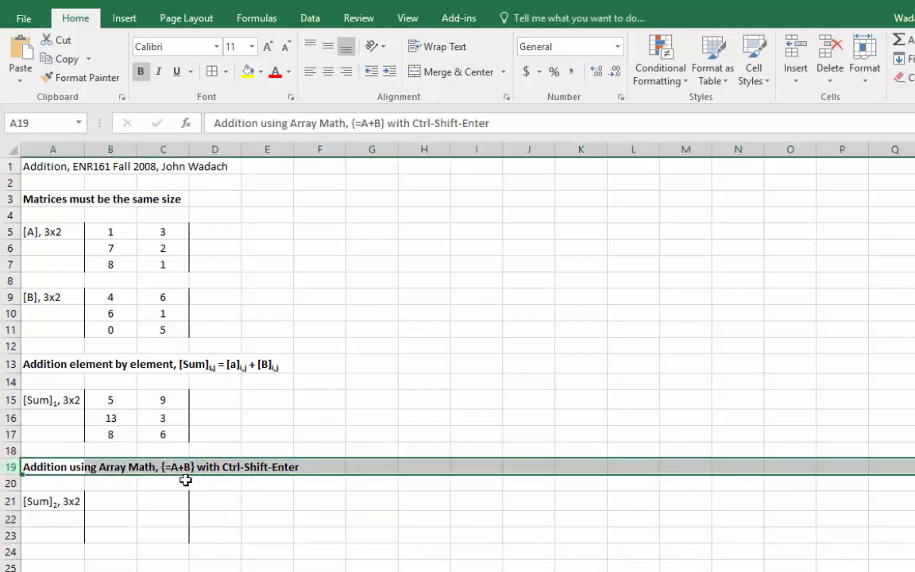
{"action": "left_click", "coordinate": [223, 481]}
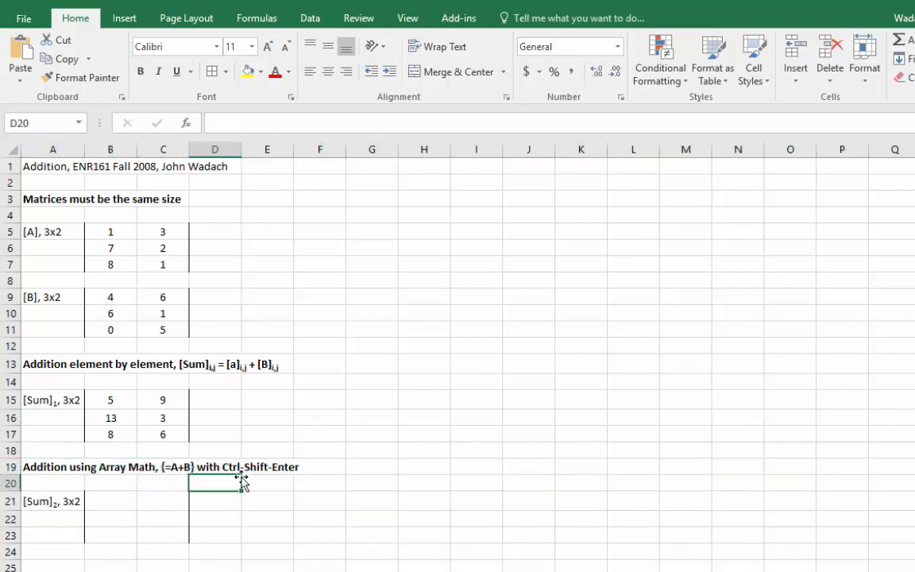
{"action": "left_click", "coordinate": [348, 486]}
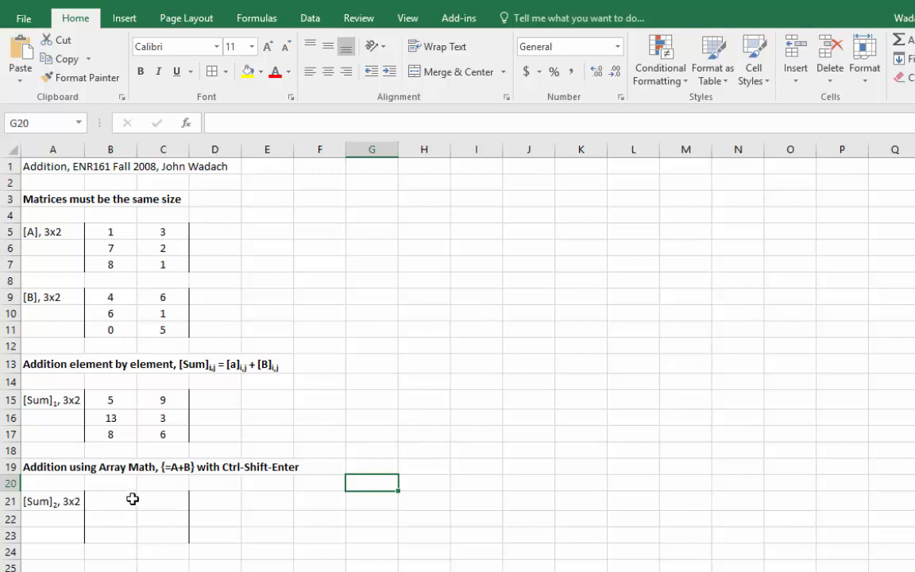
Step: Enter =A+B as an array formula across the second sum matrix B21:C23, using the named ranges A and B
{"action": "left_click_drag", "start_coordinate": [111, 497], "coordinate": [146, 535]}
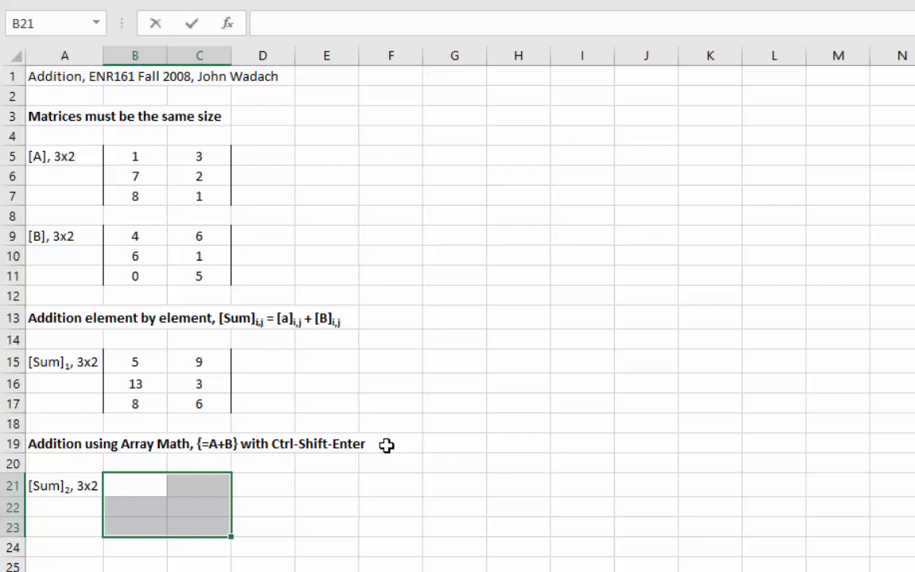
{"action": "type", "text": "="}
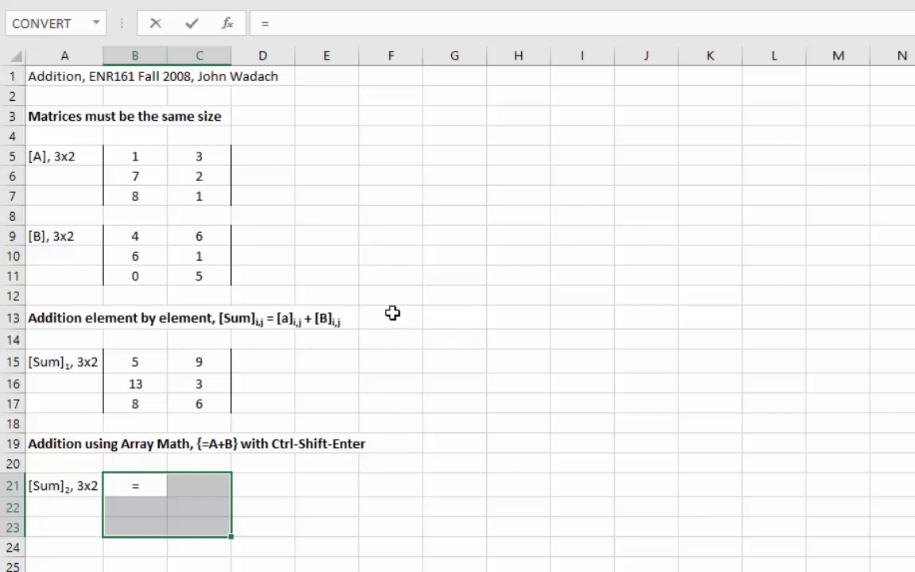
{"action": "left_click_drag", "start_coordinate": [139, 155], "coordinate": [187, 198]}
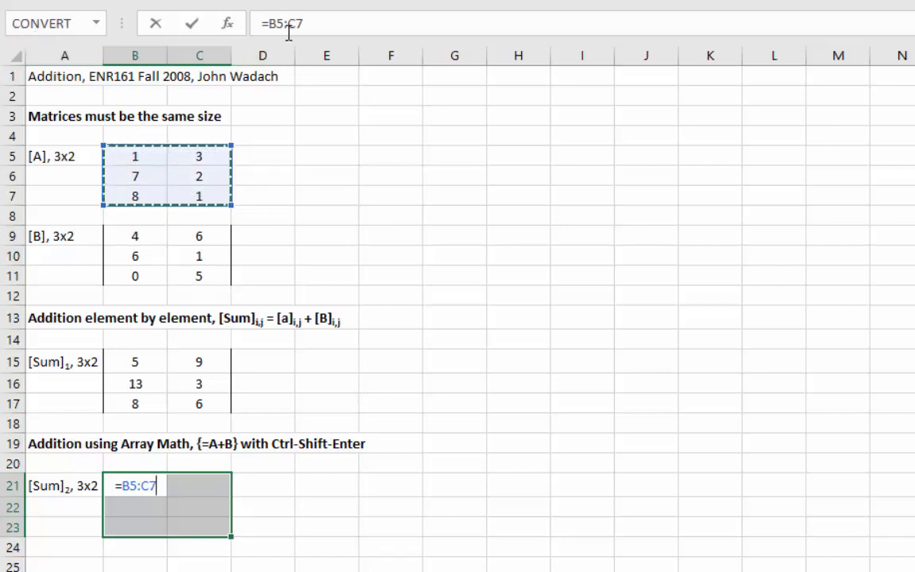
{"action": "left_click_drag", "start_coordinate": [307, 25], "coordinate": [268, 24]}
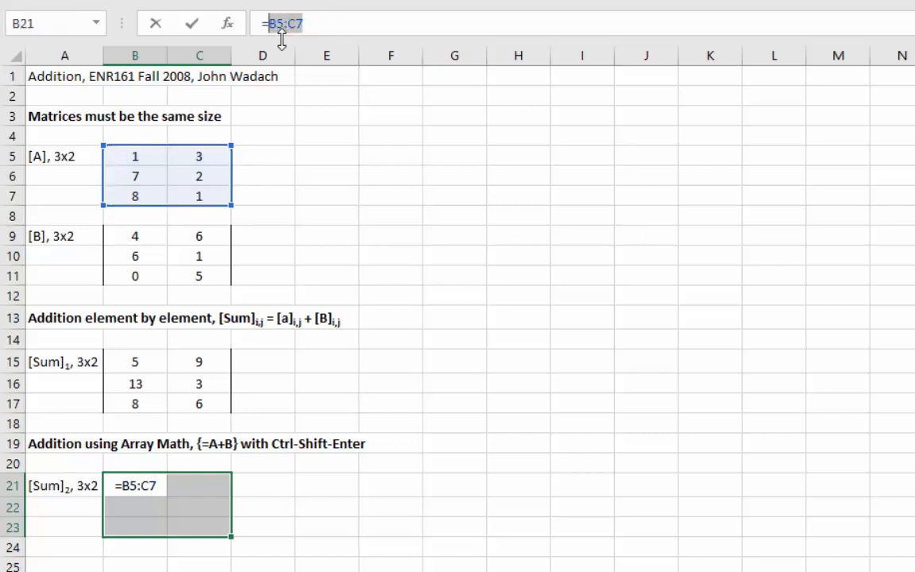
{"action": "type", "text": "A"}
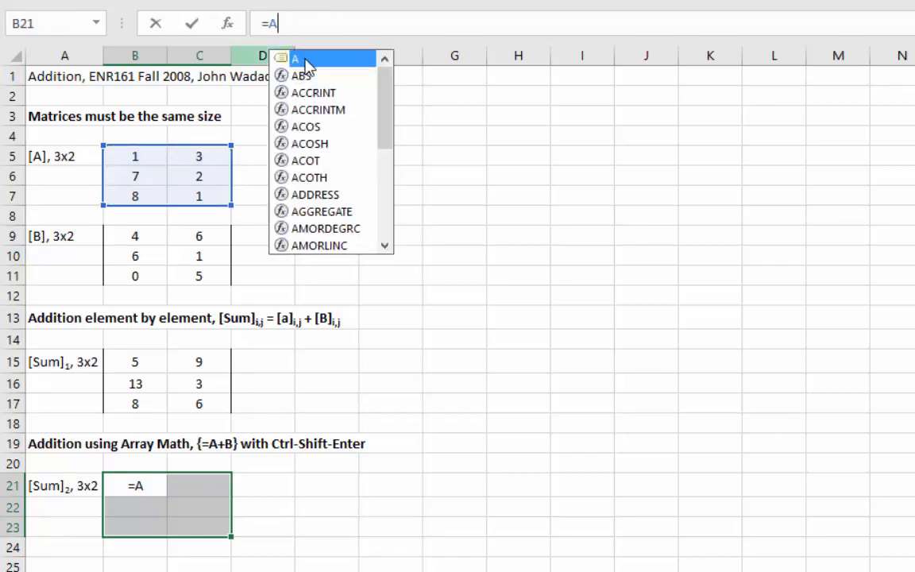
{"action": "left_click", "coordinate": [151, 482]}
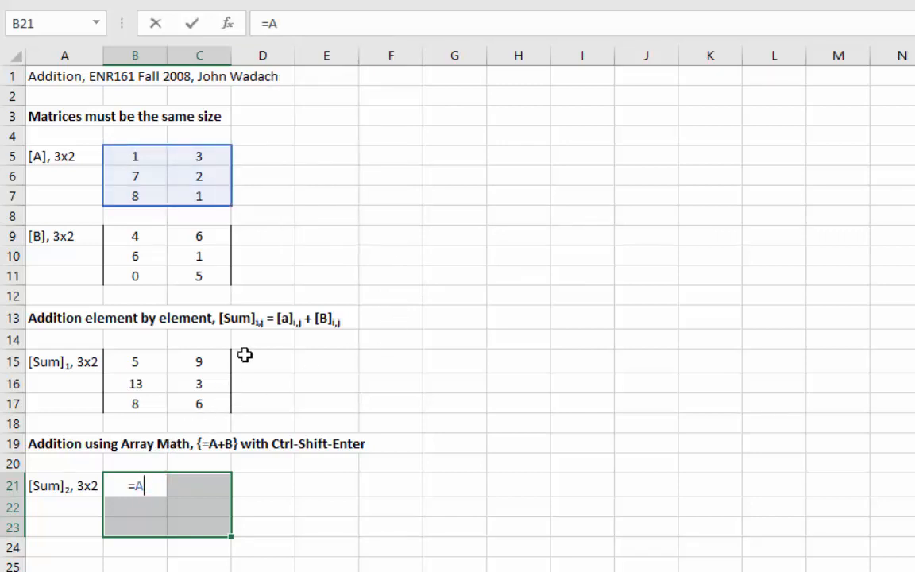
{"action": "left_click", "coordinate": [283, 24]}
{"action": "type", "text": "+"}
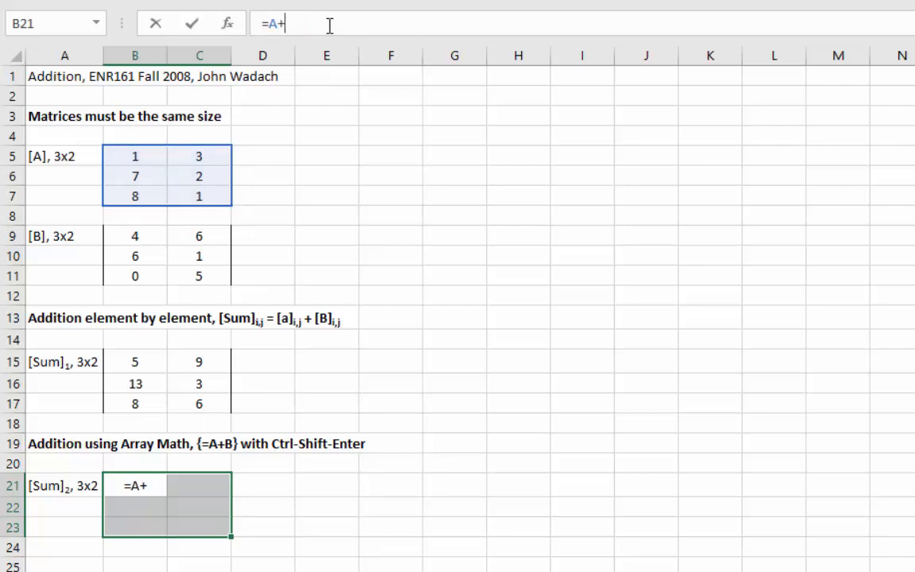
{"action": "type", "text": "B"}
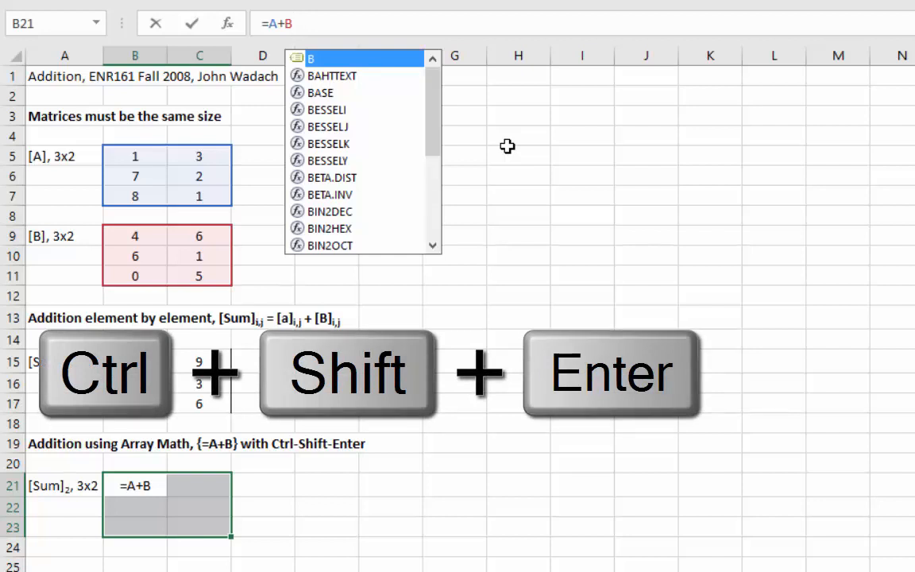
{"action": "key", "text": "ctrl+shift+Return"}
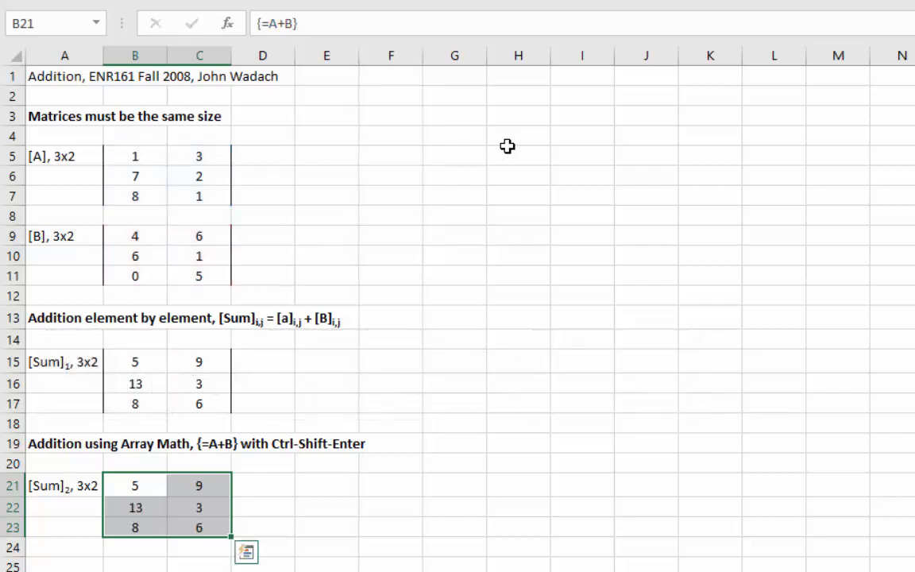
Step: Inspect the array formula in different cells of the second sum matrix B21:C23
{"action": "left_click", "coordinate": [142, 482]}
{"action": "left_click_drag", "start_coordinate": [139, 482], "coordinate": [207, 525]}
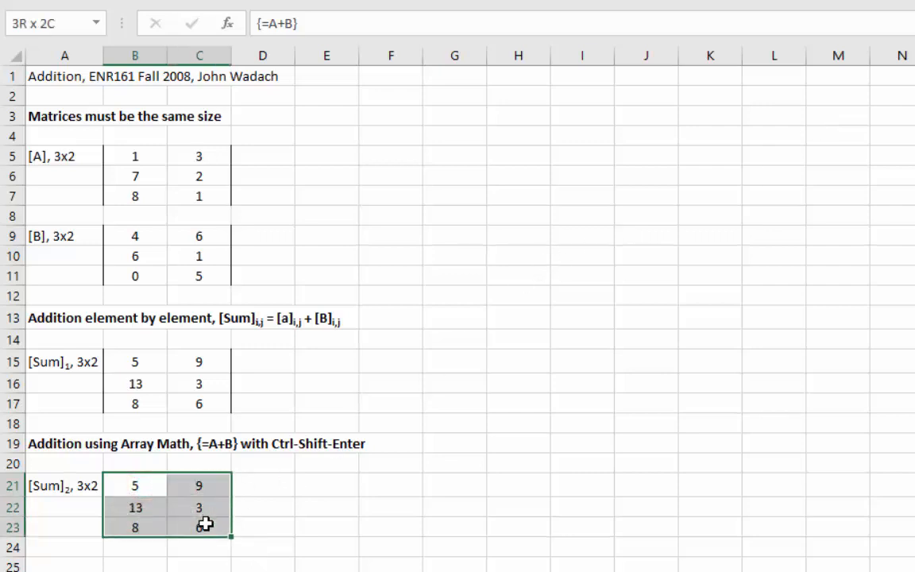
{"action": "left_click", "coordinate": [205, 507]}
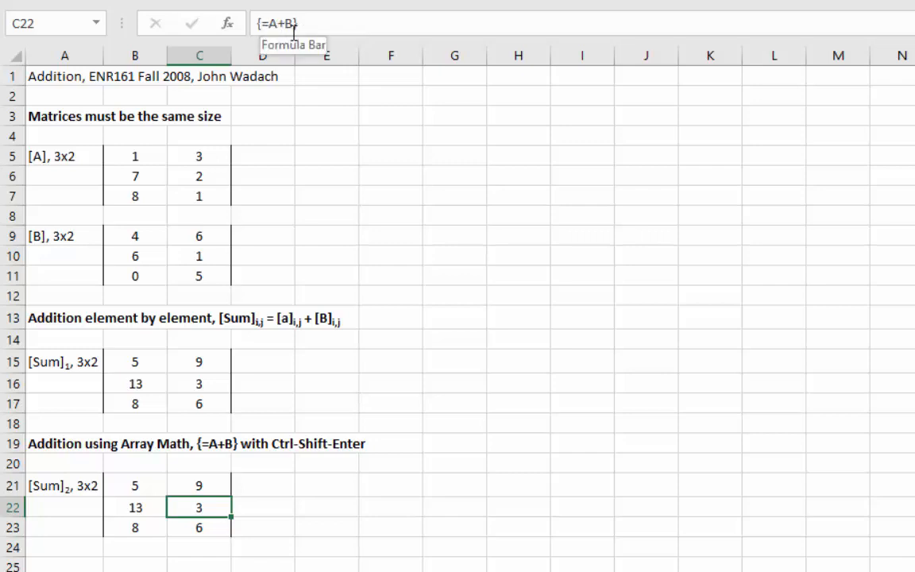
{"action": "left_click", "coordinate": [137, 482]}
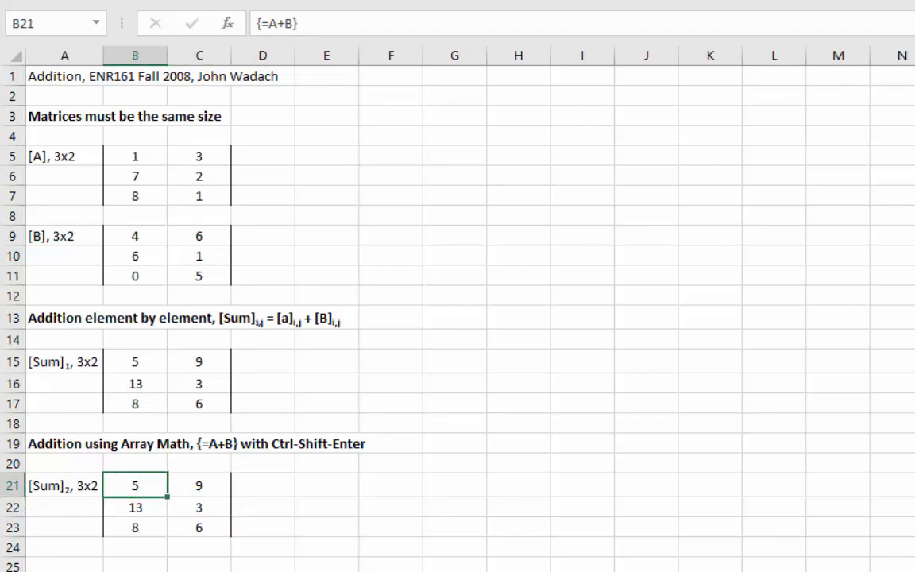
Step: Switch to the scalar multiplication worksheet and check the scalar's cell name in B3 and the element formula in B11
{"action": "left_click", "coordinate": [333, 562]}
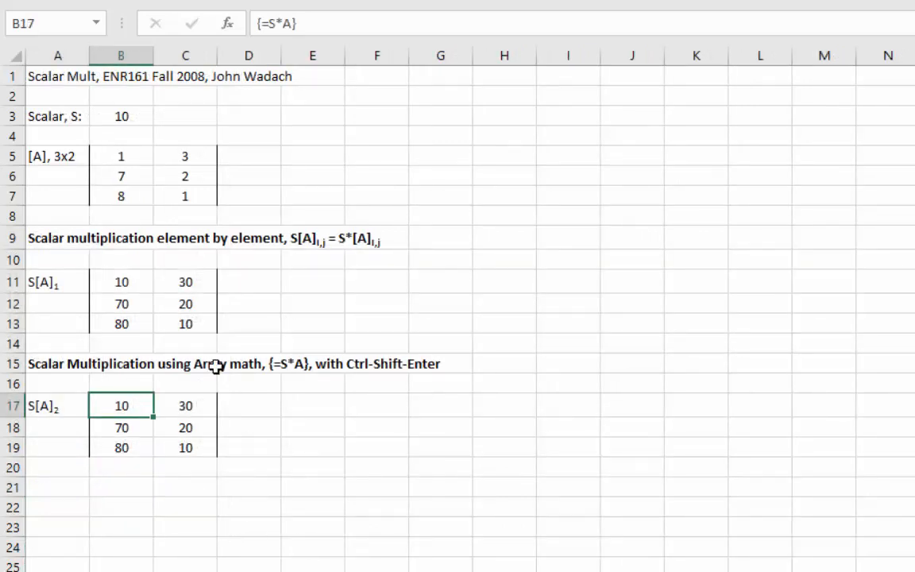
{"action": "left_click", "coordinate": [126, 115]}
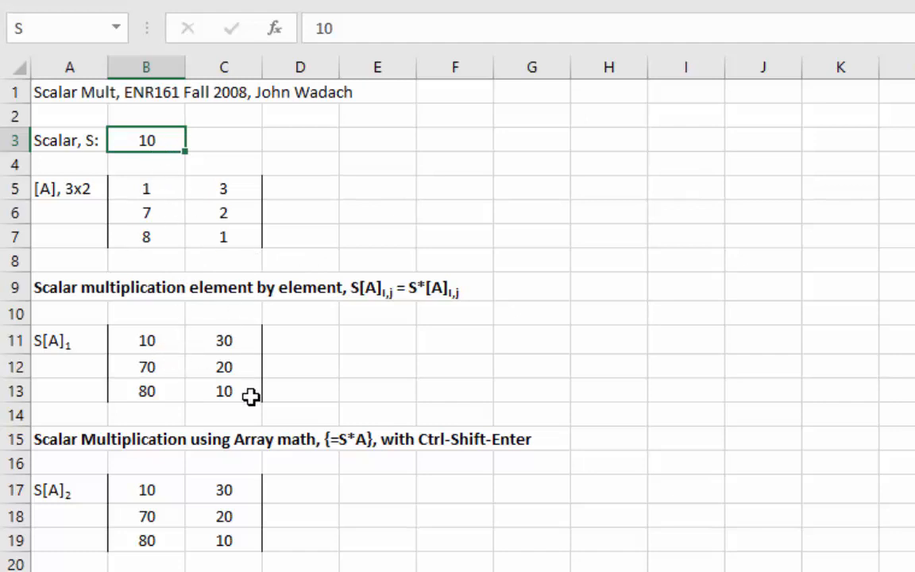
{"action": "left_click", "coordinate": [154, 341]}
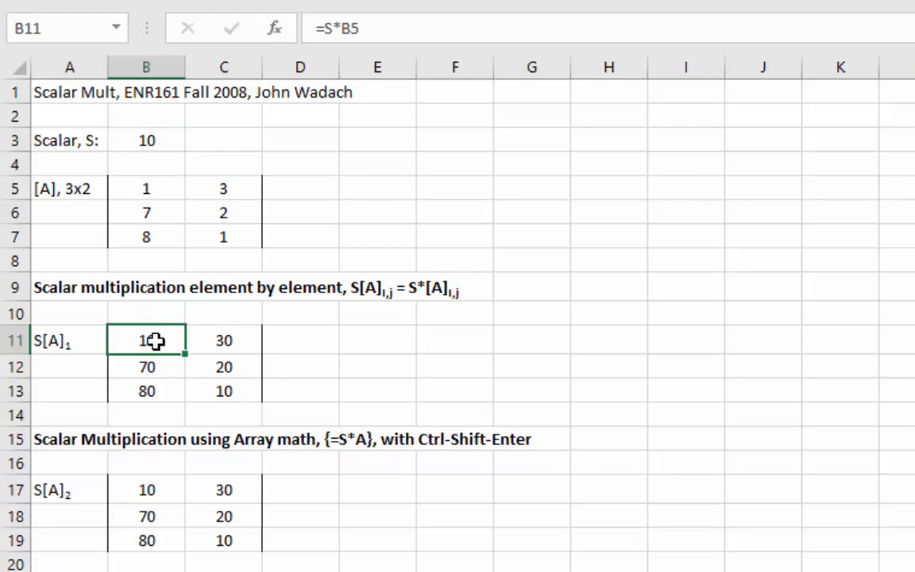
{"action": "left_click", "coordinate": [152, 141]}
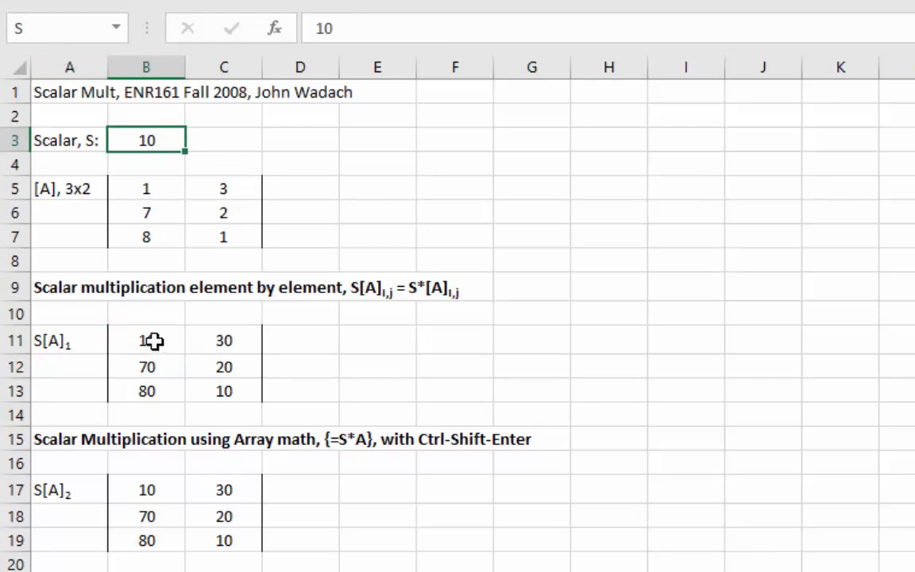
Step: Clear the first scalar product matrix B11:C13 and enter the element formula =S*B5 in B11
{"action": "left_click_drag", "start_coordinate": [153, 341], "coordinate": [258, 398]}
{"action": "key", "text": "Delete"}
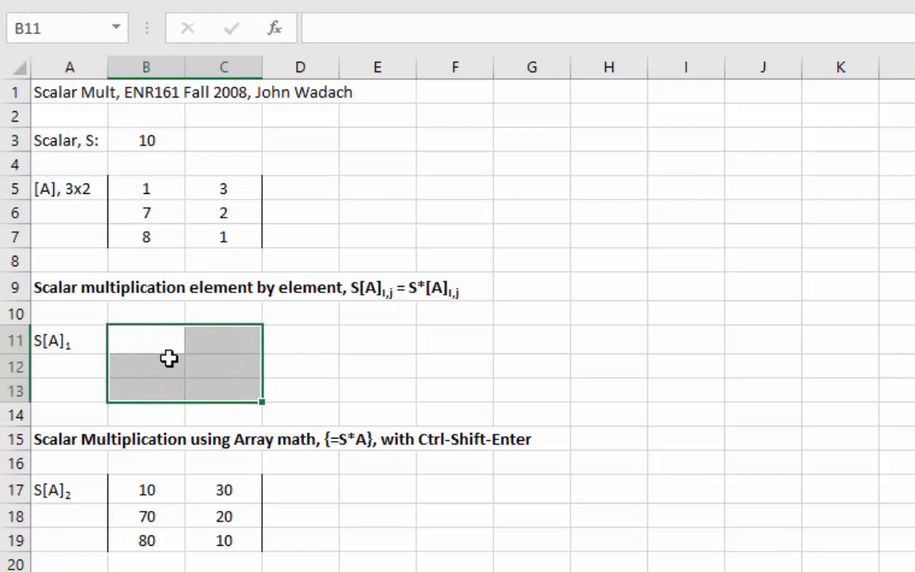
{"action": "left_click", "coordinate": [158, 344]}
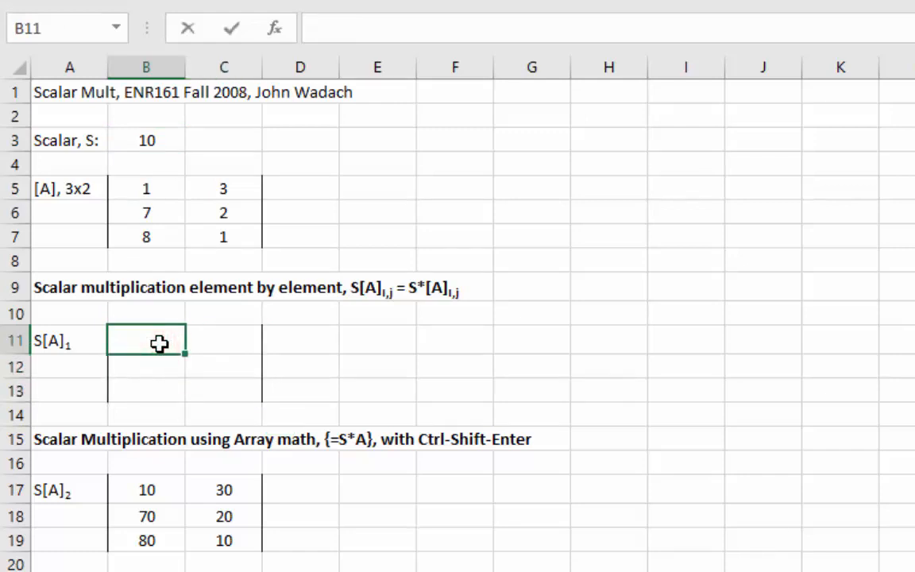
{"action": "type", "text": "="}
{"action": "left_click", "coordinate": [153, 138]}
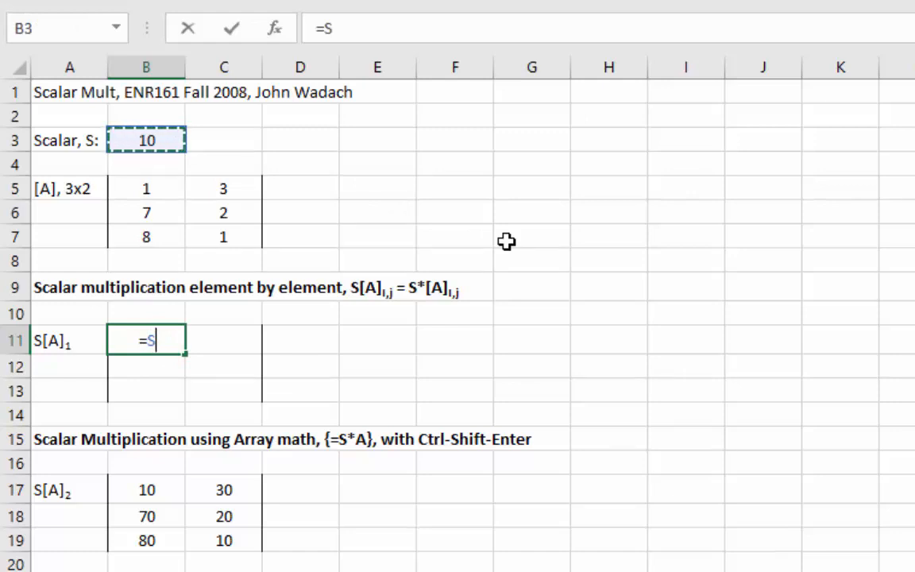
{"action": "type", "text": "*"}
{"action": "left_click", "coordinate": [155, 189]}
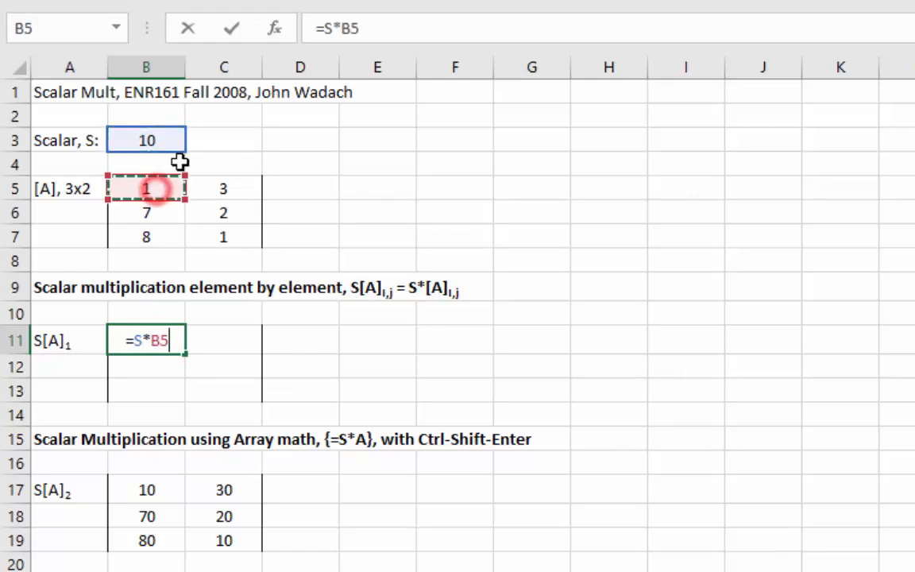
{"action": "left_click", "coordinate": [231, 27]}
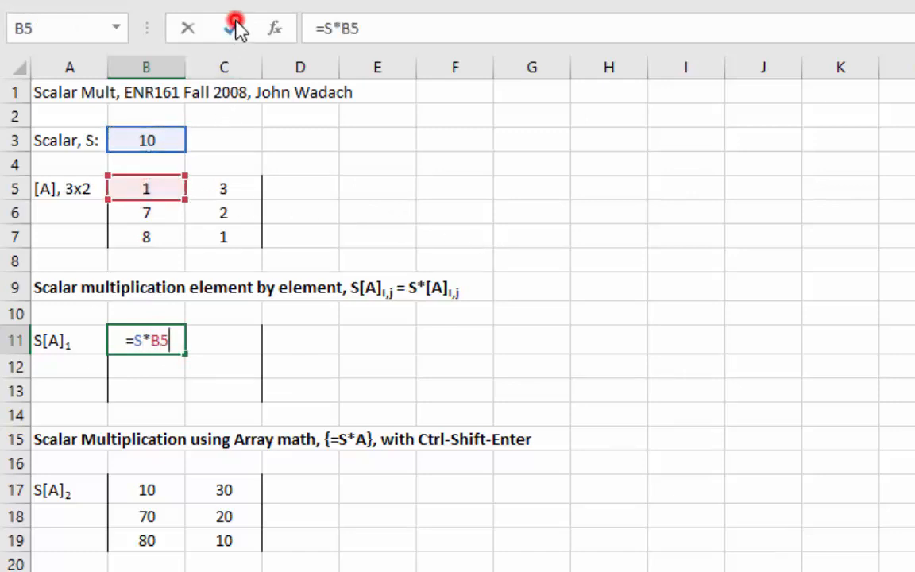
{"action": "left_click", "coordinate": [831, 483]}
{"action": "left_click", "coordinate": [149, 340]}
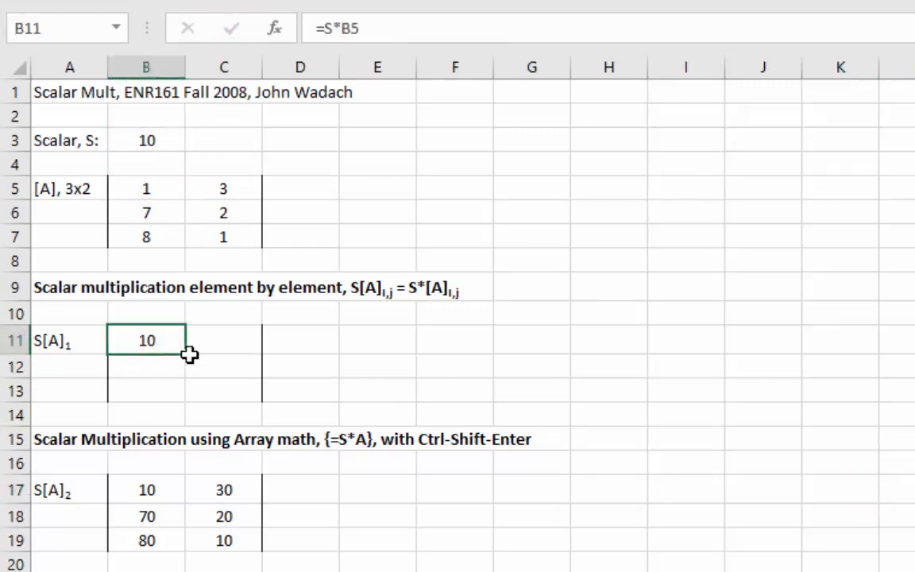
Step: Fill the B11 formula across to C11 and down through row 13 to complete the first scalar product matrix
{"action": "left_click_drag", "start_coordinate": [187, 354], "coordinate": [253, 361]}
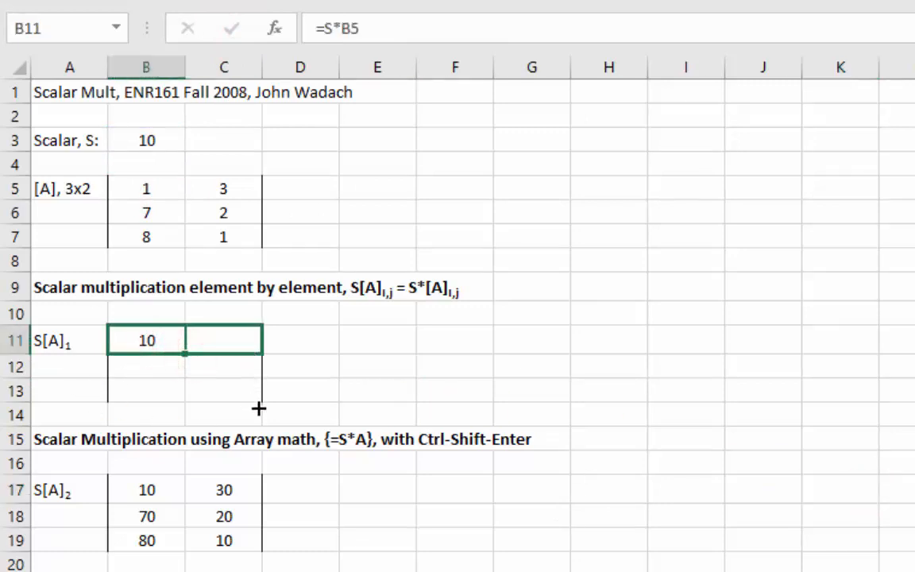
{"action": "left_click_drag", "start_coordinate": [259, 408], "coordinate": [257, 407]}
{"action": "left_click", "coordinate": [625, 383]}
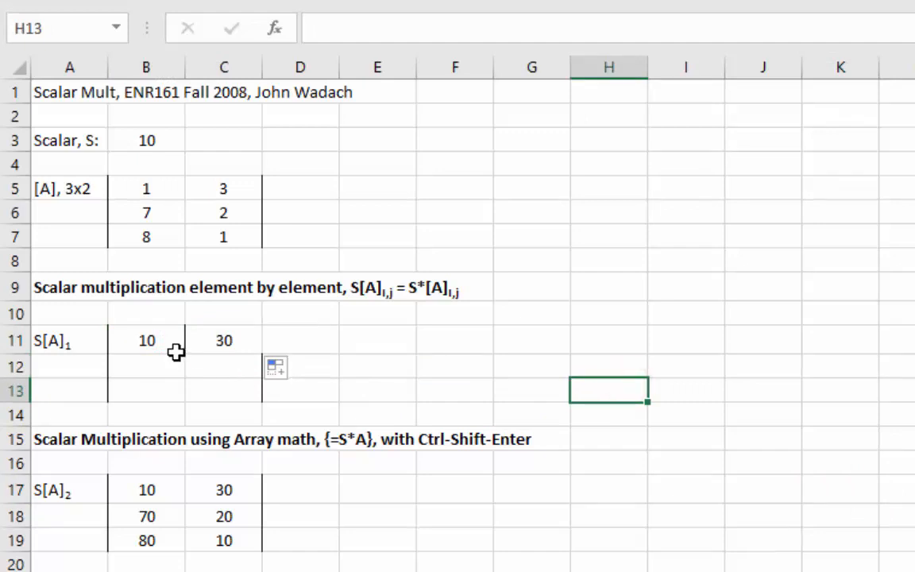
{"action": "left_click_drag", "start_coordinate": [147, 343], "coordinate": [267, 406]}
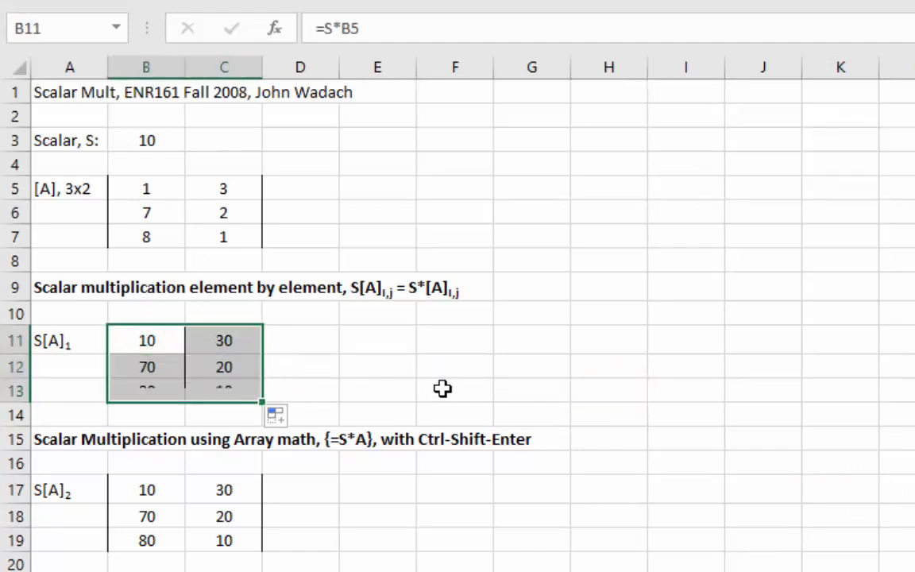
{"action": "left_click", "coordinate": [524, 401]}
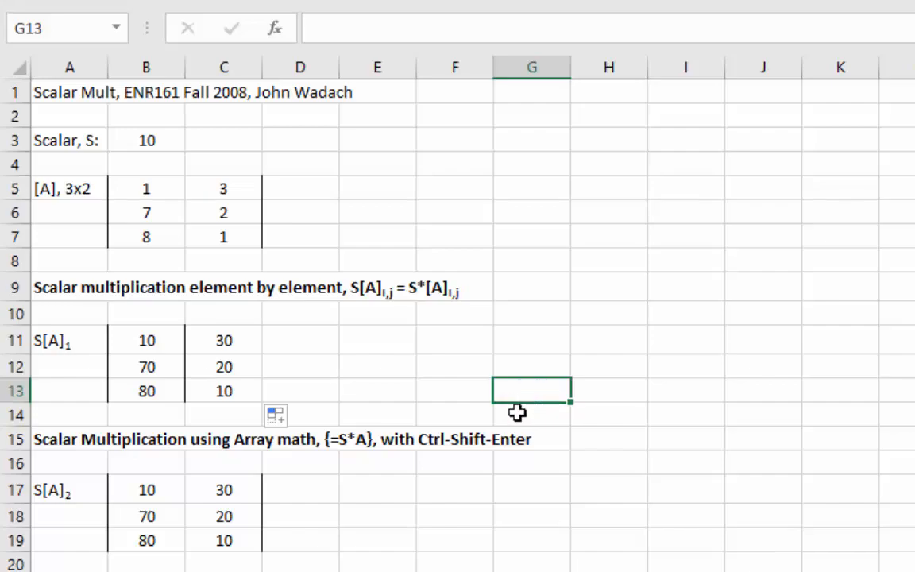
Step: Replace the borders of B11:C13 with only left and right outer edge lines, without an inside vertical line
{"action": "left_click_drag", "start_coordinate": [149, 349], "coordinate": [214, 392]}
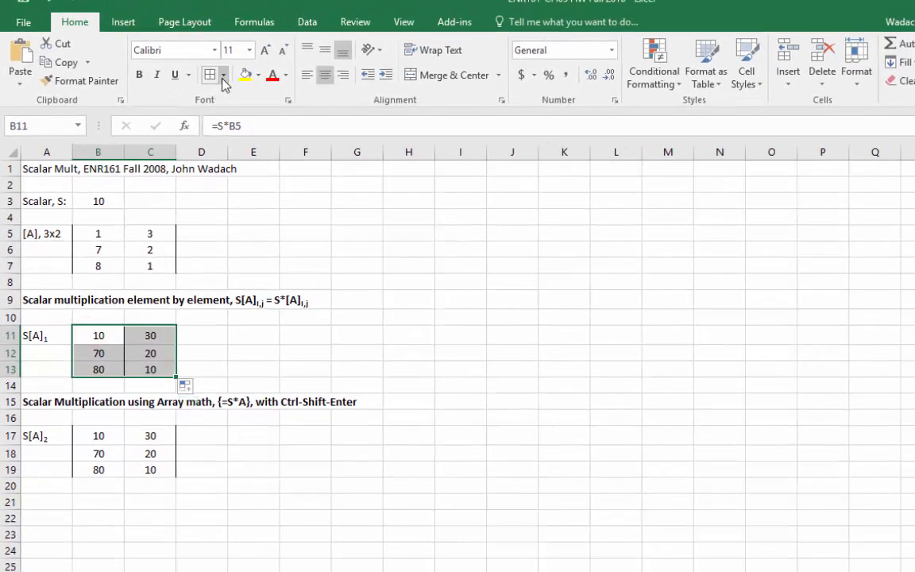
{"action": "left_click", "coordinate": [223, 75]}
{"action": "left_click", "coordinate": [259, 487]}
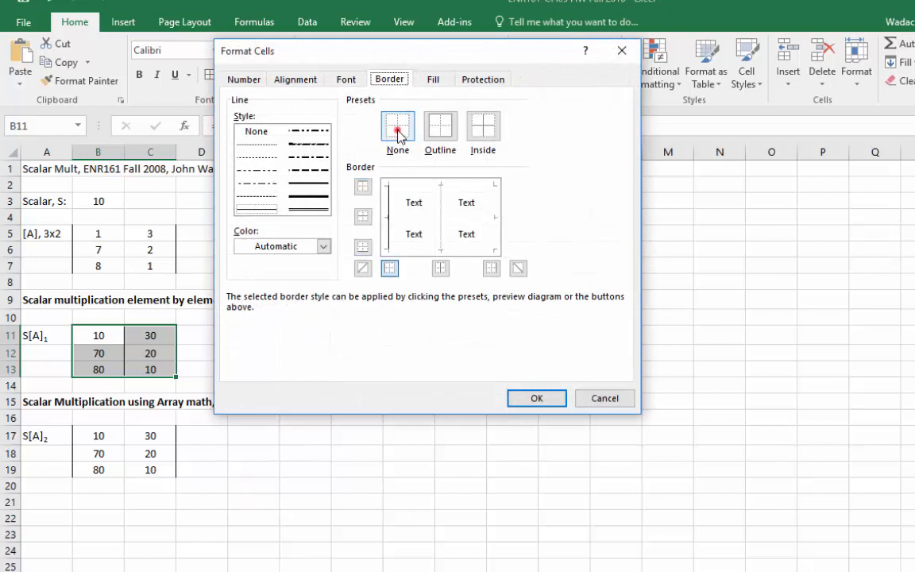
{"action": "left_click", "coordinate": [398, 132]}
{"action": "left_click", "coordinate": [387, 216]}
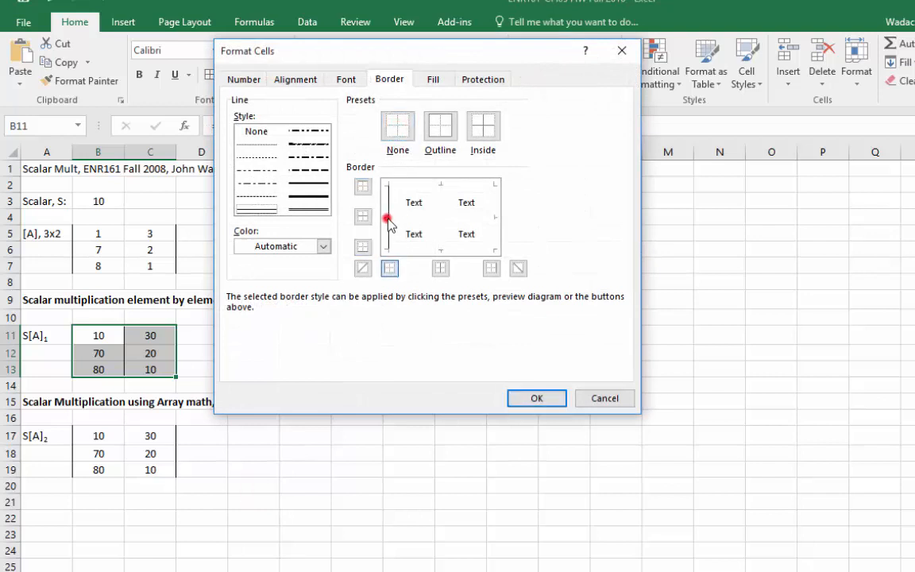
{"action": "left_click", "coordinate": [496, 216]}
{"action": "left_click", "coordinate": [540, 398]}
{"action": "left_click", "coordinate": [357, 381]}
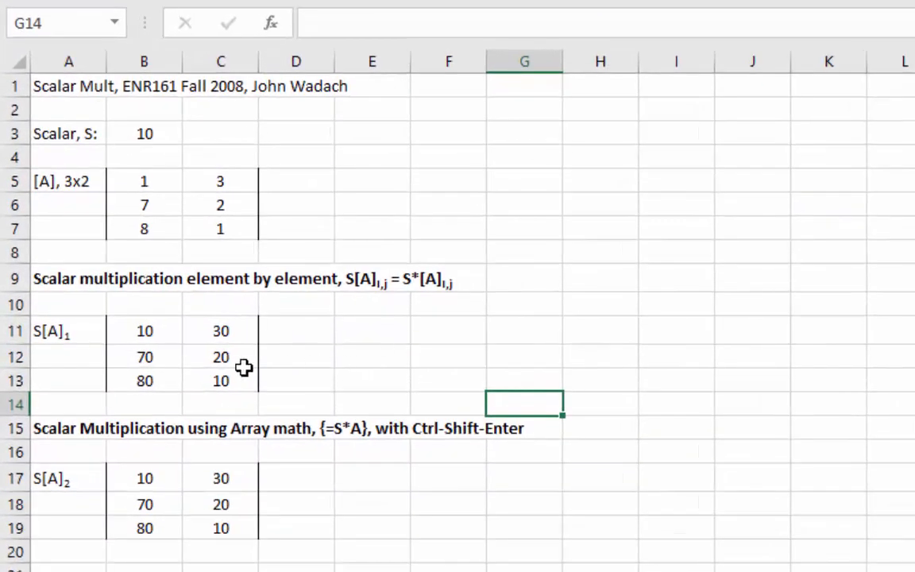
Step: Inspect the cell references used by the element formulas in B12 and B13
{"action": "left_click", "coordinate": [98, 352]}
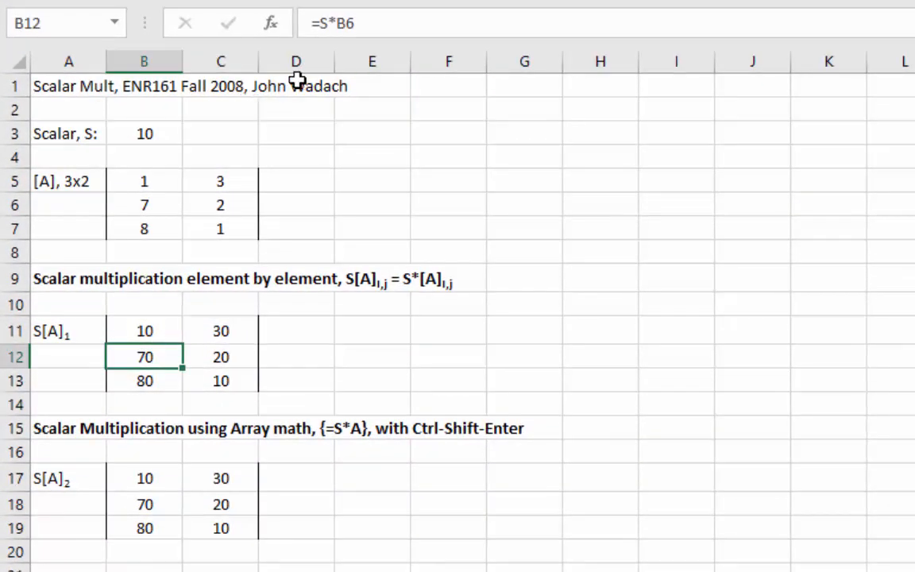
{"action": "left_click", "coordinate": [347, 23]}
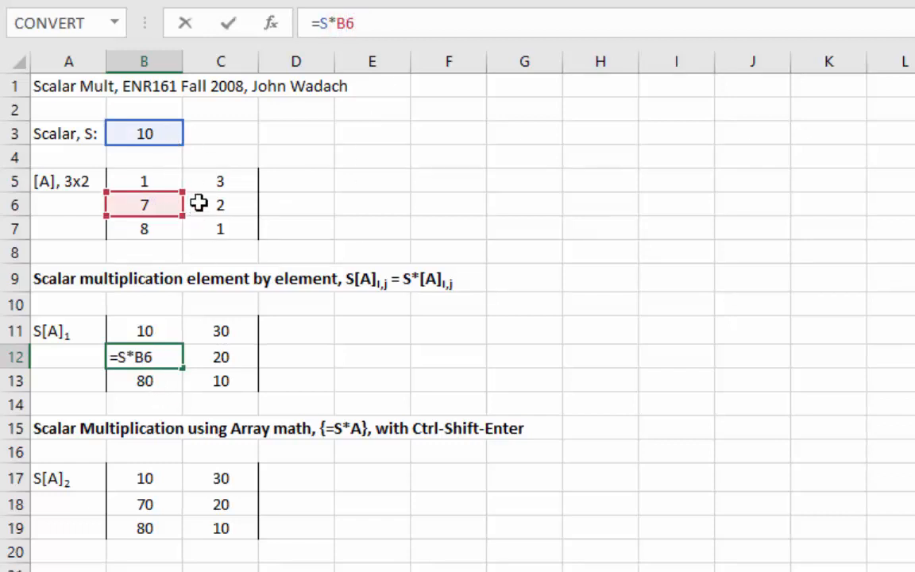
{"action": "left_click", "coordinate": [228, 23]}
{"action": "left_click", "coordinate": [154, 382]}
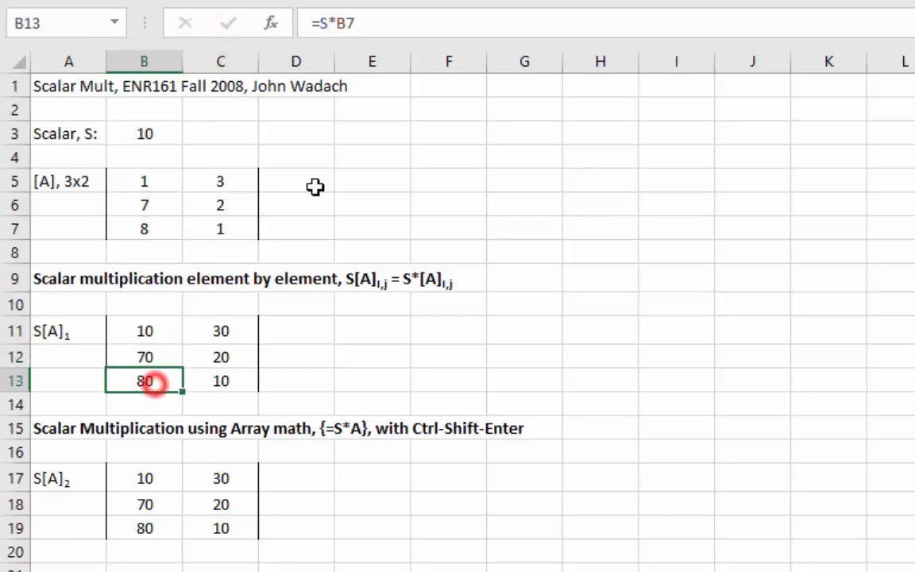
{"action": "left_click", "coordinate": [341, 23]}
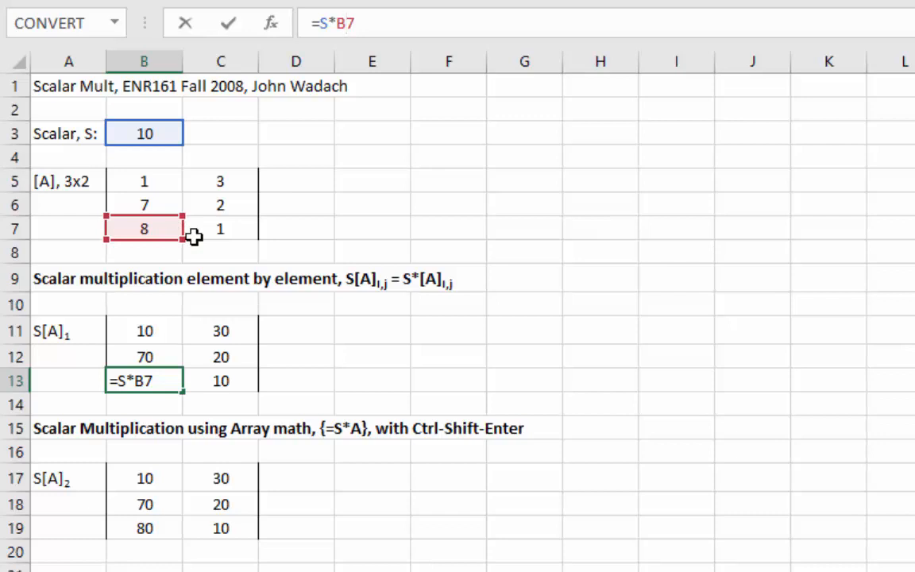
{"action": "left_click", "coordinate": [229, 24]}
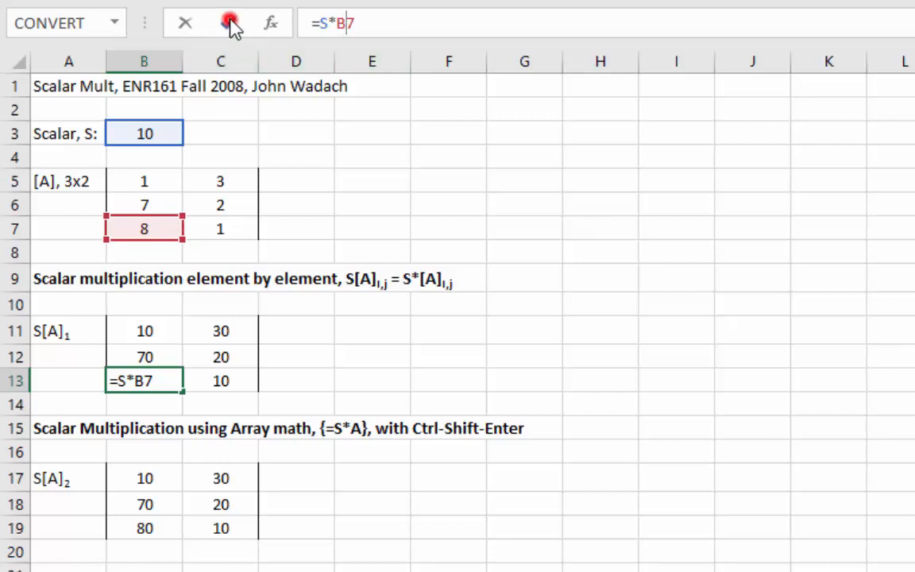
{"action": "left_click", "coordinate": [382, 486]}
Step: Check the existing array formula in B17 and clear the second scalar product matrix B17:C19
{"action": "left_click", "coordinate": [150, 478]}
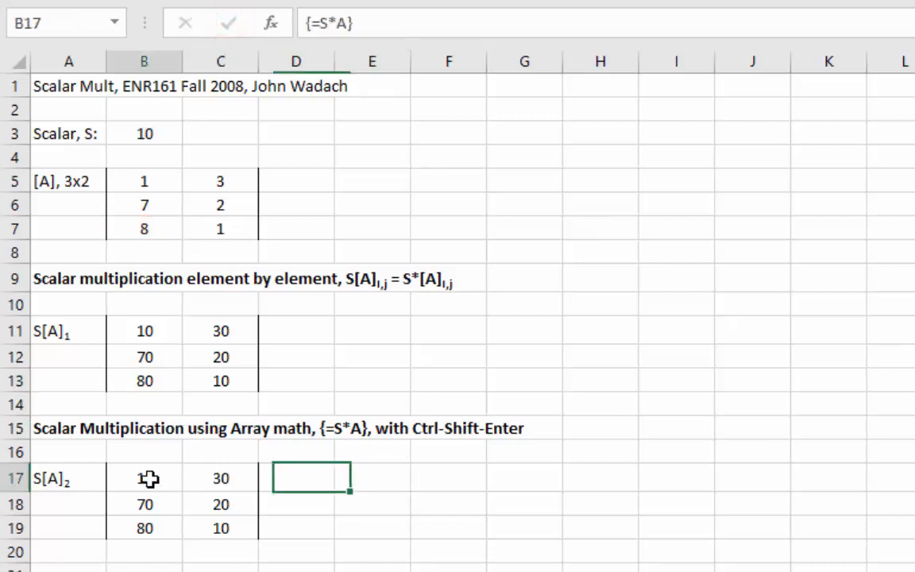
{"action": "left_click", "coordinate": [151, 479]}
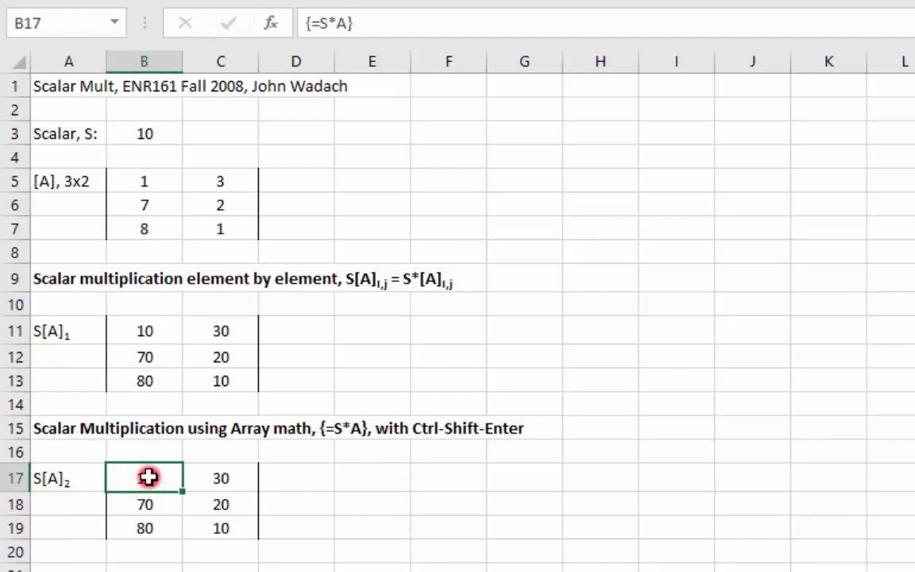
{"action": "left_click_drag", "start_coordinate": [149, 478], "coordinate": [209, 529]}
{"action": "key", "text": "Delete"}
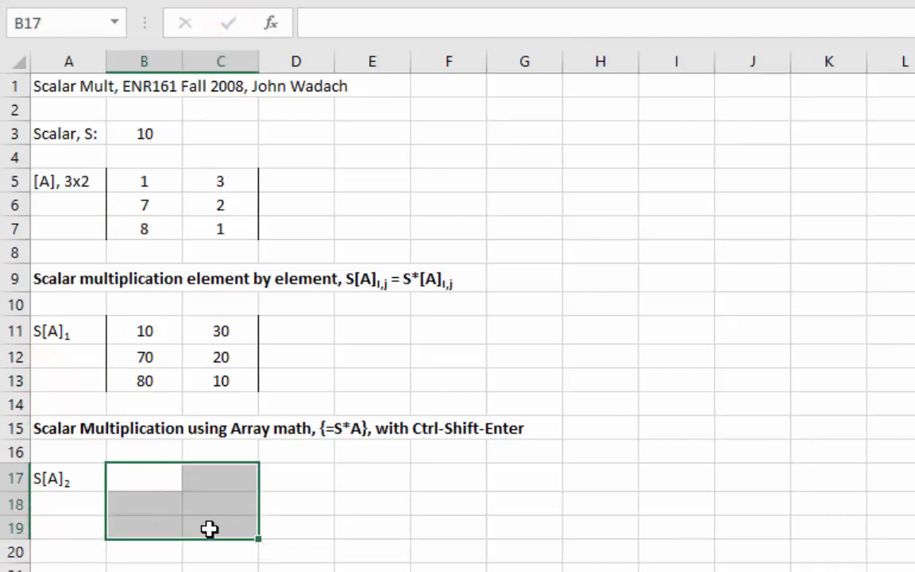
{"action": "left_click", "coordinate": [601, 570]}
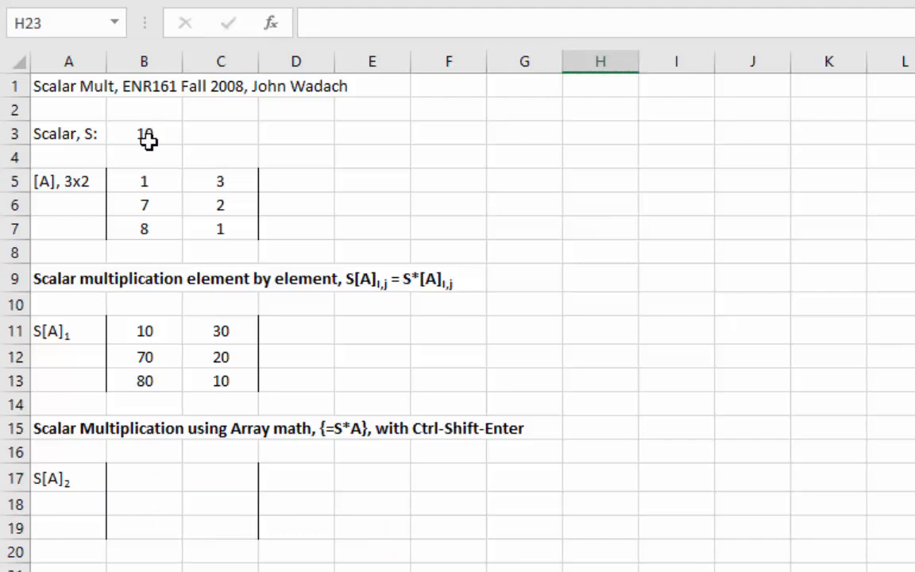
Step: Enter =S*A as an array formula across B17:C19, using the named scalar S and matrix A
{"action": "left_click", "coordinate": [139, 477]}
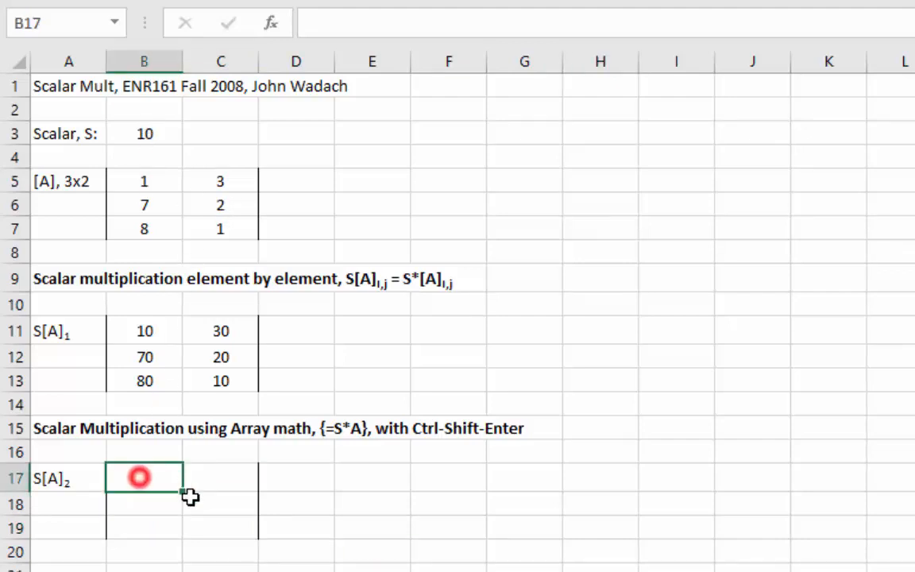
{"action": "left_click_drag", "start_coordinate": [189, 496], "coordinate": [208, 528]}
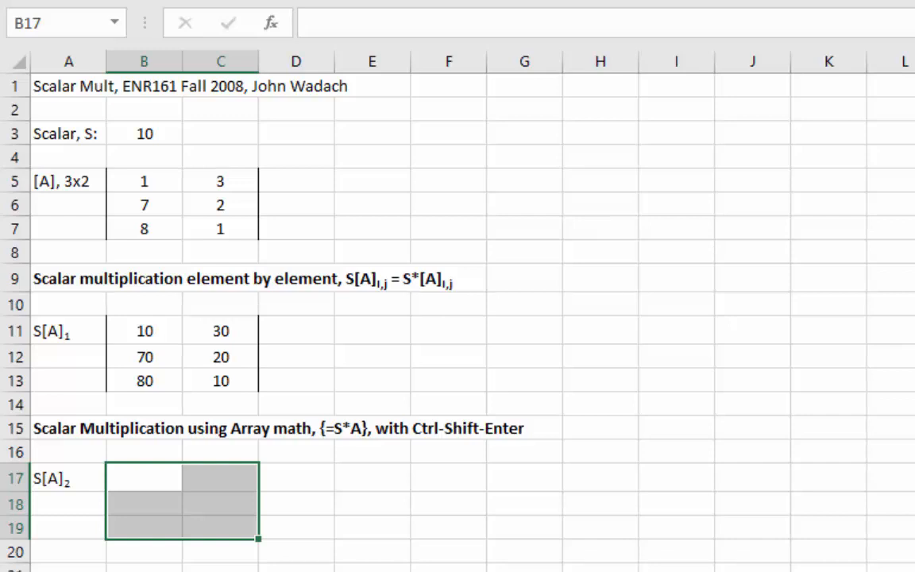
{"action": "type", "text": "="}
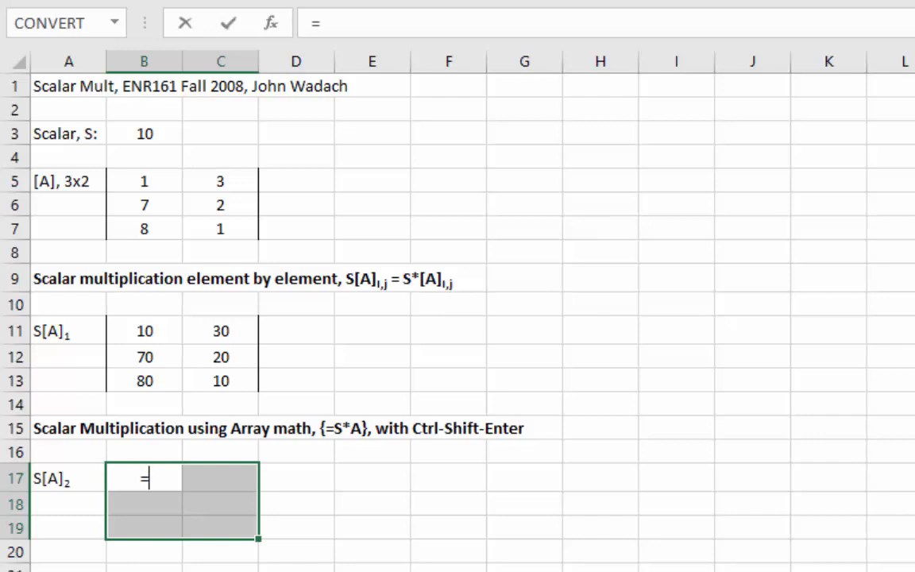
{"action": "type", "text": "S"}
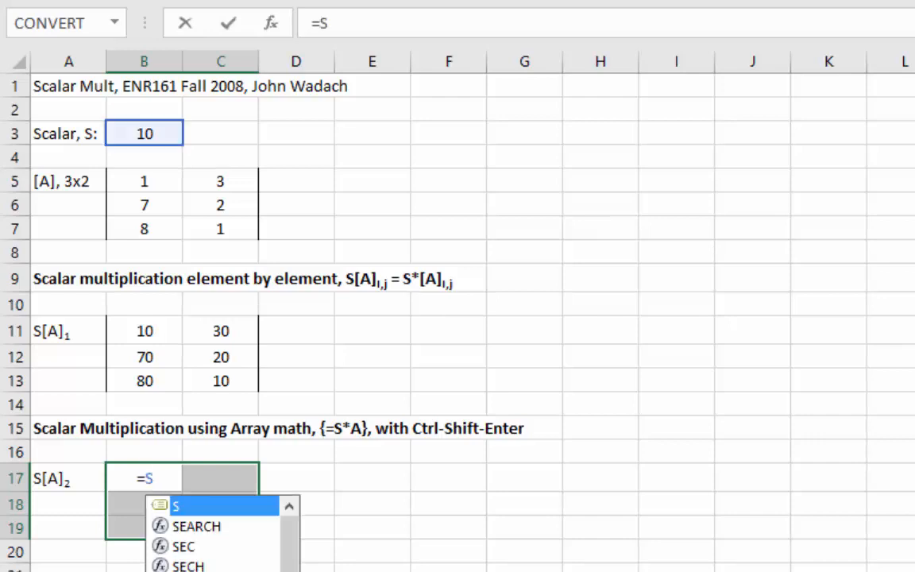
{"action": "type", "text": "*"}
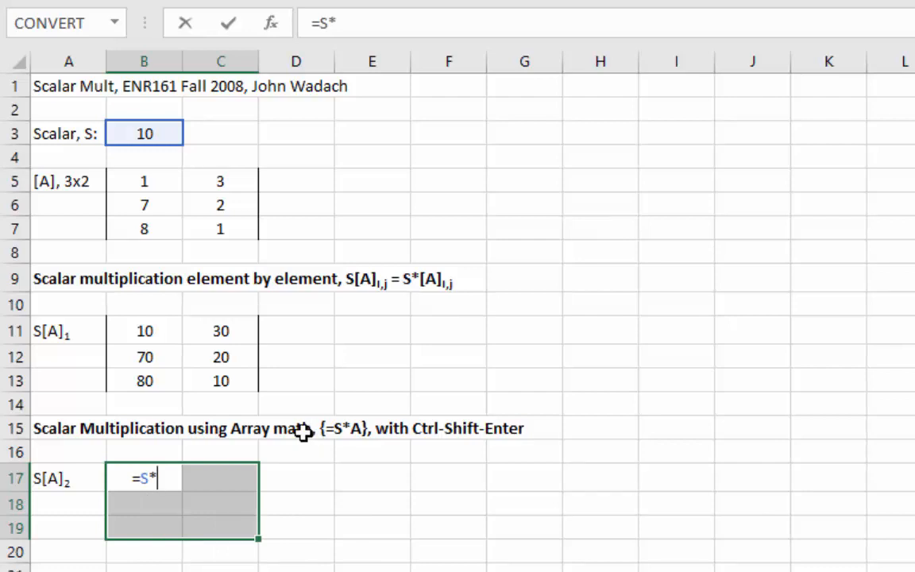
{"action": "type", "text": "A"}
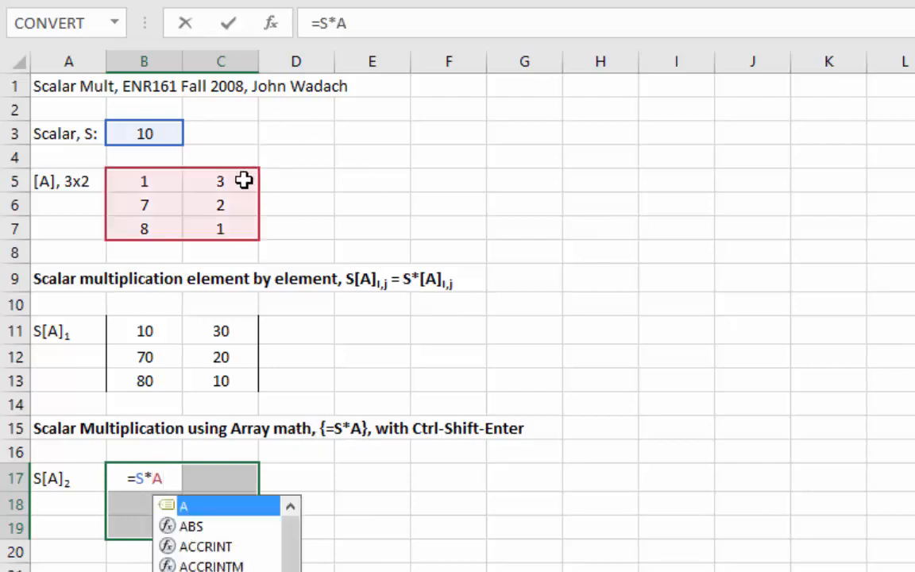
{"action": "left_click", "coordinate": [249, 506]}
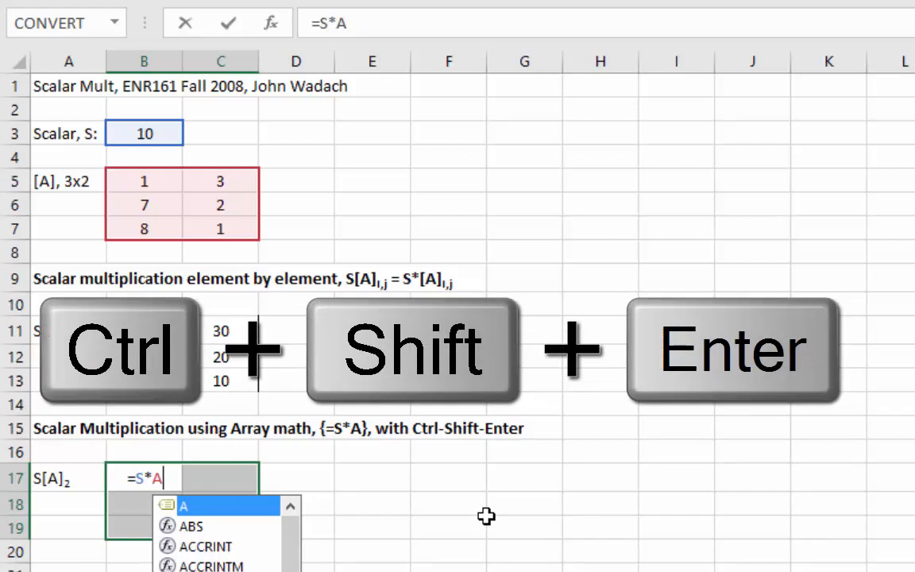
{"action": "key", "text": "ctrl+shift+Return"}
{"action": "left_click", "coordinate": [486, 548]}
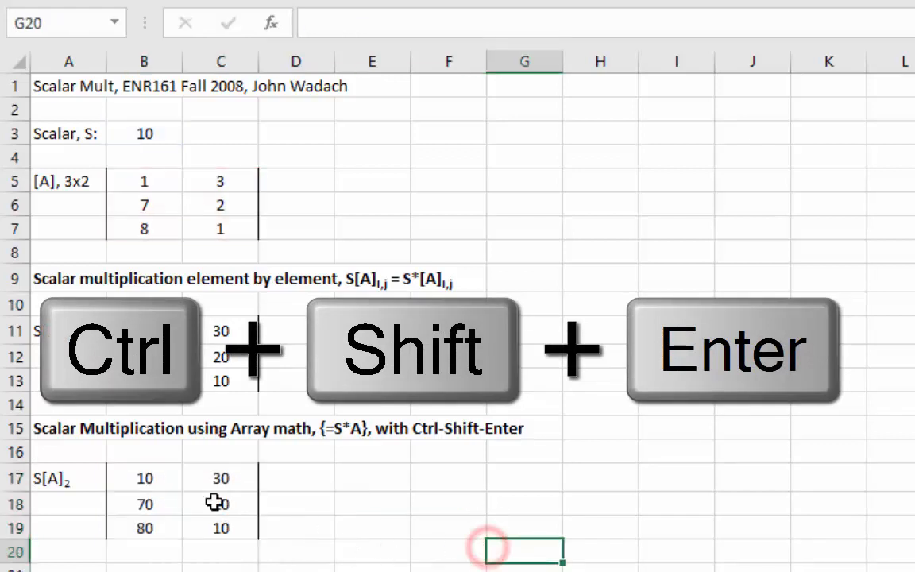
{"action": "left_click", "coordinate": [159, 477]}
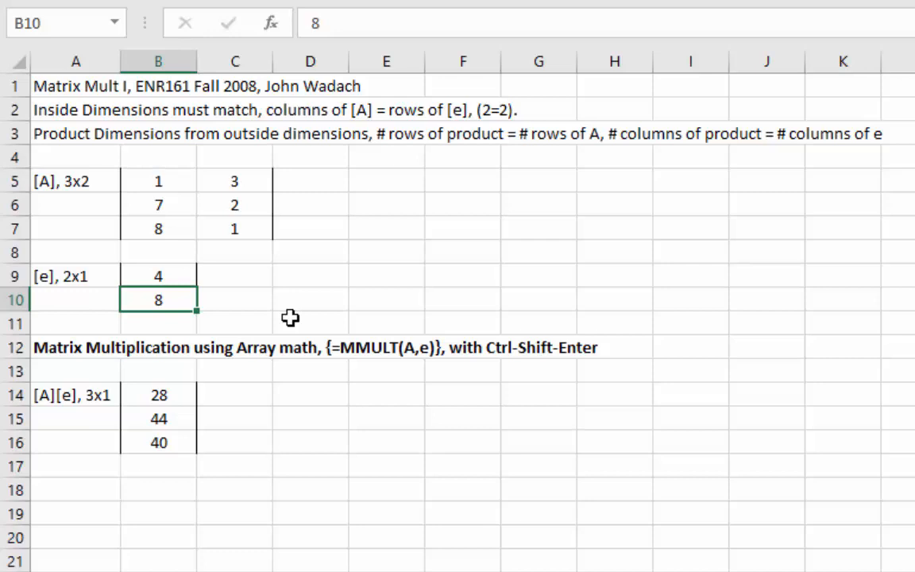
Step: On the matrix multiplication worksheet, examine the size label of matrix A and each of its rows in B5:C7
{"action": "left_click", "coordinate": [68, 179]}
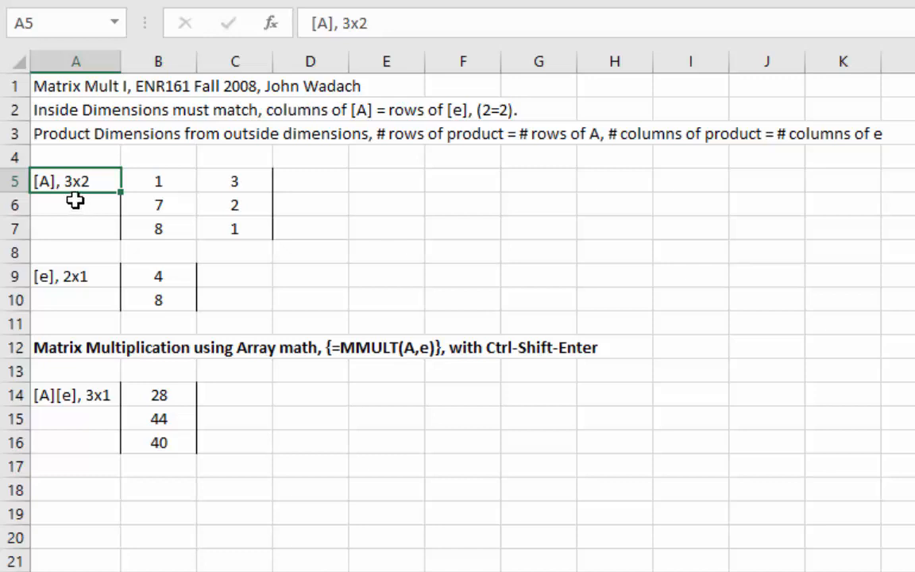
{"action": "left_click_drag", "start_coordinate": [162, 186], "coordinate": [221, 188]}
{"action": "left_click_drag", "start_coordinate": [163, 207], "coordinate": [221, 208]}
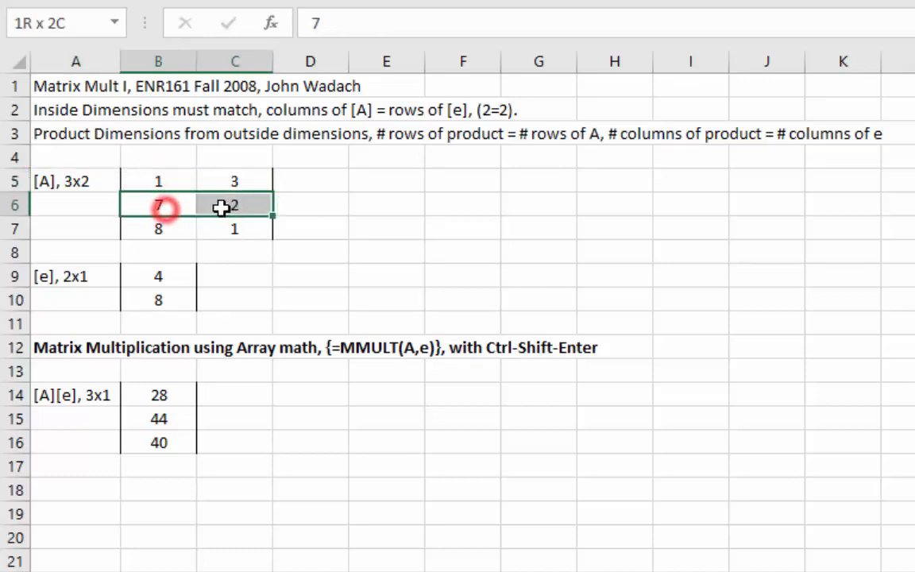
{"action": "left_click_drag", "start_coordinate": [162, 229], "coordinate": [230, 233]}
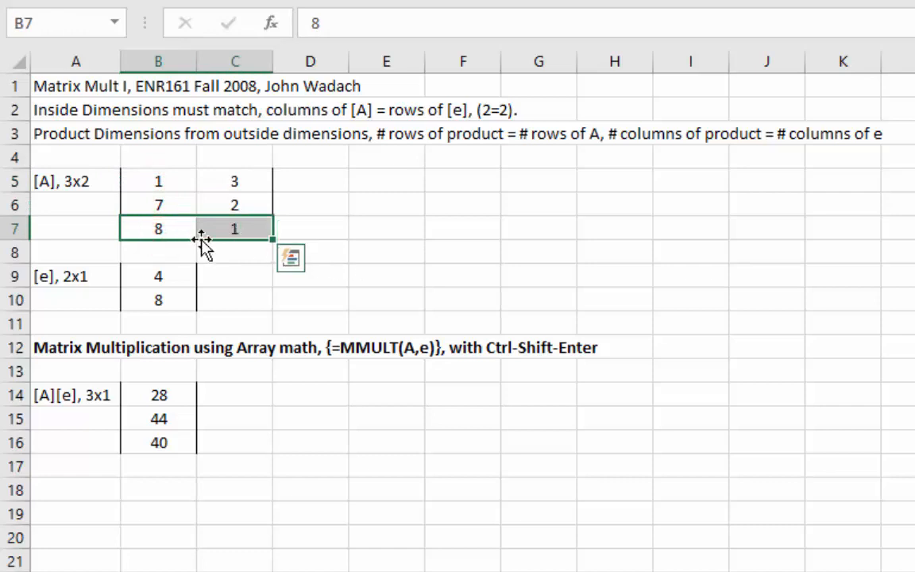
Step: Examine the columns of matrix A in B5:C7 and the elements of matrix e in B9:B10
{"action": "left_click", "coordinate": [76, 220]}
{"action": "left_click_drag", "start_coordinate": [127, 181], "coordinate": [159, 227]}
{"action": "left_click_drag", "start_coordinate": [237, 180], "coordinate": [242, 222]}
{"action": "left_click", "coordinate": [389, 206]}
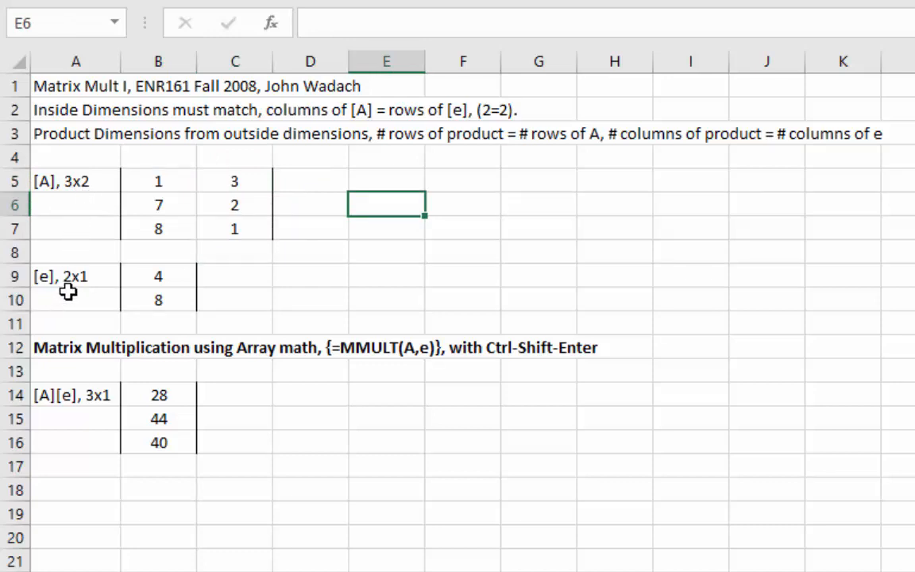
{"action": "left_click", "coordinate": [149, 276]}
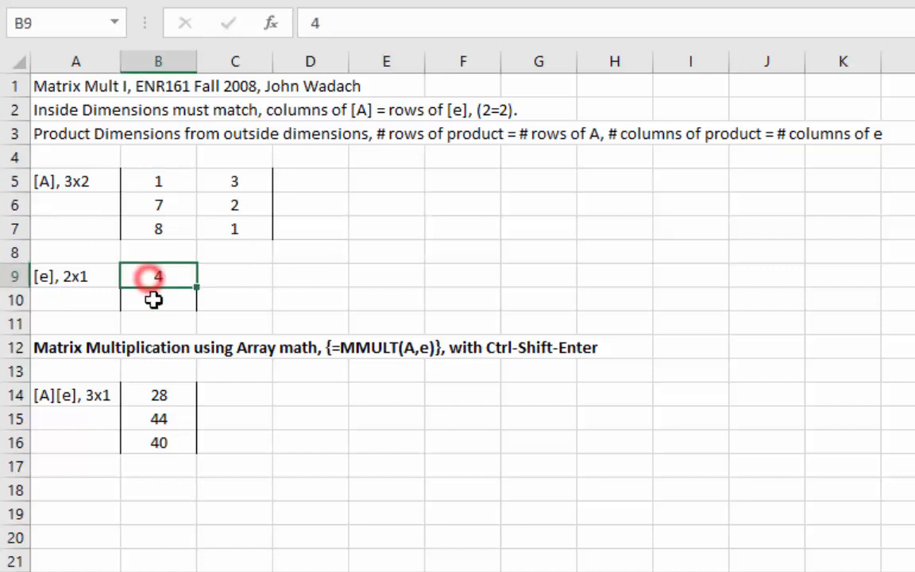
{"action": "left_click", "coordinate": [154, 307]}
{"action": "left_click_drag", "start_coordinate": [167, 272], "coordinate": [168, 299]}
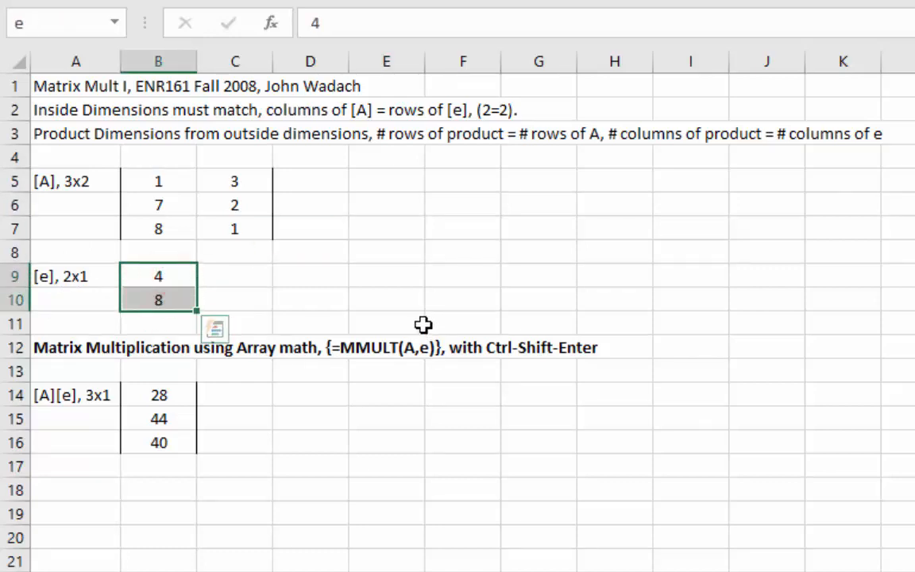
{"action": "left_click", "coordinate": [431, 296]}
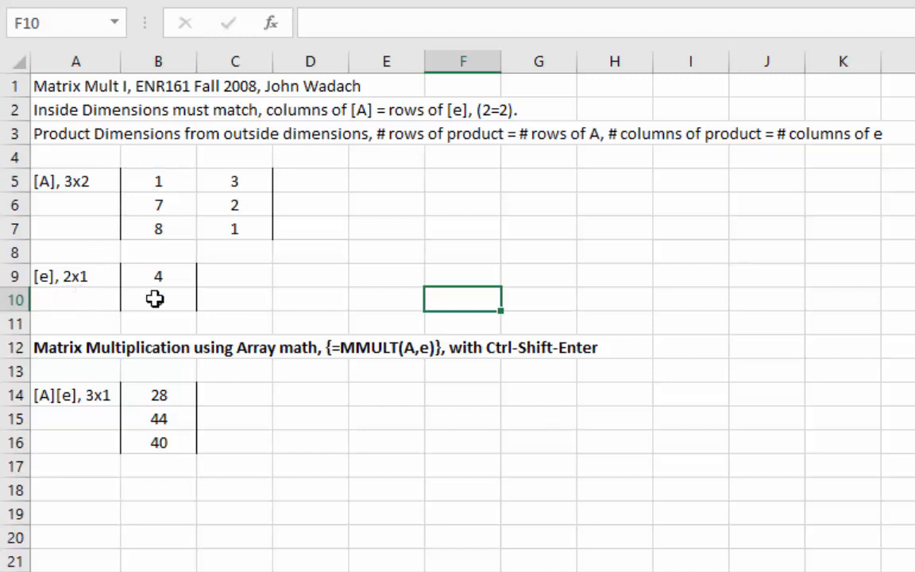
Step: Enter the dimension labels "A, 3x2" in F6 and "B, 2, 1" in G6
{"action": "left_click", "coordinate": [464, 206]}
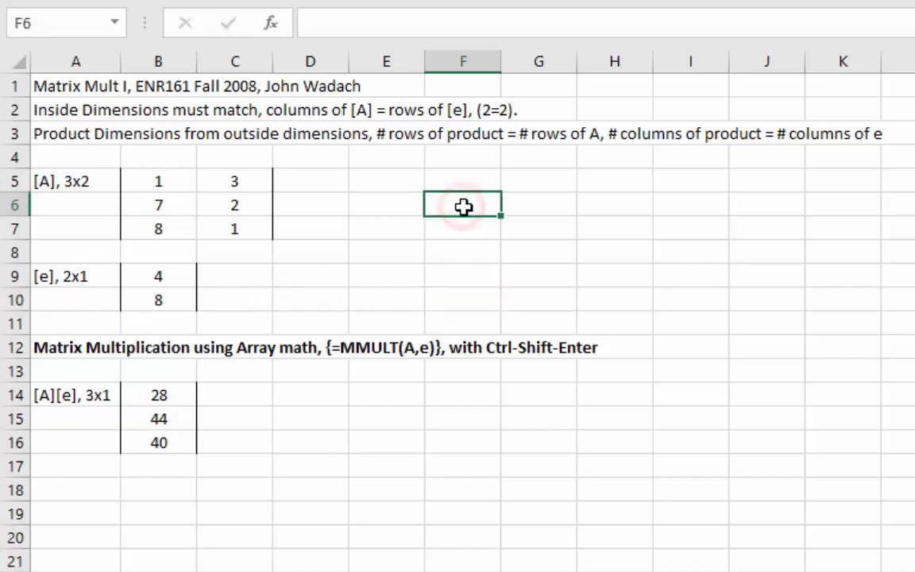
{"action": "type", "text": "A"}
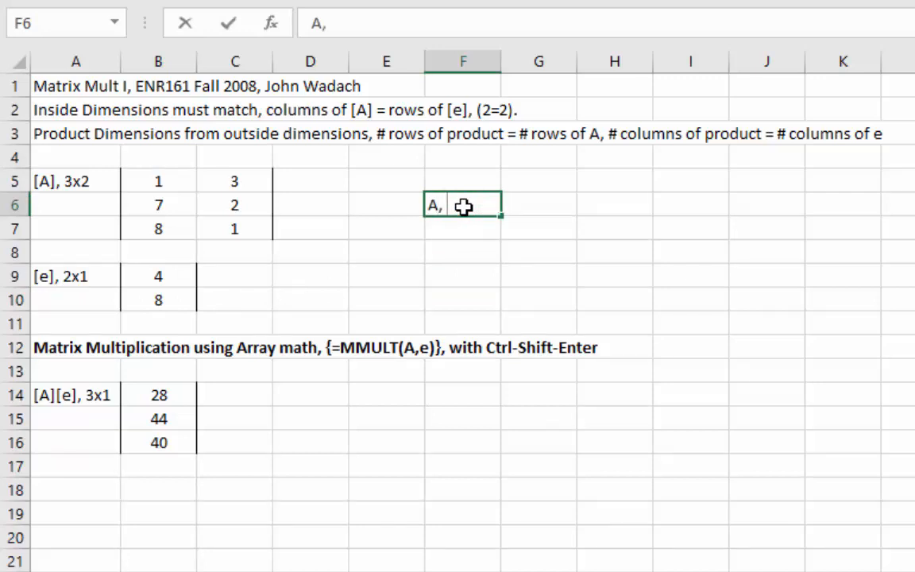
{"action": "type", "text": ", 3x2"}
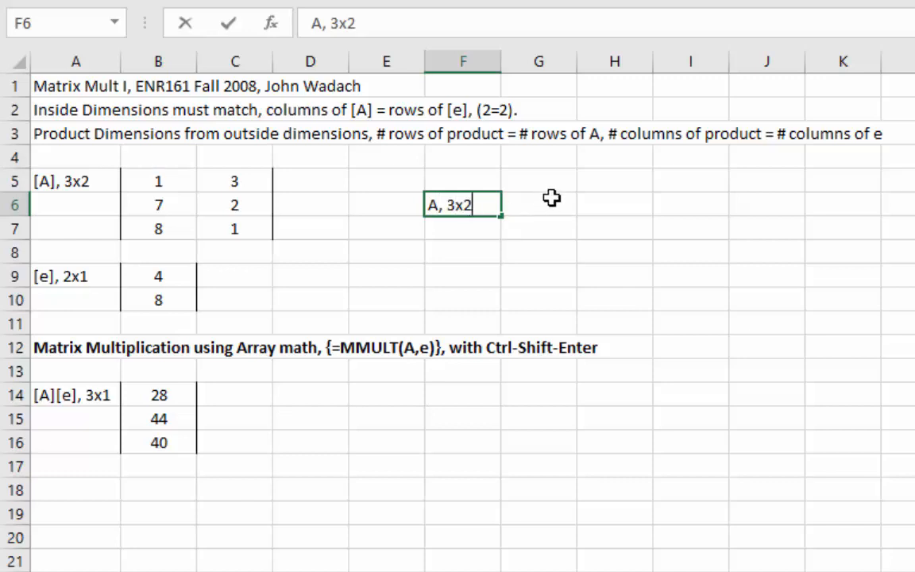
{"action": "left_click", "coordinate": [551, 199]}
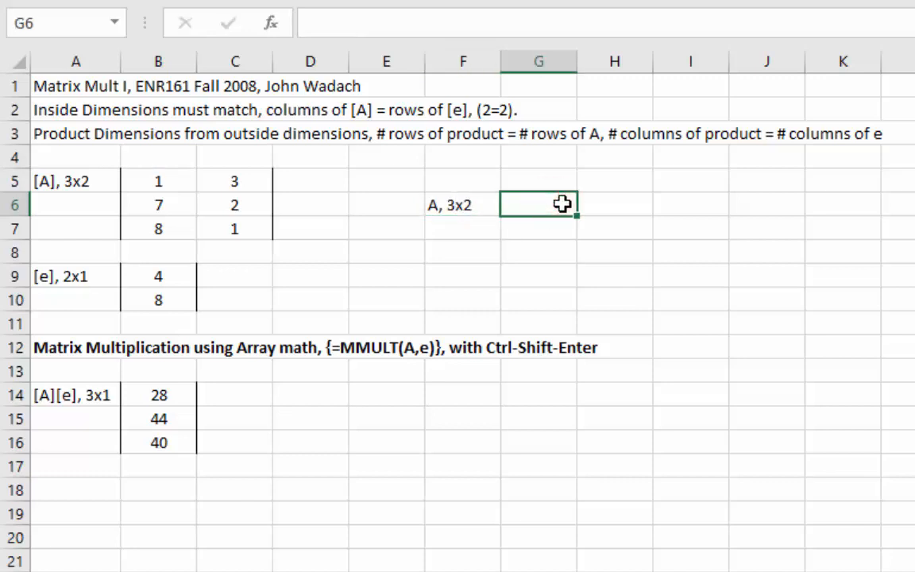
{"action": "type", "text": "B ,"}
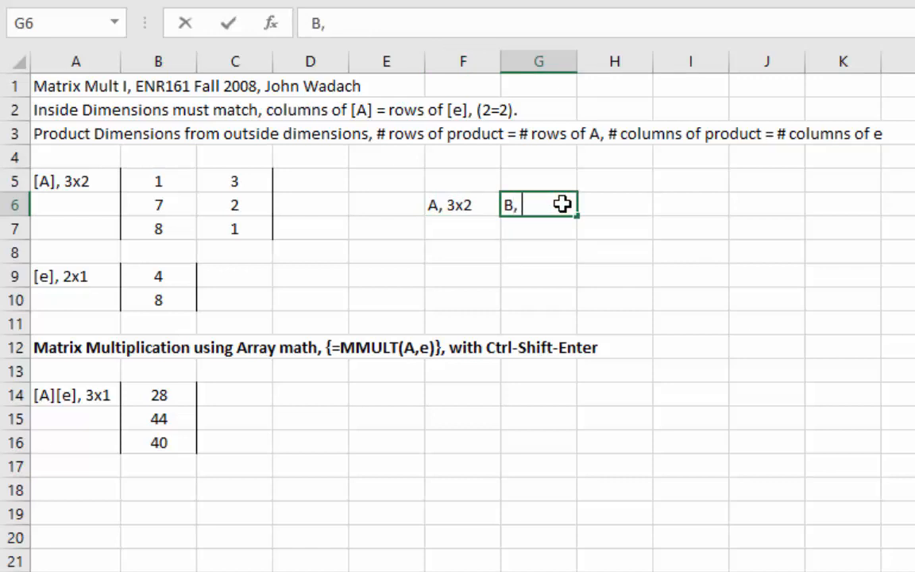
{"action": "type", "text": " 2, 1"}
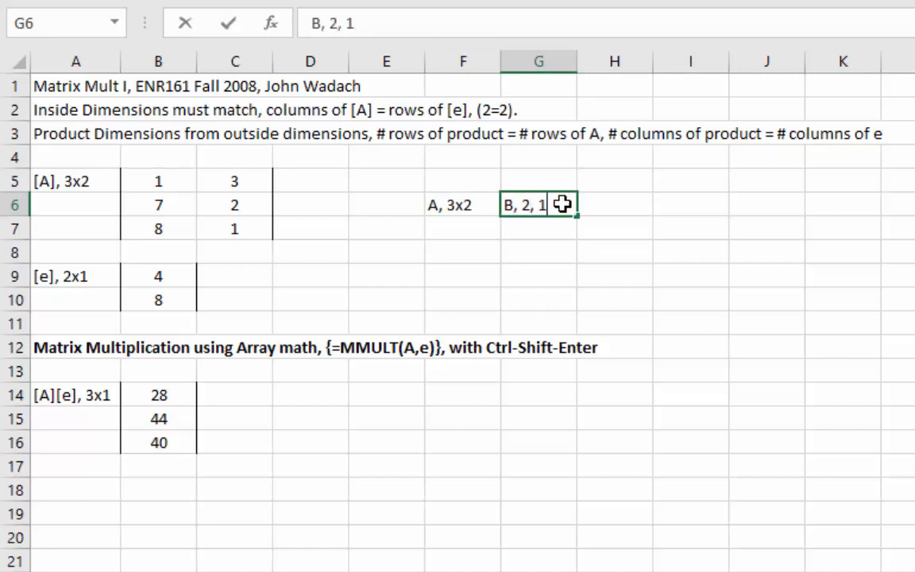
{"action": "left_click", "coordinate": [584, 268]}
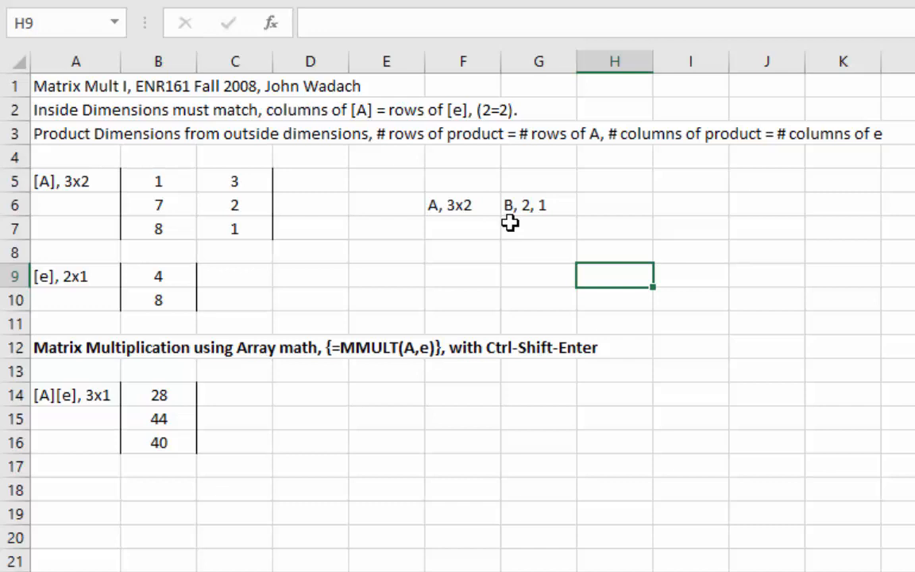
Step: Copy the "A, 3x2" label from F6 into H6 to show the reversed multiplication order
{"action": "left_click", "coordinate": [458, 207]}
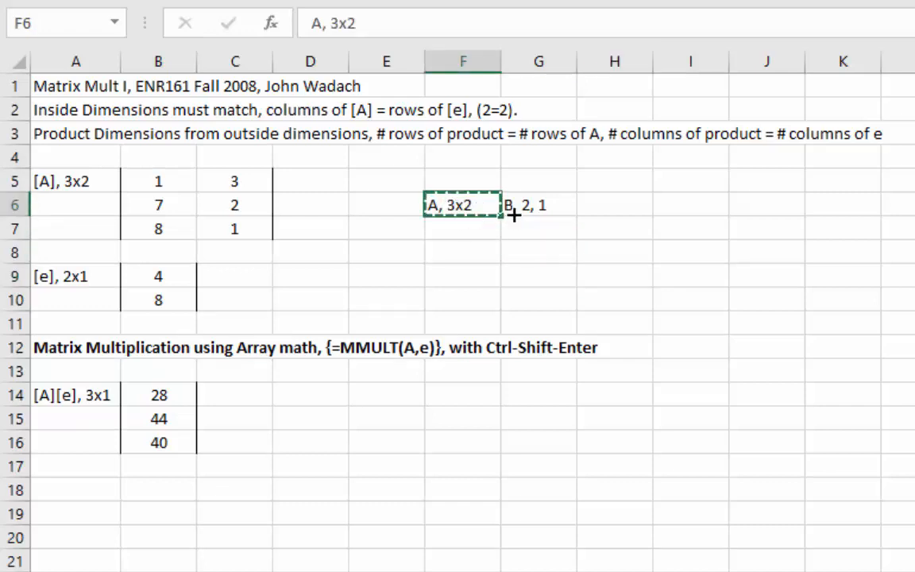
{"action": "left_click", "coordinate": [623, 208]}
{"action": "type", "text": "A, 3x2"}
{"action": "left_click", "coordinate": [814, 253]}
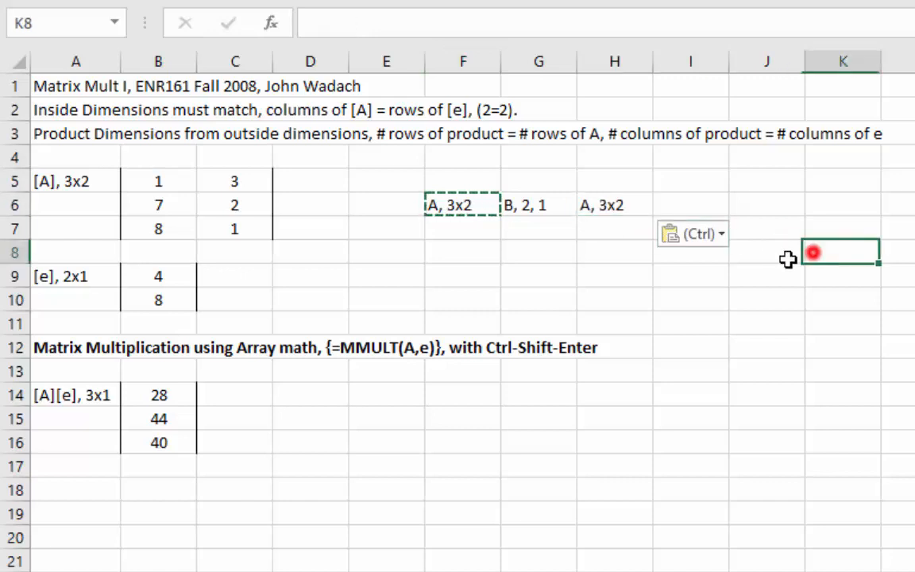
Step: Review the reversed-order labels in G6:H6 and the product dimension rule in row 3
{"action": "left_click_drag", "start_coordinate": [530, 208], "coordinate": [610, 215]}
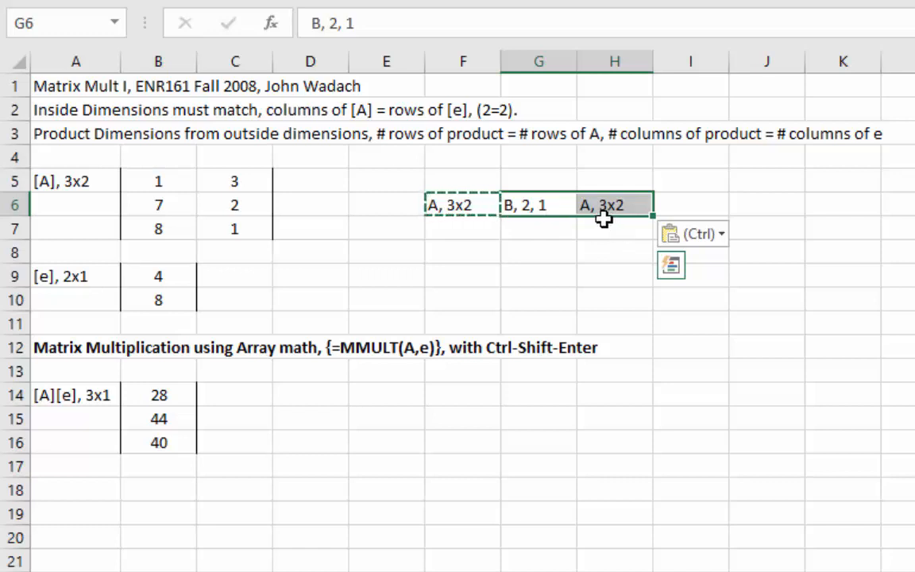
{"action": "left_click", "coordinate": [731, 295]}
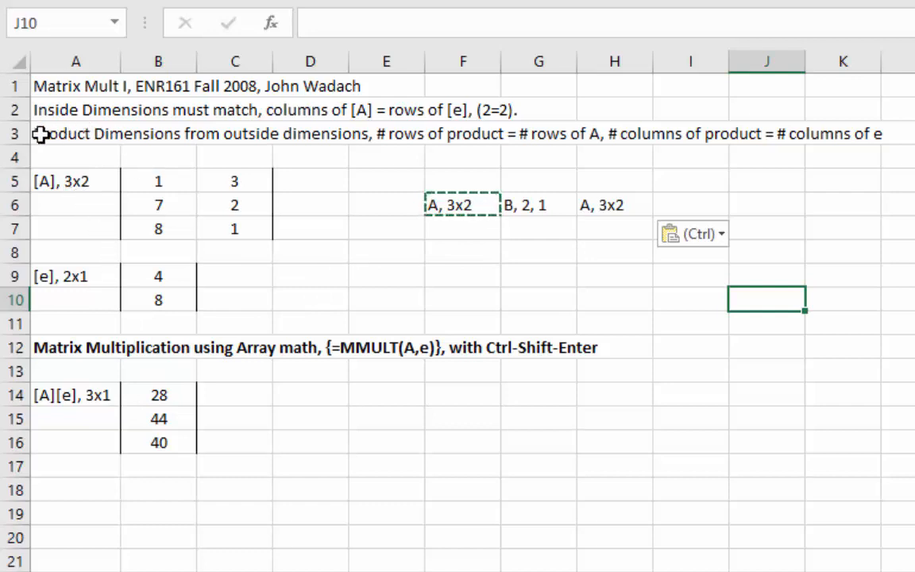
{"action": "left_click", "coordinate": [14, 134]}
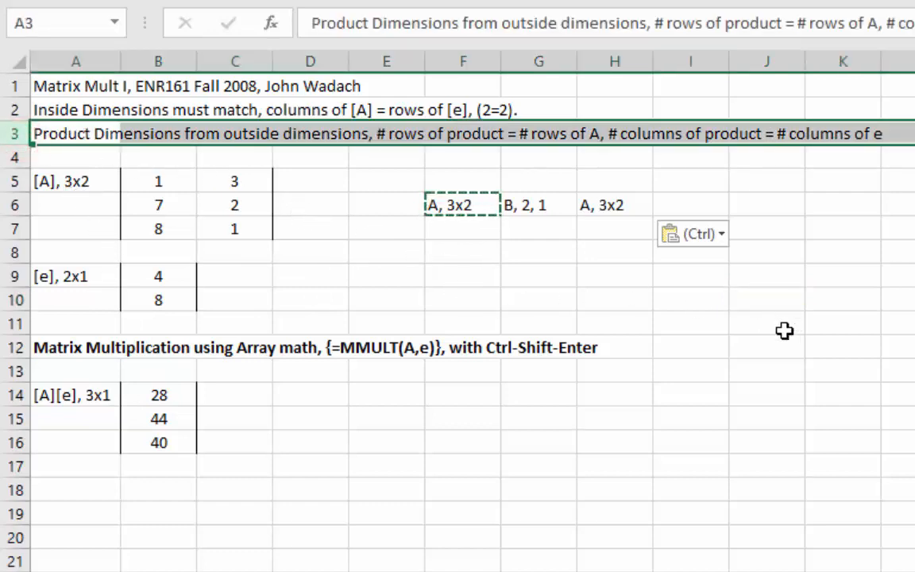
{"action": "left_click", "coordinate": [821, 348]}
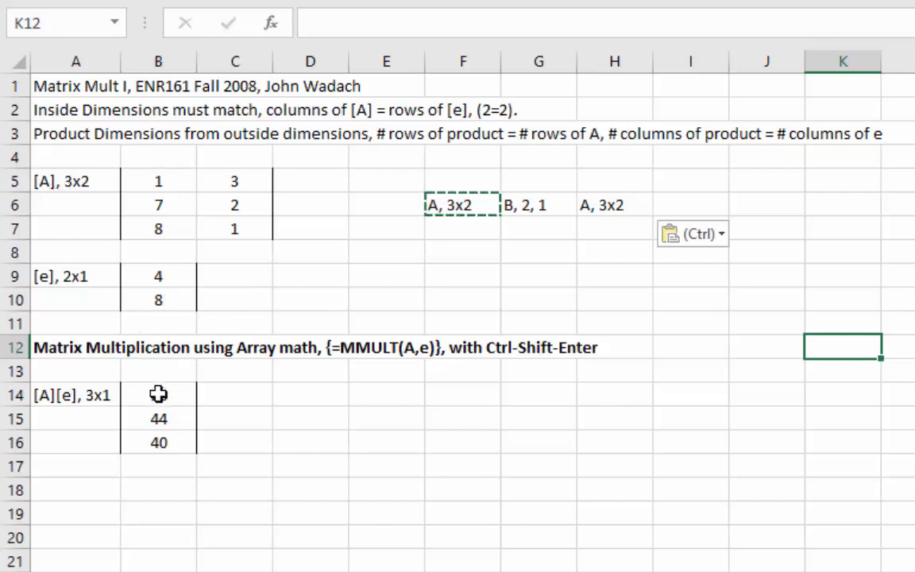
Step: Clear the existing MMULT product matrix in B14:B16
{"action": "left_click_drag", "start_coordinate": [159, 392], "coordinate": [159, 446]}
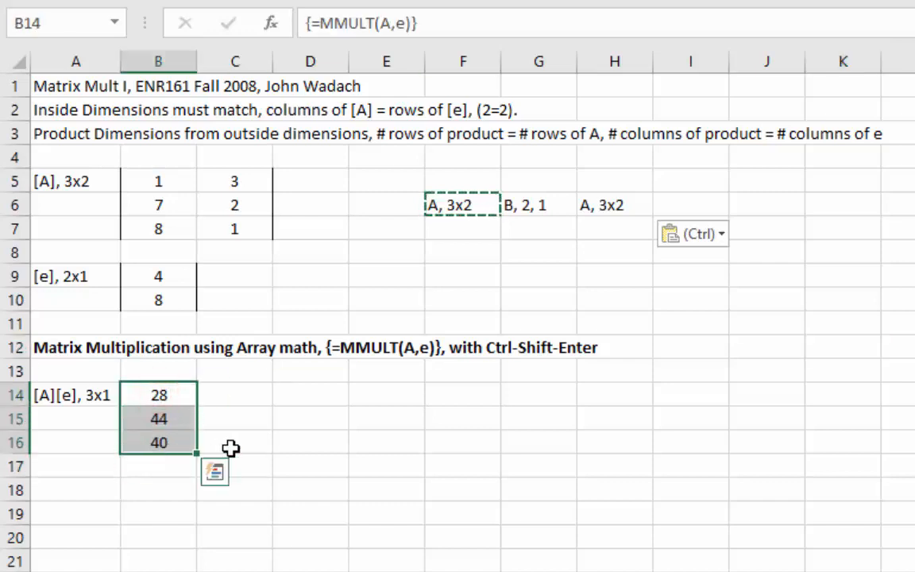
{"action": "key", "text": "Delete"}
{"action": "left_click", "coordinate": [161, 397]}
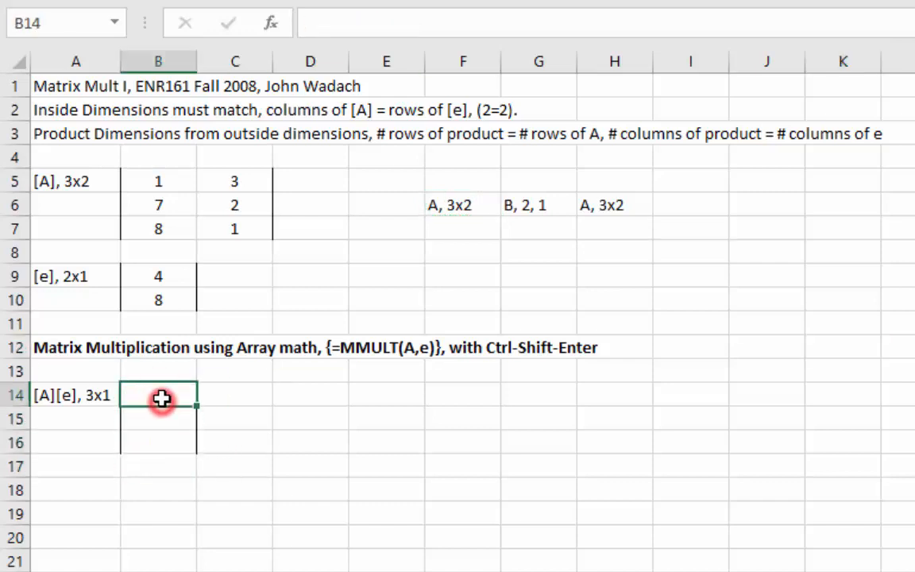
Step: Try =A*e as an array formula across B14:B16, and clear the range again
{"action": "left_click_drag", "start_coordinate": [161, 396], "coordinate": [159, 443]}
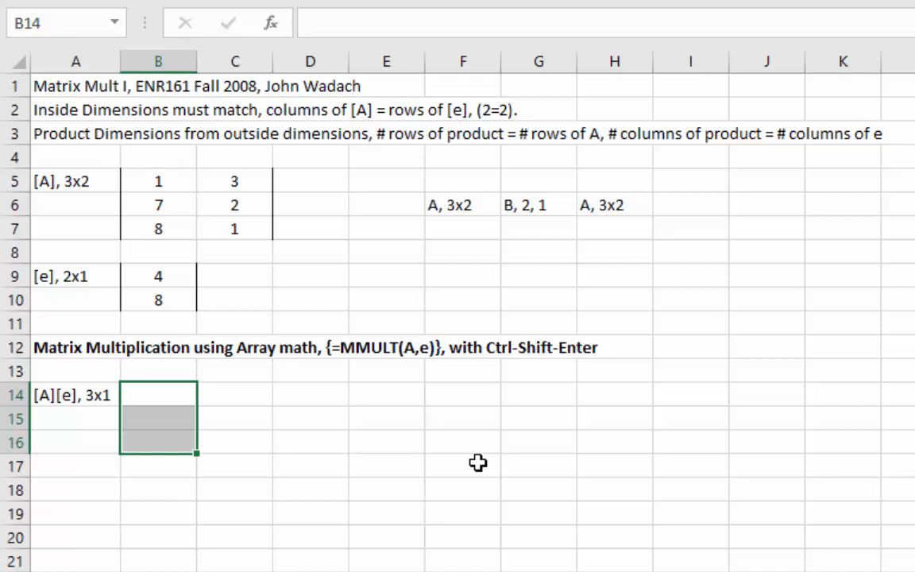
{"action": "type", "text": "=A"}
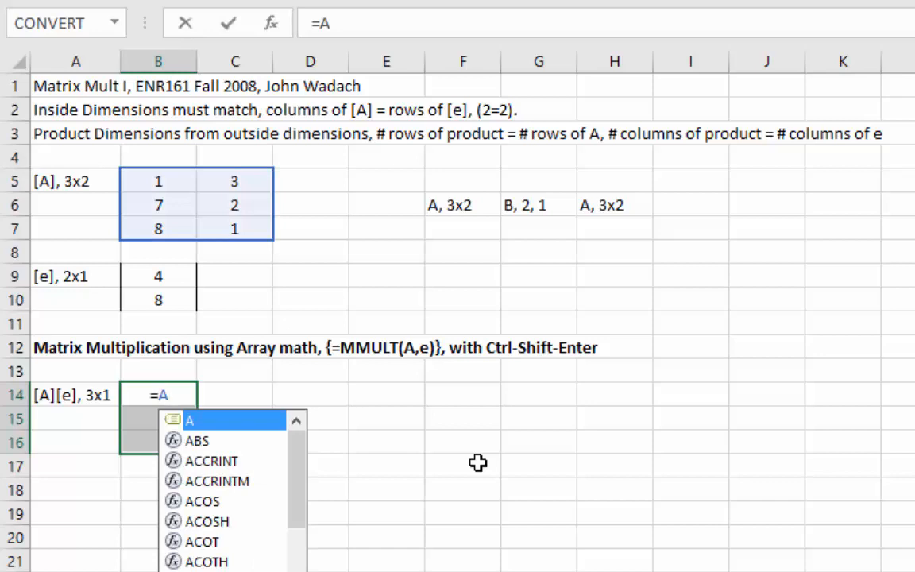
{"action": "type", "text": "*e"}
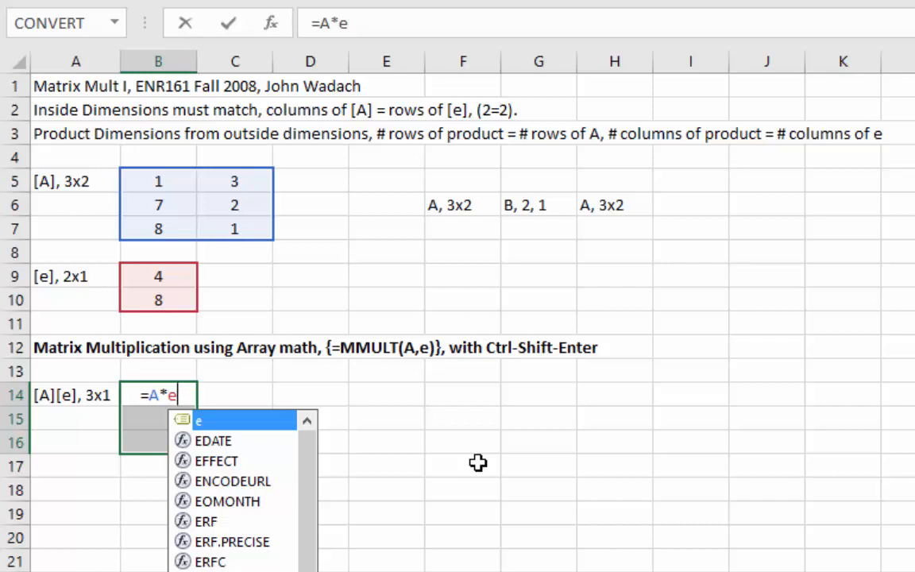
{"action": "key", "text": "ctrl+shift+Return"}
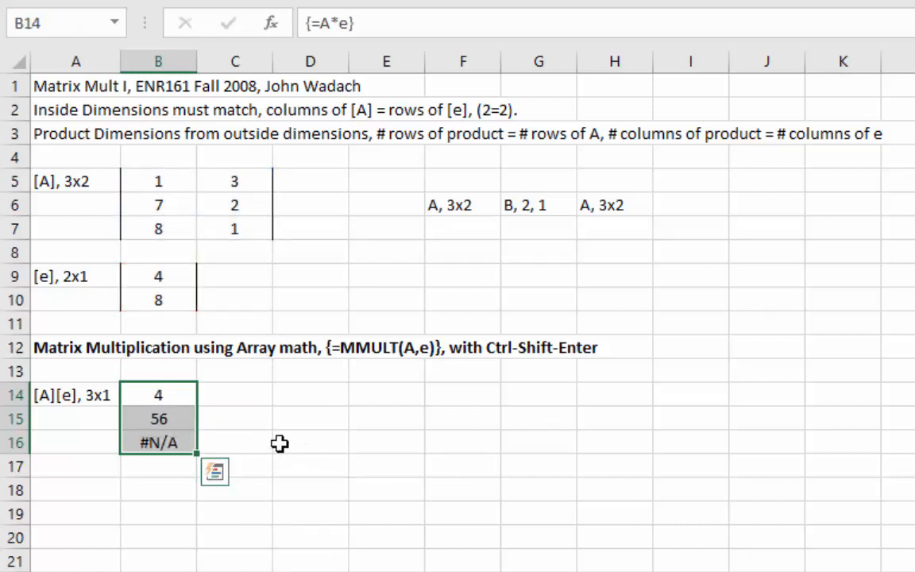
{"action": "left_click_drag", "start_coordinate": [158, 397], "coordinate": [160, 431]}
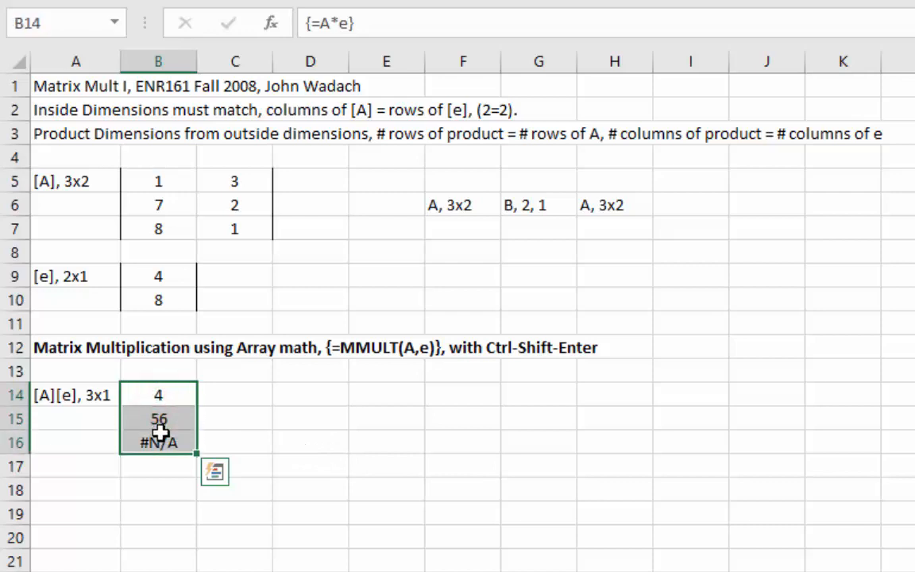
{"action": "key", "text": "Delete"}
Step: Enter =MMULT(A,e) as an array formula across B14:B16, using the named matrices A and e
{"action": "left_click_drag", "start_coordinate": [164, 394], "coordinate": [171, 437]}
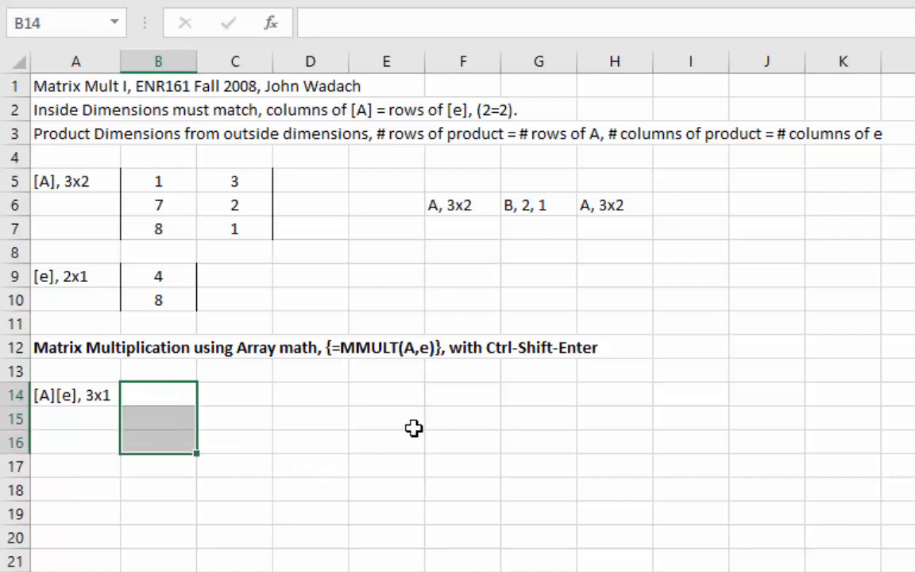
{"action": "type", "text": "="}
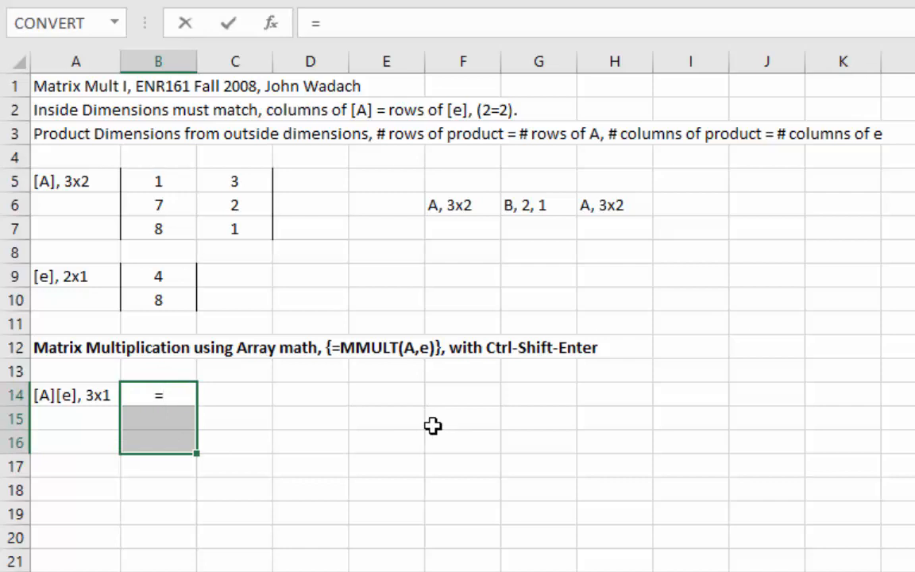
{"action": "type", "text": "mmult"}
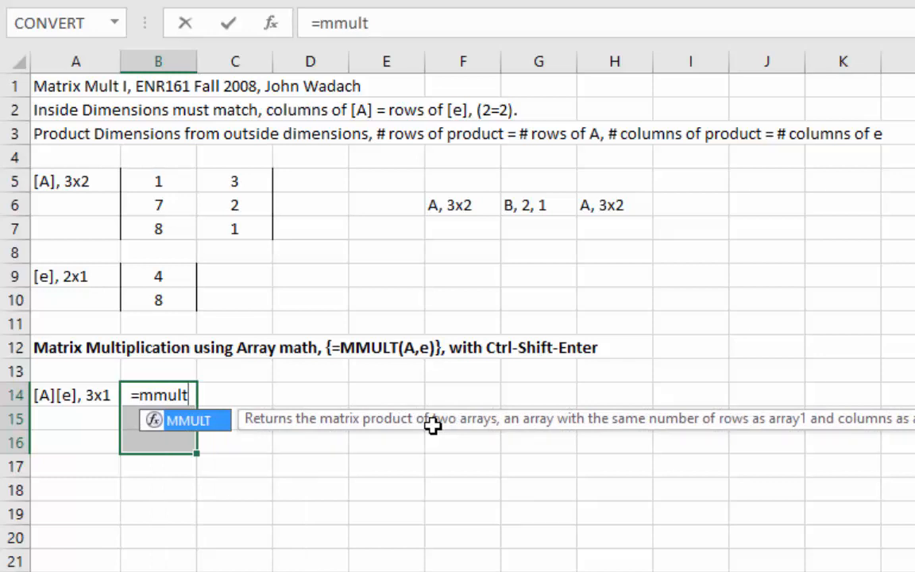
{"action": "type", "text": "("}
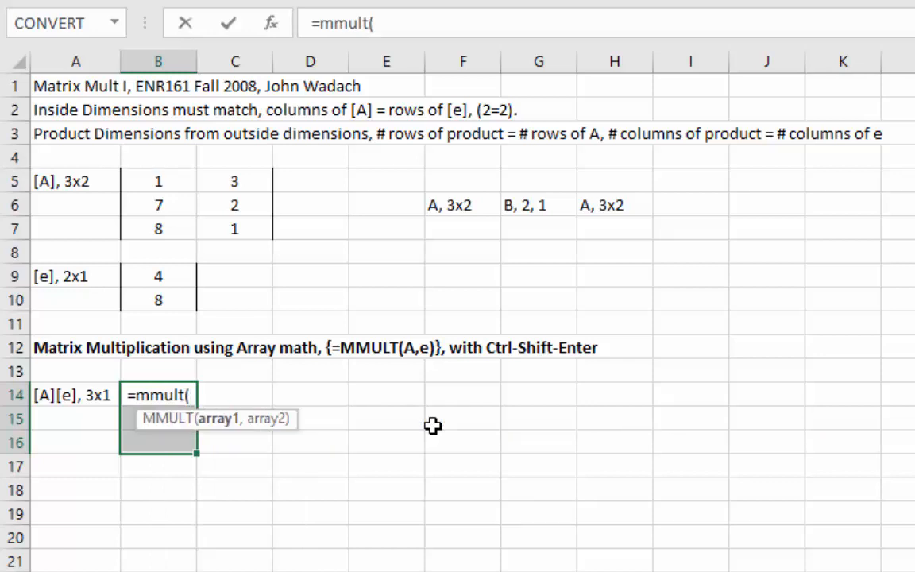
{"action": "type", "text": "A"}
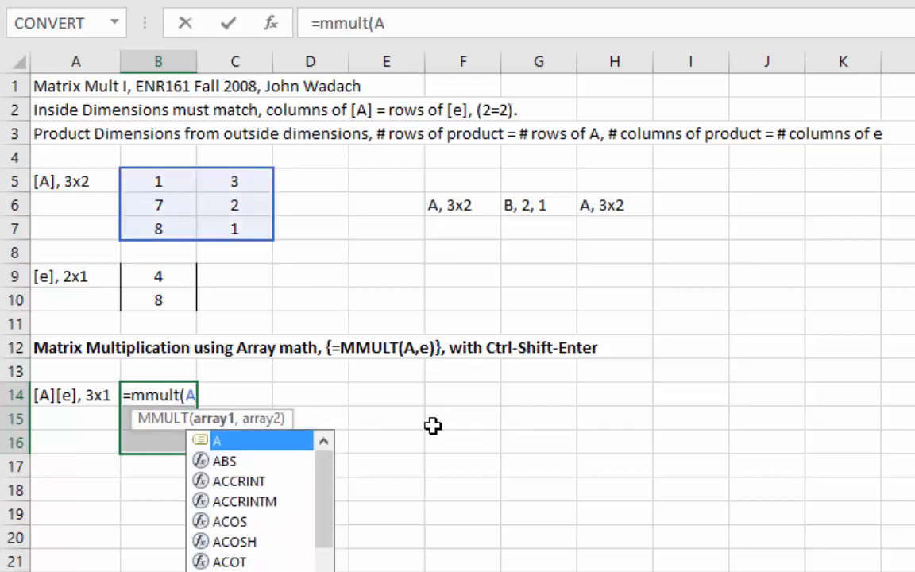
{"action": "type", "text": ","}
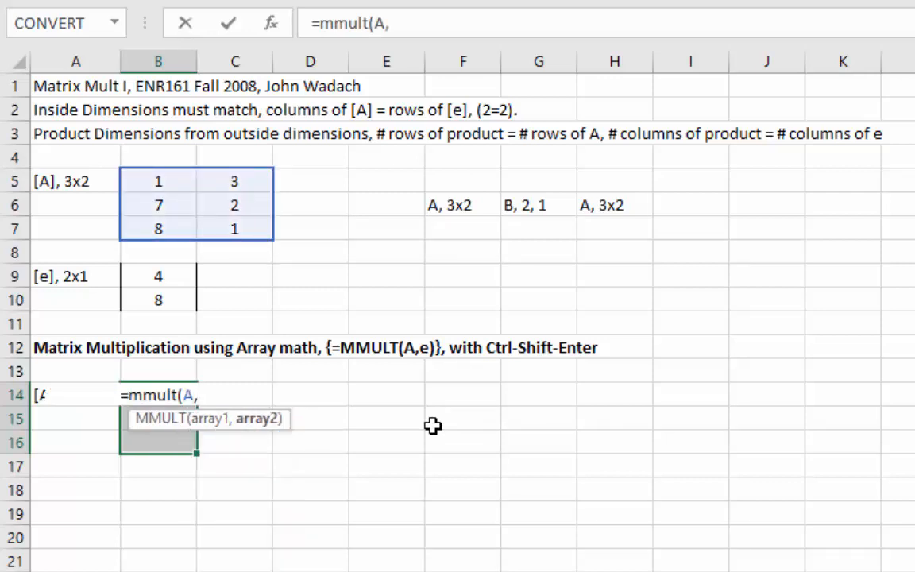
{"action": "type", "text": "e"}
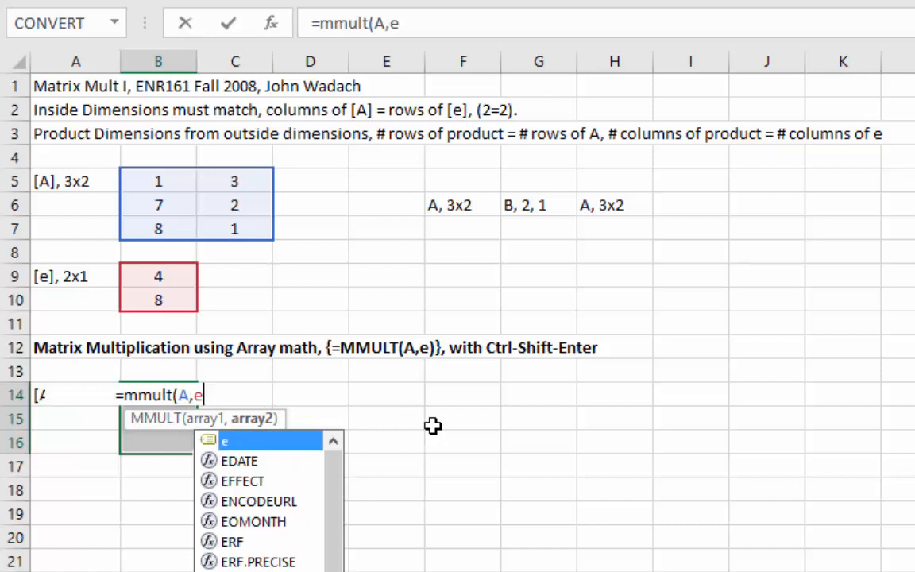
{"action": "type", "text": ")"}
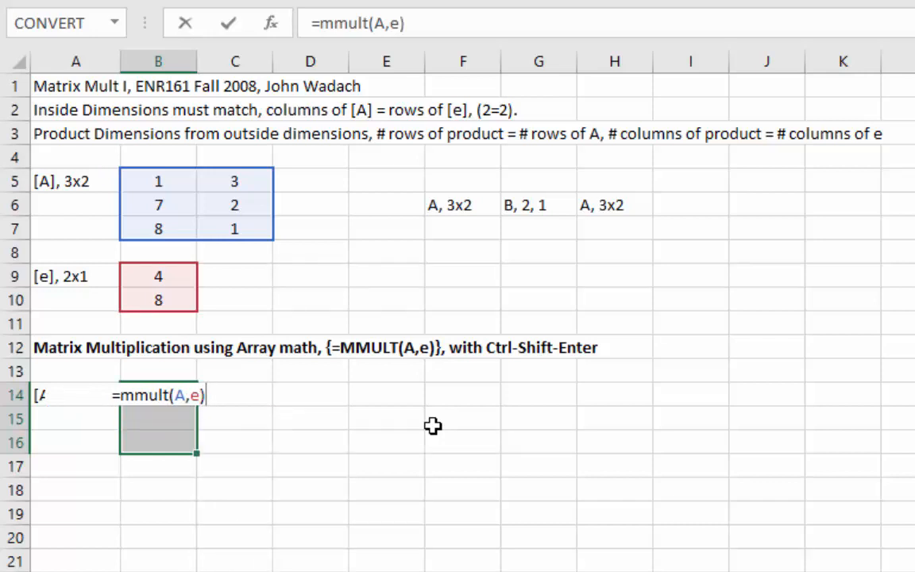
{"action": "key", "text": "ctrl+c"}
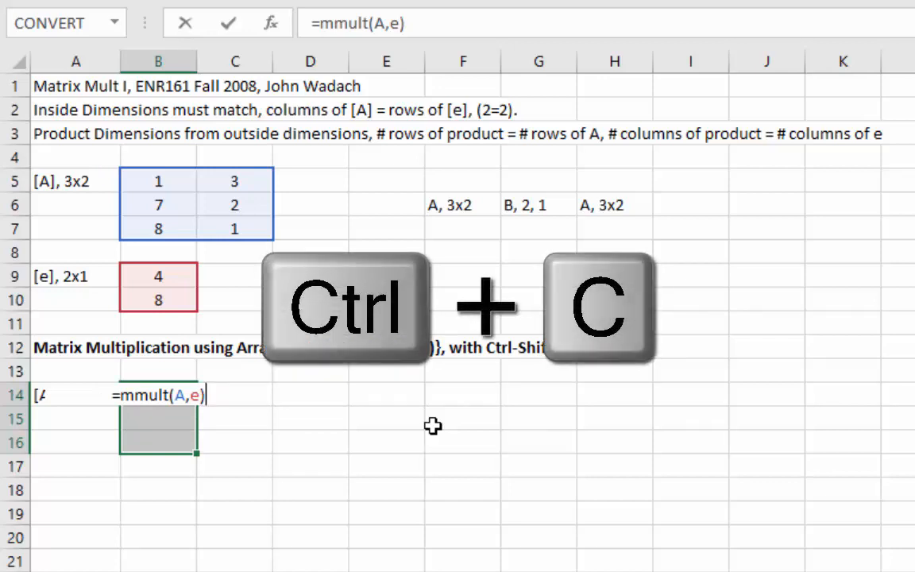
{"action": "key", "text": "ctrl+shift+Return"}
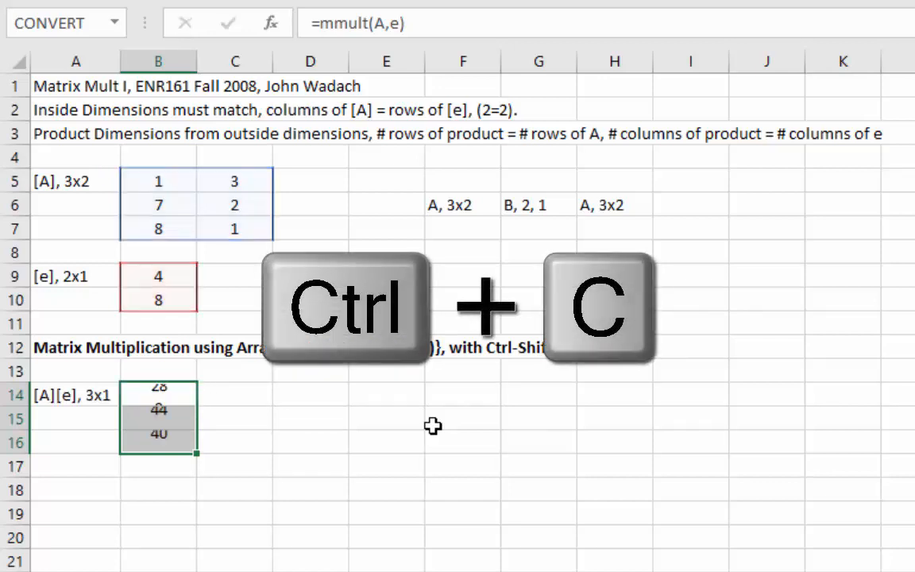
{"action": "left_click", "coordinate": [450, 495]}
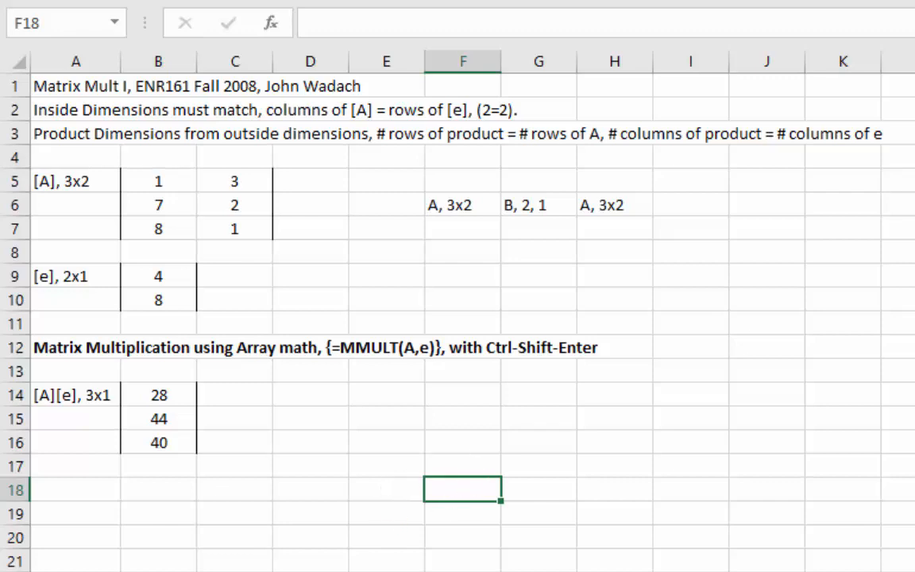
Step: Go to the Transpose sheet and clear the contents and formatting of the transposed matrix in F11:H12
{"action": "key", "text": "ctrl+Page_Down"}
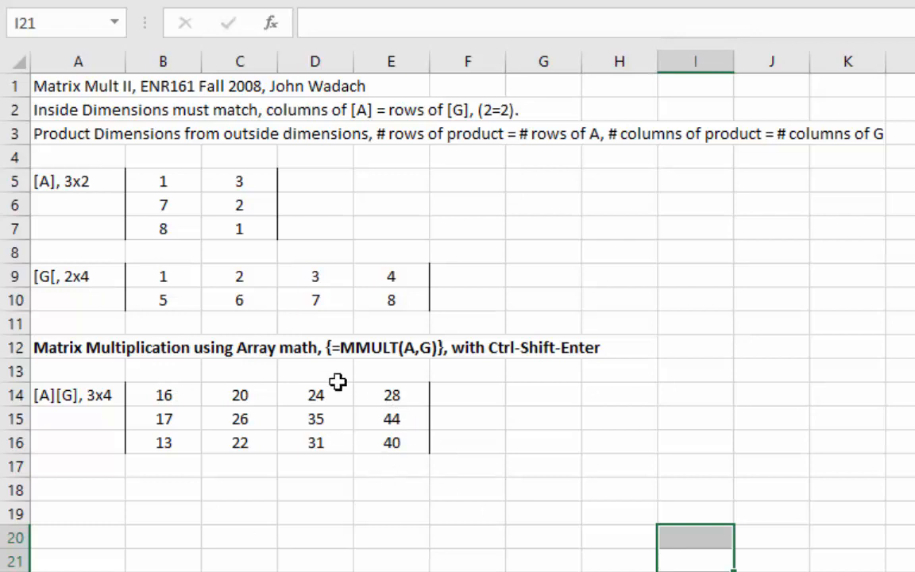
{"action": "key", "text": "ctrl+Page_Down"}
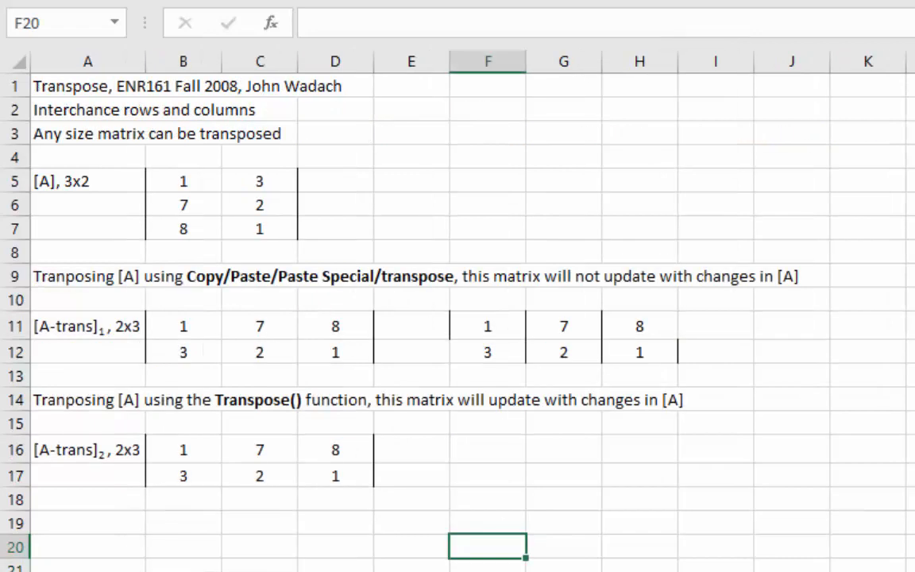
{"action": "left_click_drag", "start_coordinate": [454, 314], "coordinate": [640, 352]}
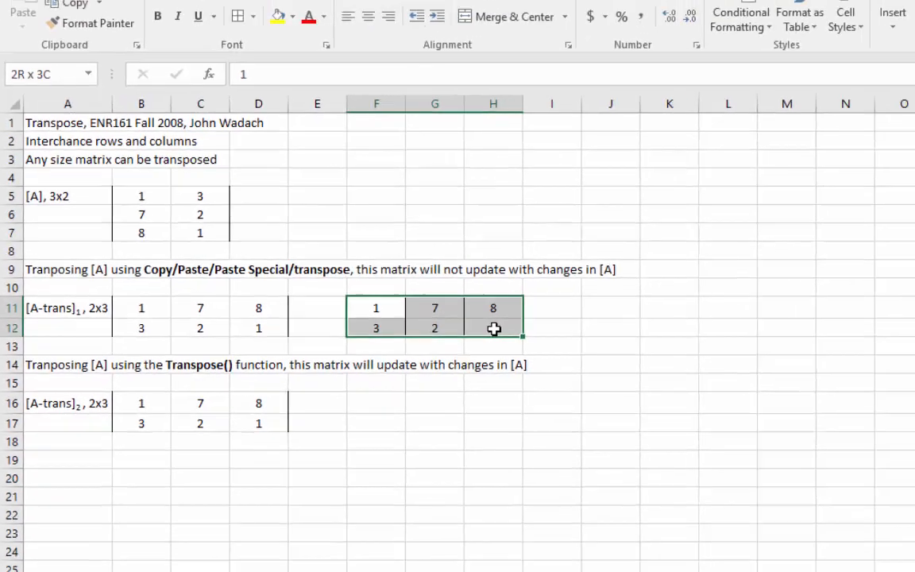
{"action": "left_click", "coordinate": [764, 81]}
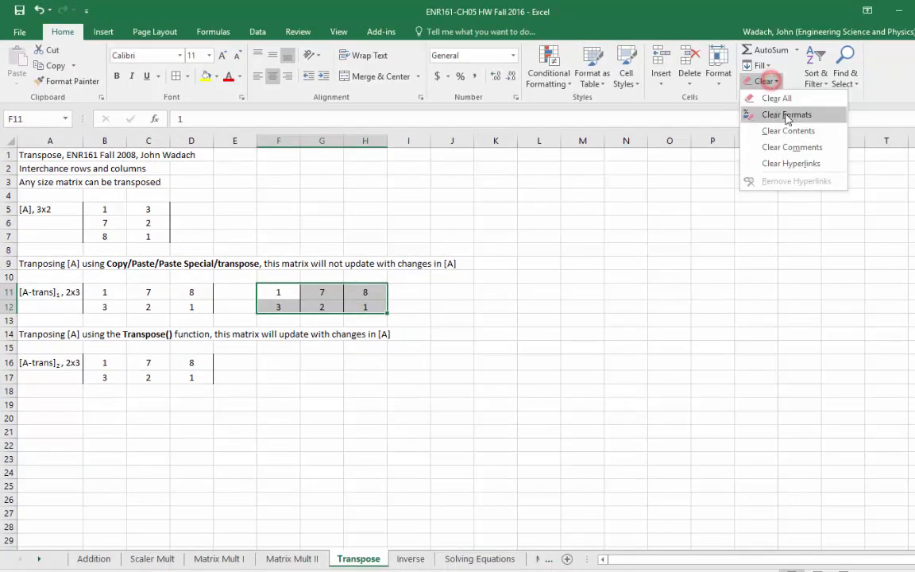
{"action": "left_click", "coordinate": [755, 131]}
{"action": "left_click", "coordinate": [651, 318]}
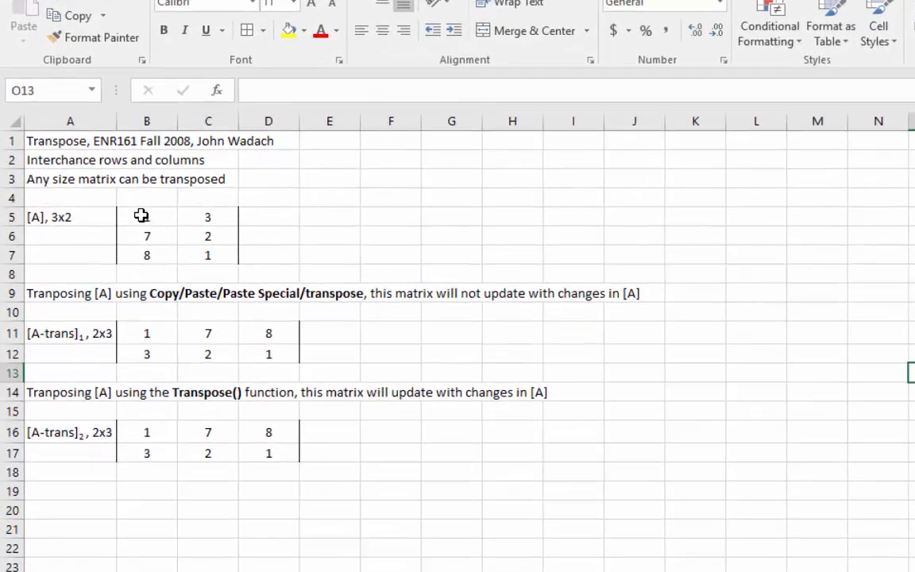
Step: Copy matrix A from B5:C7 and paste it at F11 with Paste Special and the Transpose option
{"action": "left_click_drag", "start_coordinate": [106, 211], "coordinate": [160, 239]}
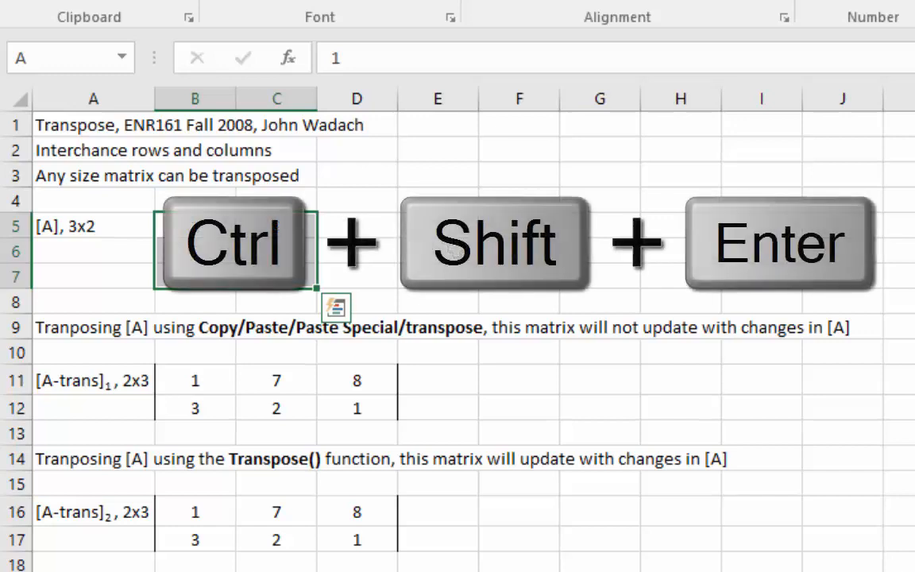
{"action": "key", "text": "ctrl+c"}
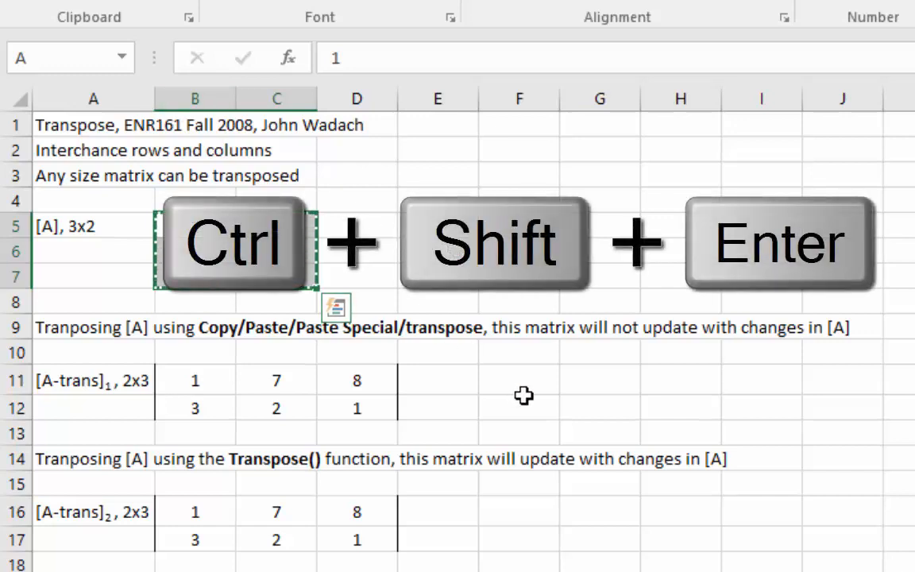
{"action": "left_click", "coordinate": [523, 381]}
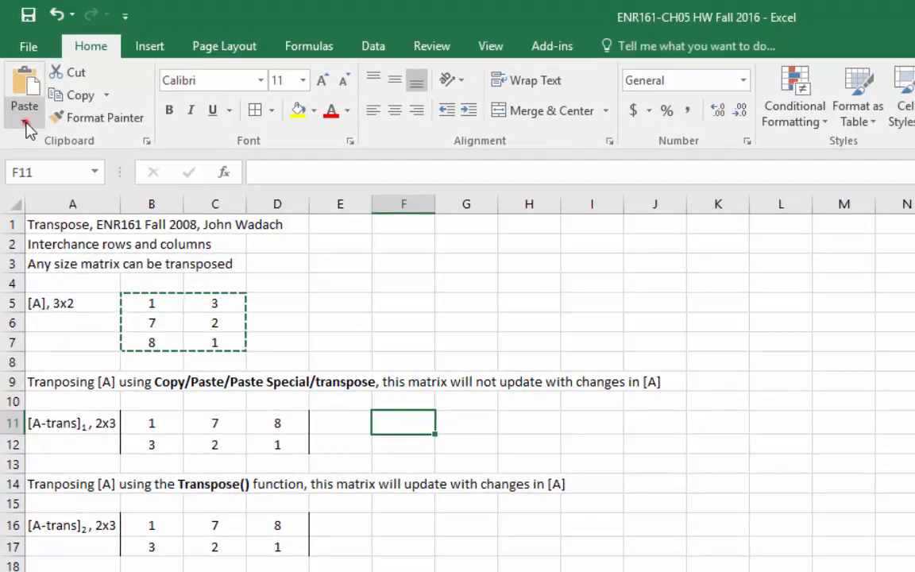
{"action": "left_click", "coordinate": [29, 30]}
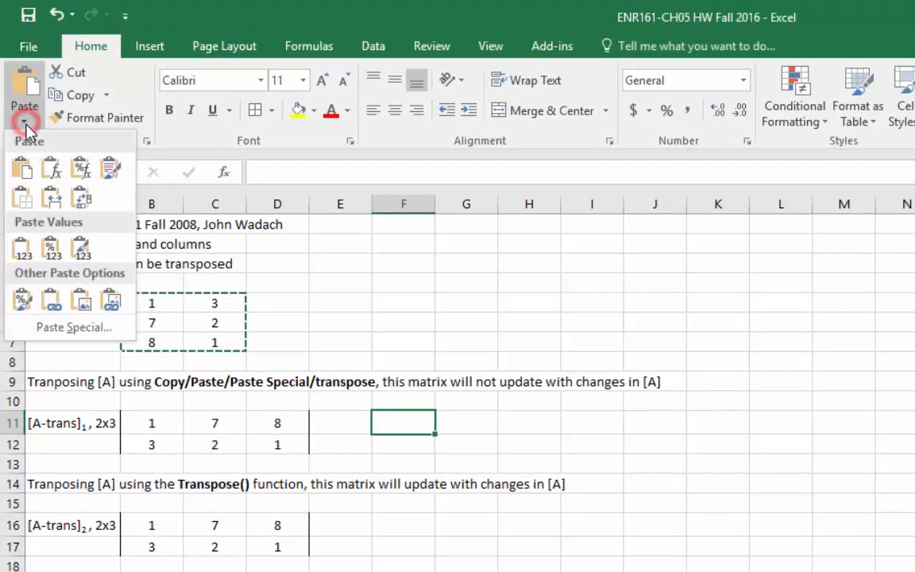
{"action": "left_click", "coordinate": [84, 332]}
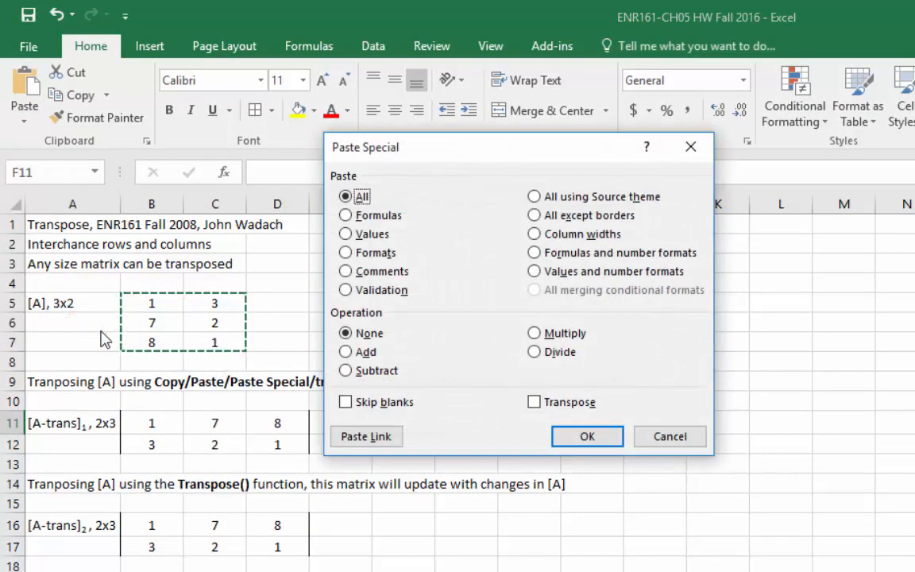
{"action": "left_click_drag", "start_coordinate": [557, 151], "coordinate": [780, 143]}
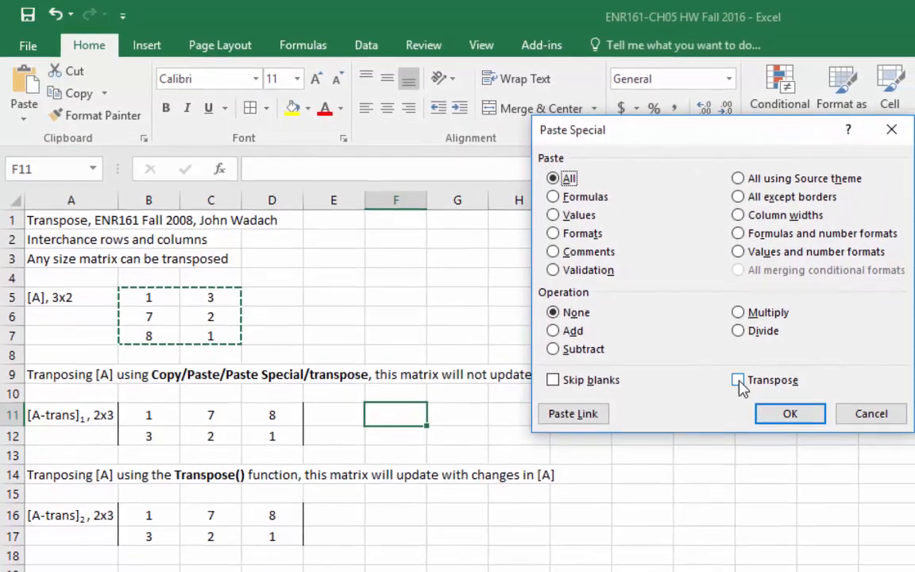
{"action": "left_click", "coordinate": [738, 381]}
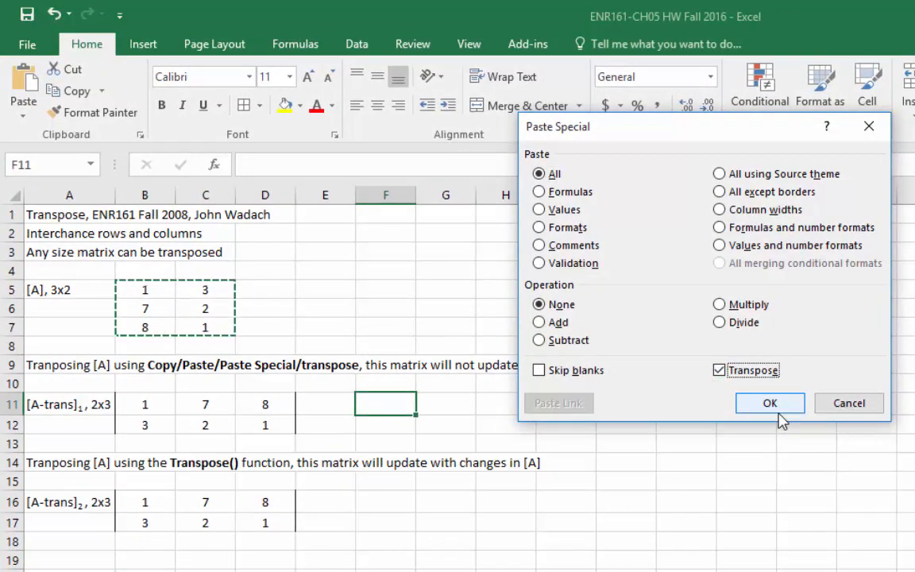
{"action": "left_click", "coordinate": [771, 403]}
{"action": "left_click", "coordinate": [807, 480]}
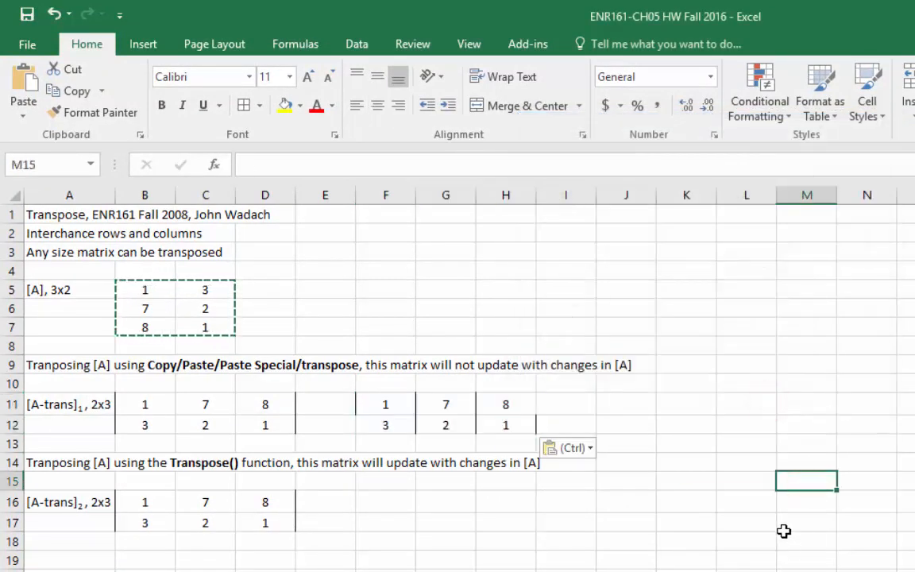
Step: Remove the existing borders from F11:H12 and apply only left and right outer borders to the matrix
{"action": "left_click_drag", "start_coordinate": [385, 405], "coordinate": [501, 429]}
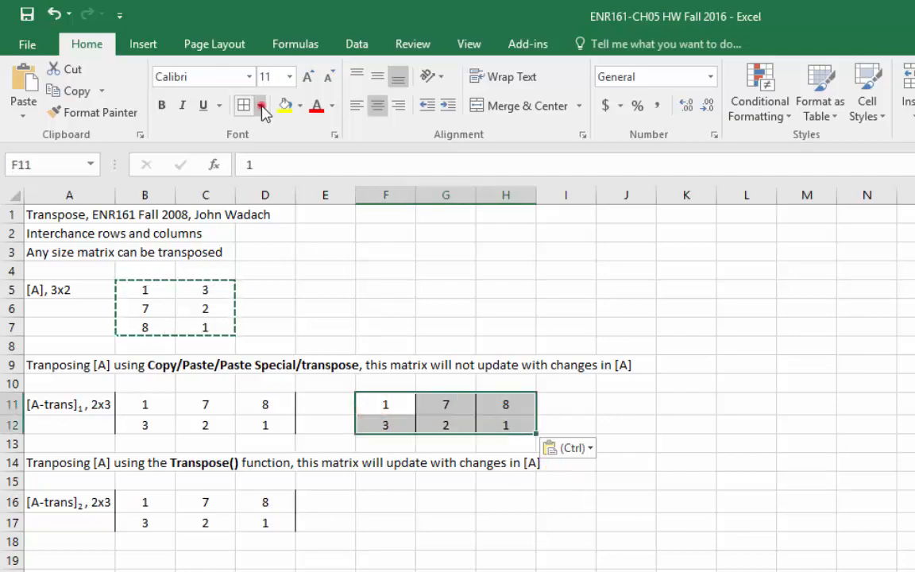
{"action": "left_click", "coordinate": [257, 105]}
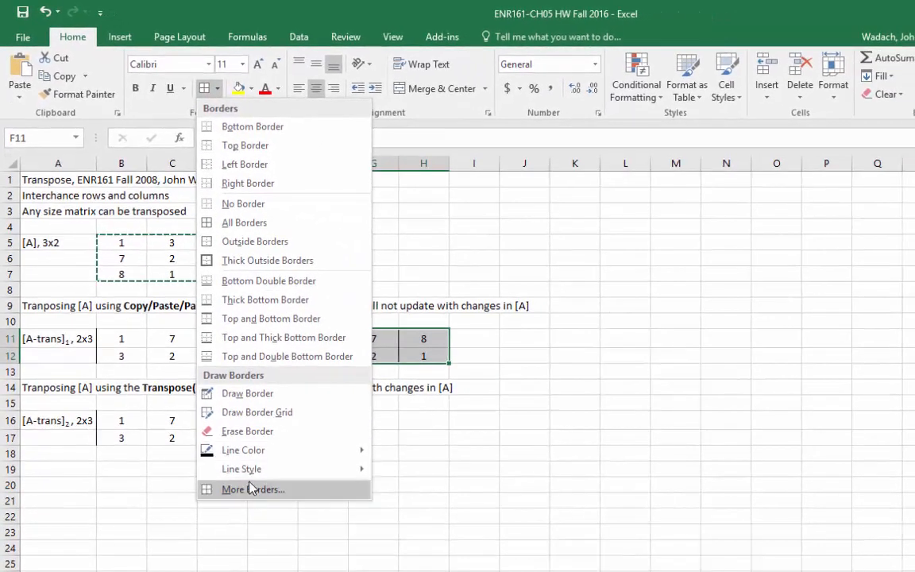
{"action": "left_click", "coordinate": [266, 514]}
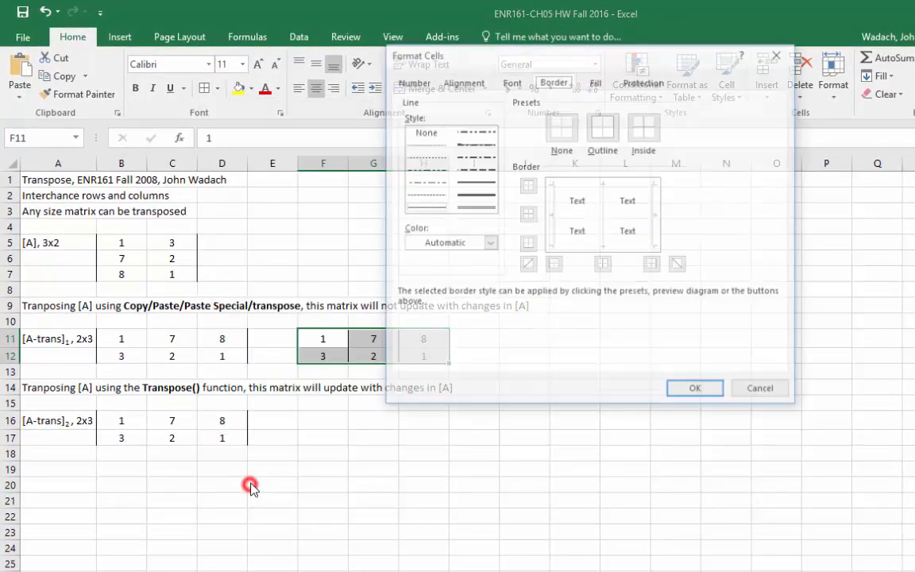
{"action": "left_click", "coordinate": [562, 130]}
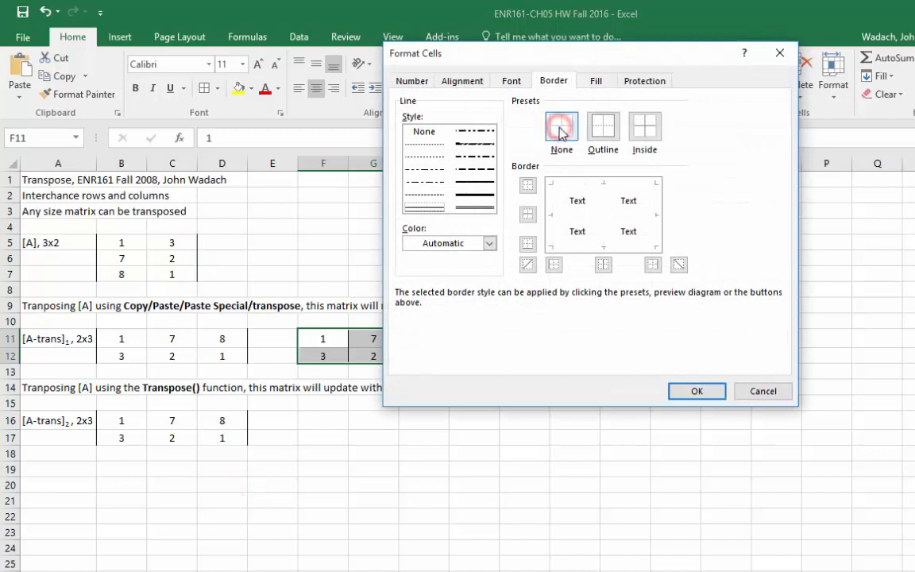
{"action": "left_click", "coordinate": [550, 215]}
{"action": "left_click", "coordinate": [658, 225]}
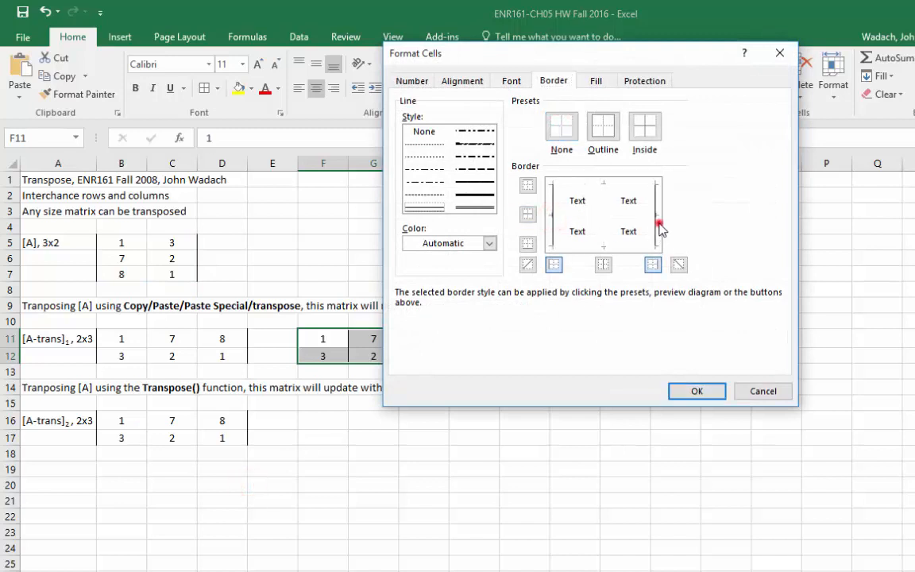
{"action": "left_click", "coordinate": [699, 389]}
{"action": "left_click", "coordinate": [627, 385]}
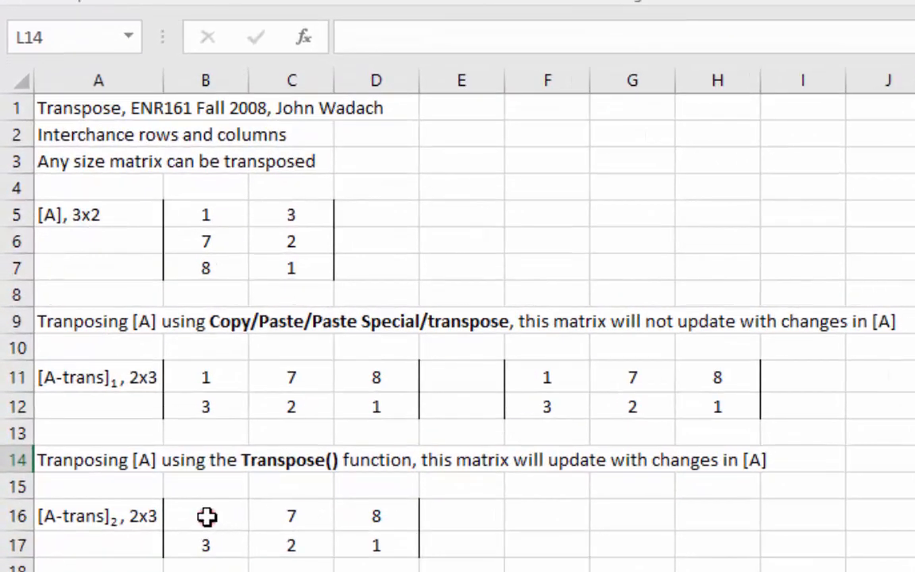
Step: Check the TRANSPOSE array formula in B16 and clear the second transposed matrix in B16:D17
{"action": "left_click", "coordinate": [207, 516]}
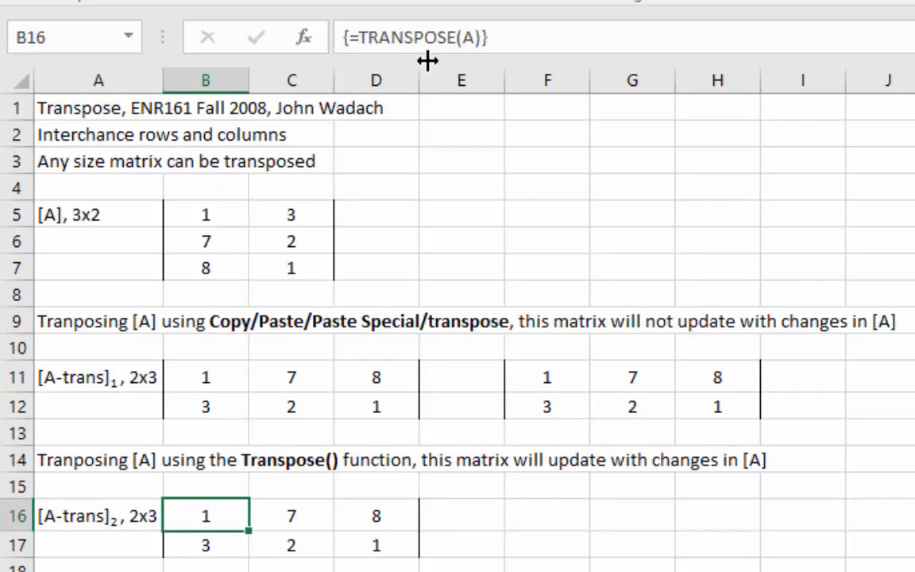
{"action": "left_click_drag", "start_coordinate": [190, 515], "coordinate": [347, 548]}
{"action": "key", "text": "Delete"}
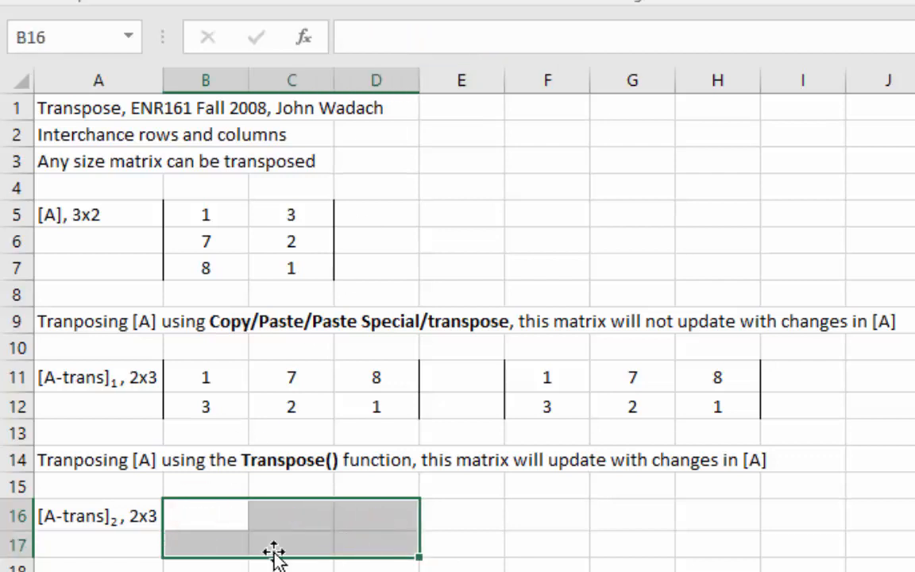
{"action": "left_click", "coordinate": [260, 524]}
{"action": "left_click", "coordinate": [205, 520]}
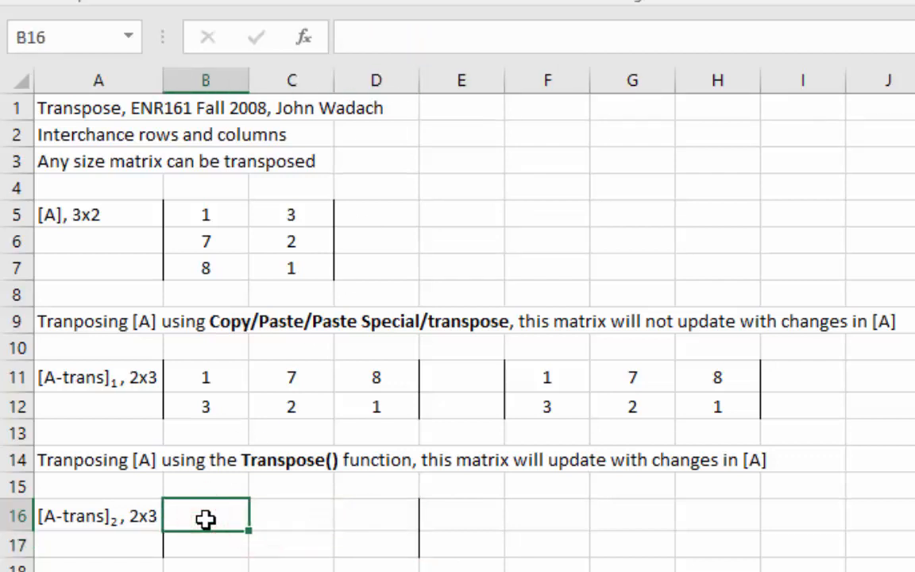
Step: Enter =transpose(A) as an array formula across B16:D17
{"action": "left_click_drag", "start_coordinate": [205, 520], "coordinate": [335, 556]}
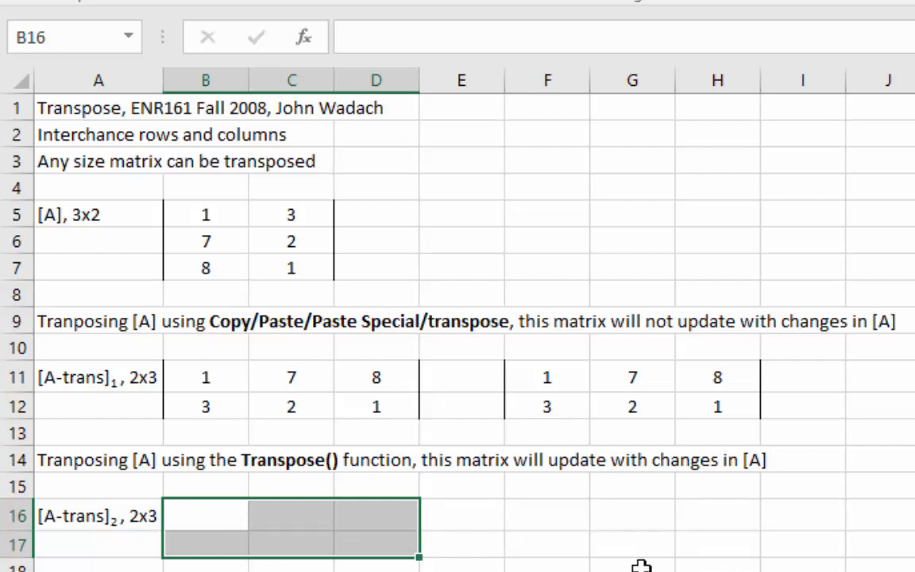
{"action": "type", "text": "="}
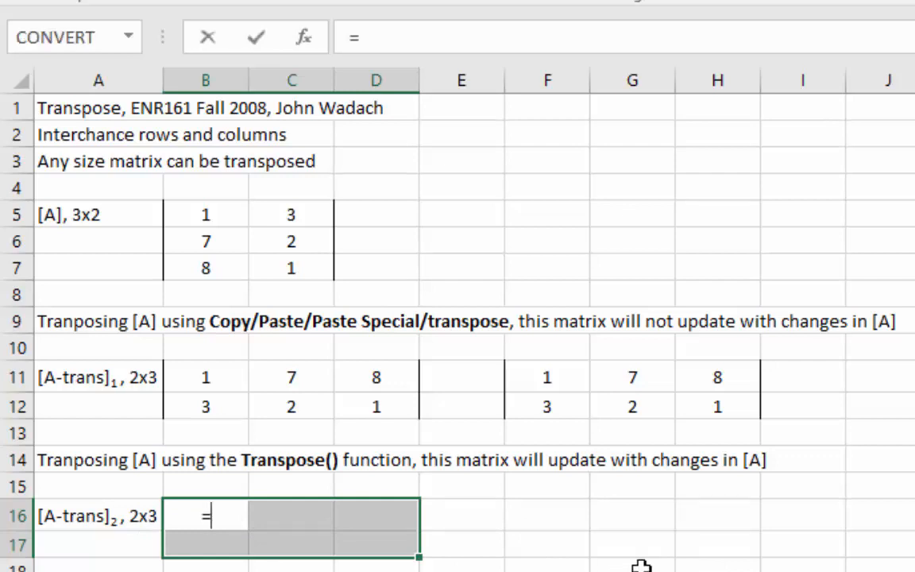
{"action": "type", "text": "transp"}
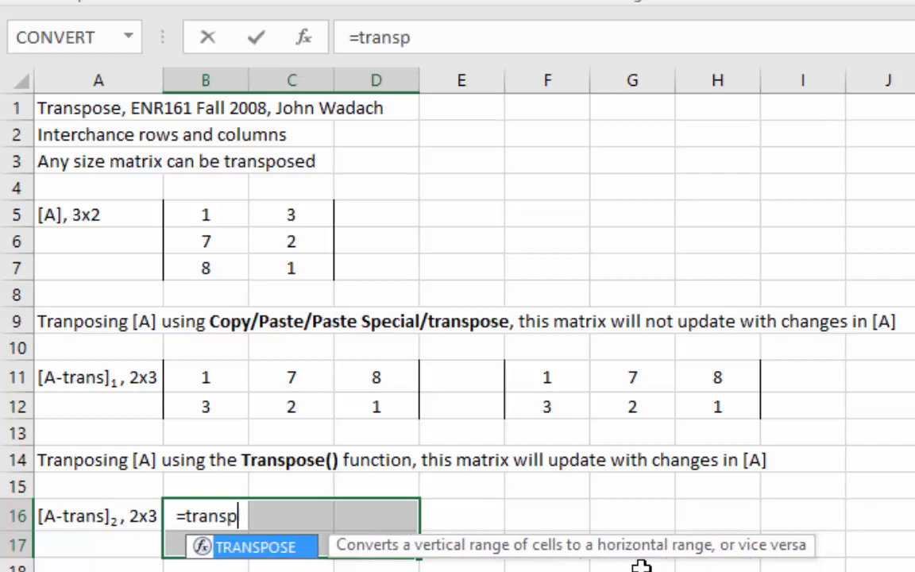
{"action": "type", "text": "ose("}
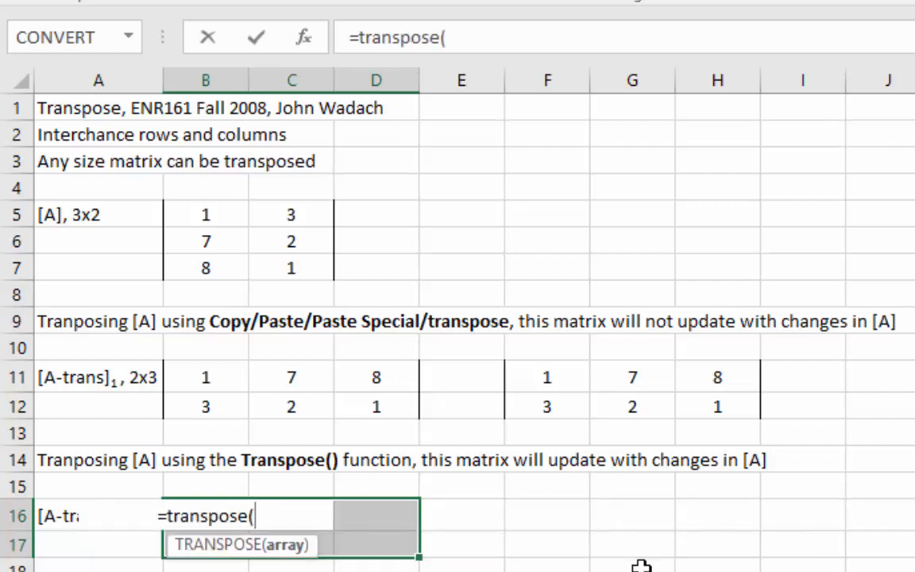
{"action": "type", "text": "A,"}
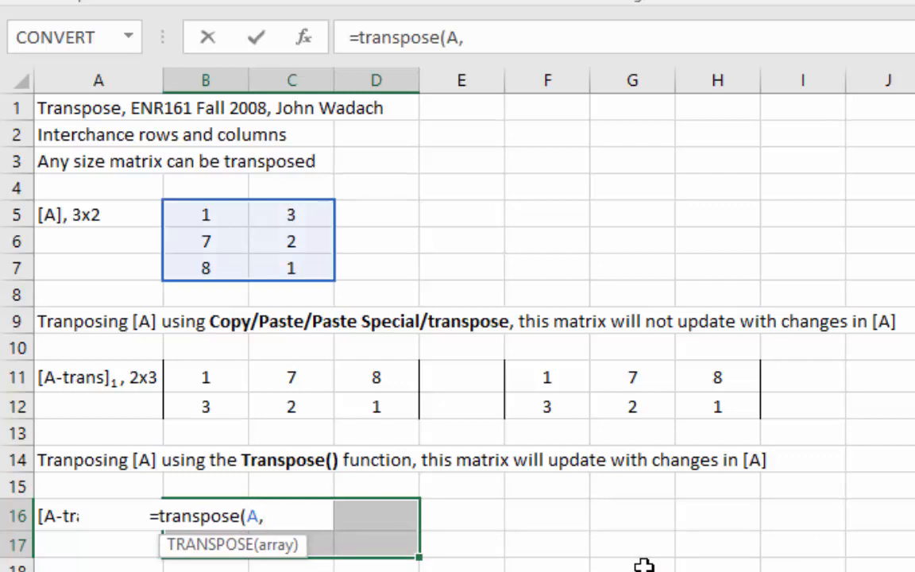
{"action": "key", "text": "BackSpace"}
{"action": "type", "text": ")"}
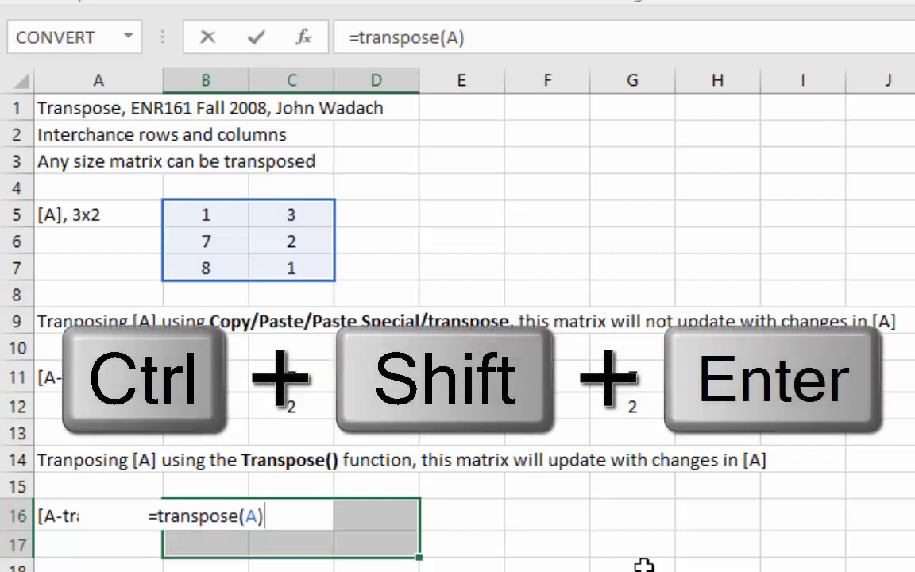
{"action": "key", "text": "ctrl+shift+Return"}
{"action": "left_click", "coordinate": [643, 570]}
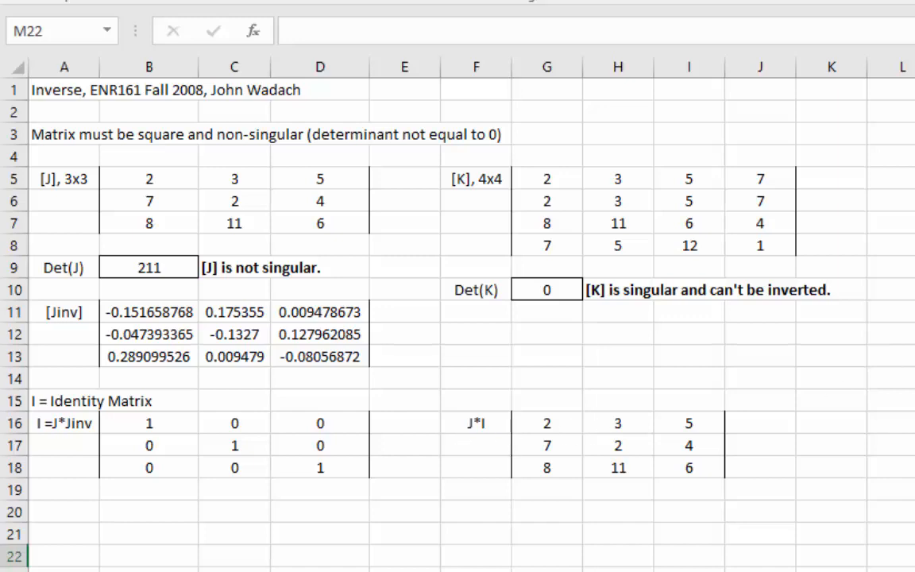
Step: On the Inverse sheet, enter 5 in M5 and the formula =1/5 in N5
{"action": "left_click", "coordinate": [913, 178]}
{"action": "left_click", "coordinate": [913, 290]}
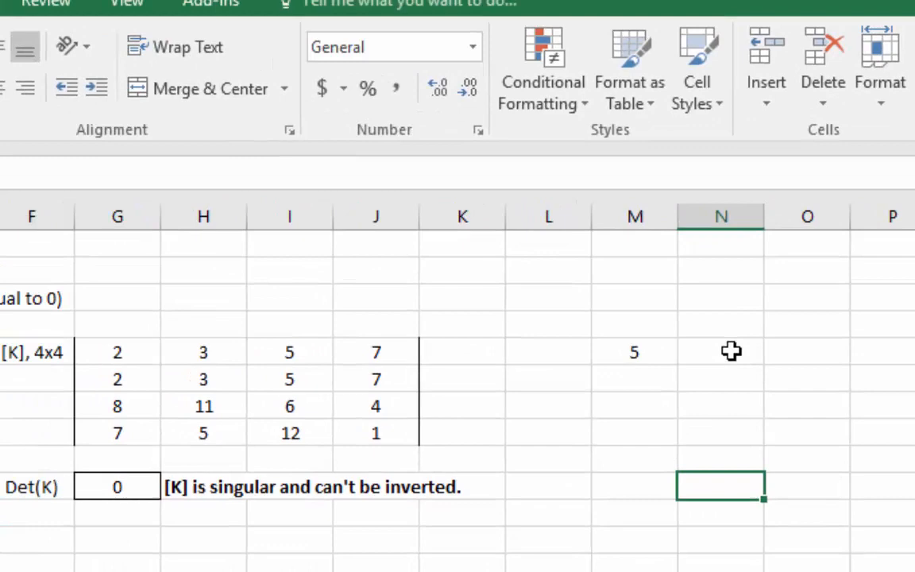
{"action": "left_click", "coordinate": [693, 314]}
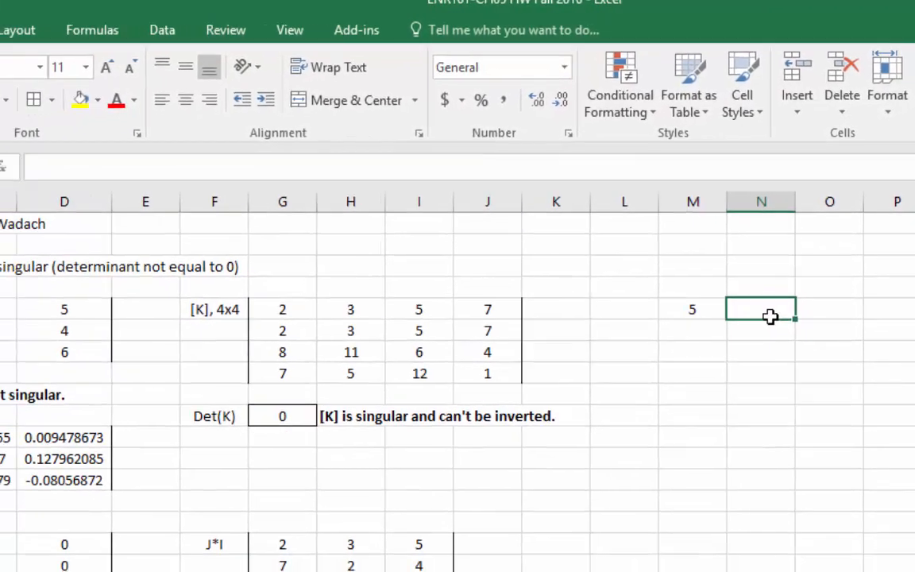
{"action": "type", "text": "=1/5"}
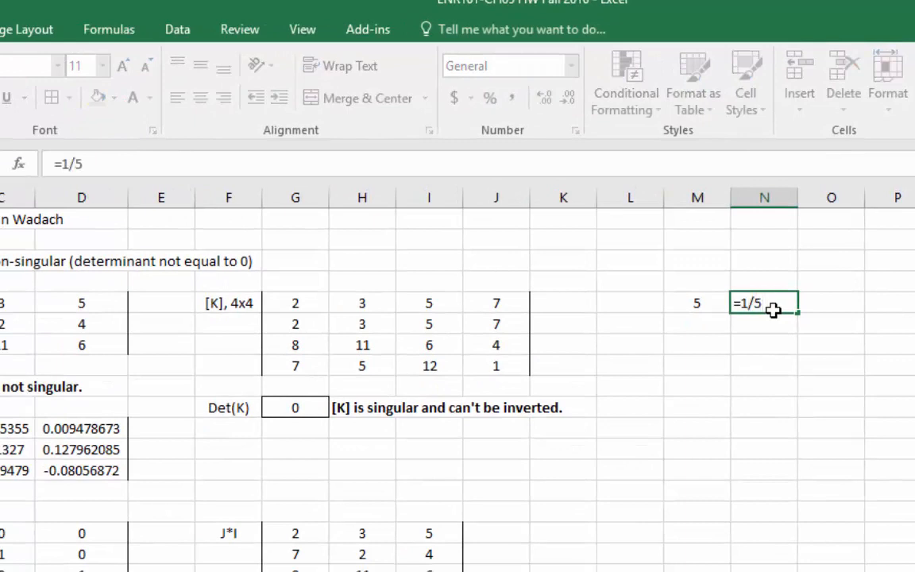
{"action": "key", "text": "Return"}
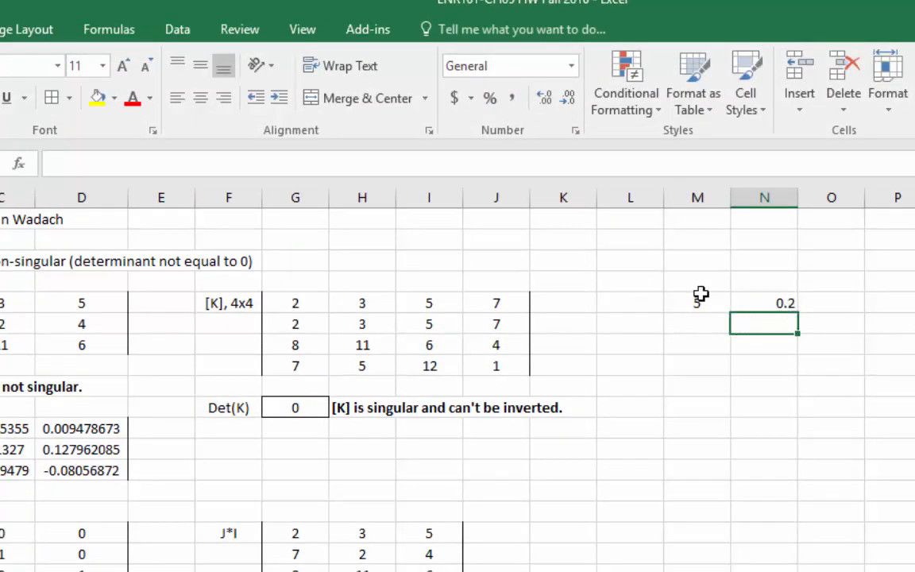
Step: Try entering 1/5 in N5 as a plain value without changing the cell's General number format
{"action": "left_click", "coordinate": [775, 302]}
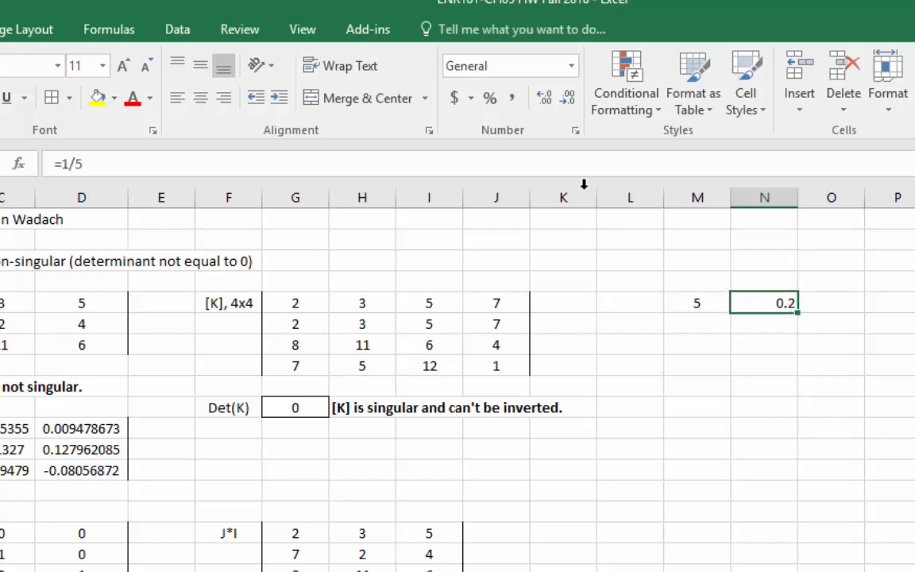
{"action": "left_click", "coordinate": [571, 65]}
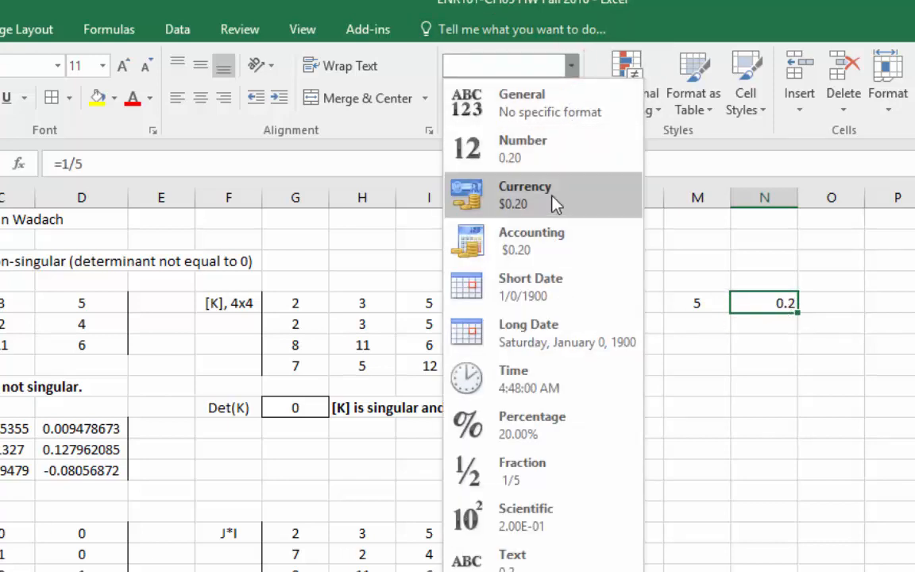
{"action": "left_click", "coordinate": [775, 296]}
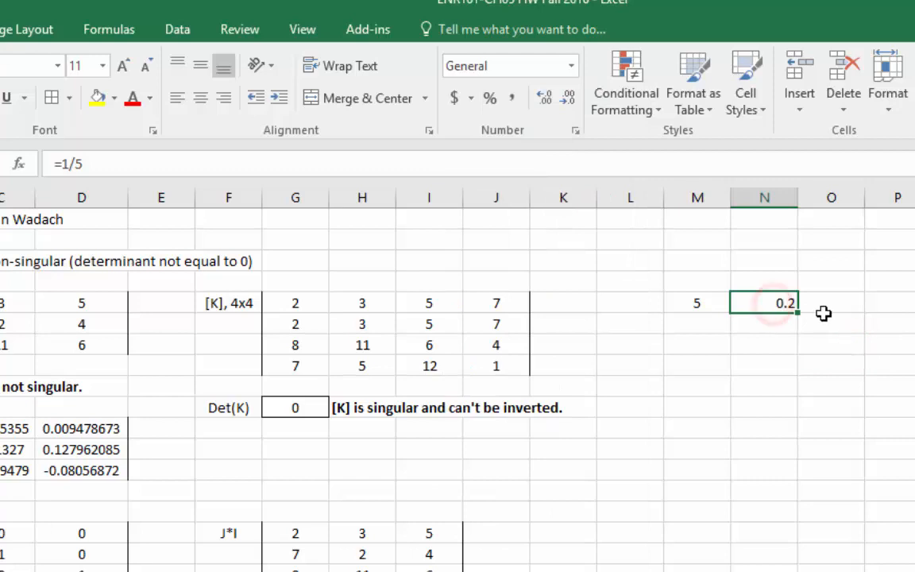
{"action": "type", "text": "1/5"}
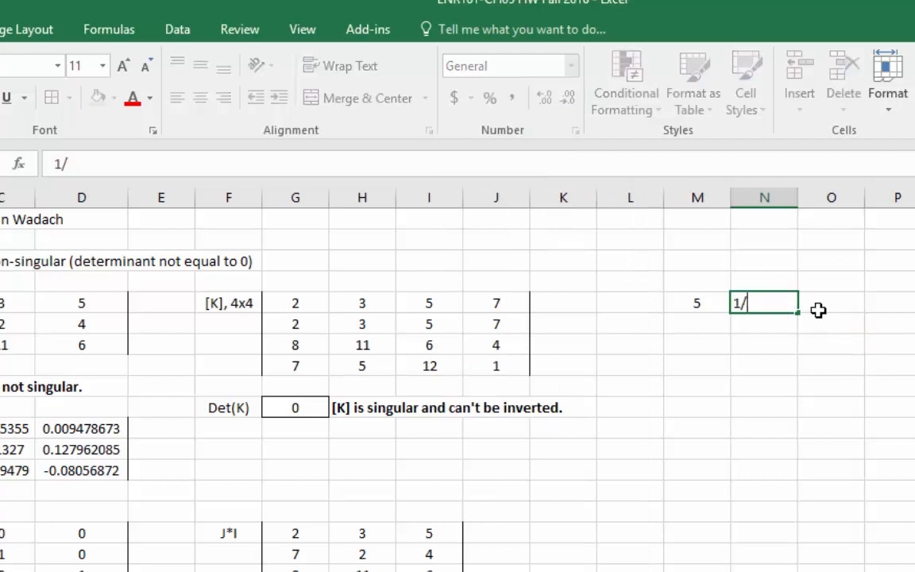
{"action": "left_click", "coordinate": [859, 401]}
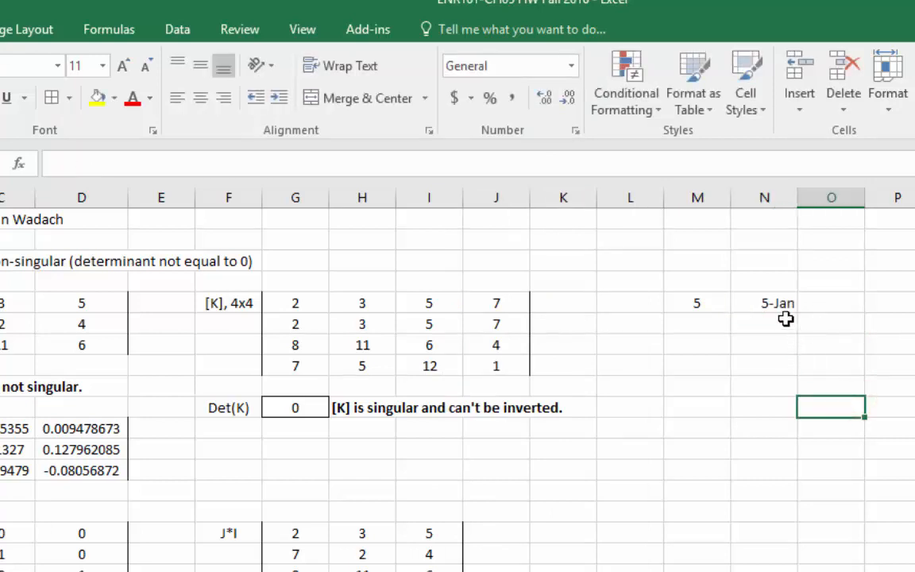
Step: Format N5 as a Fraction with the type Up to one digit (1/4)
{"action": "left_click", "coordinate": [778, 304]}
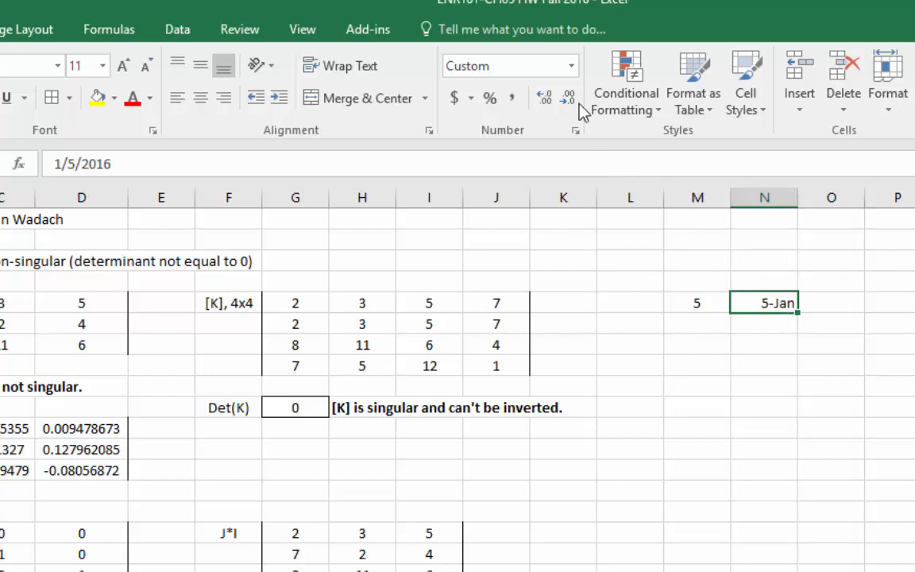
{"action": "left_click", "coordinate": [572, 66]}
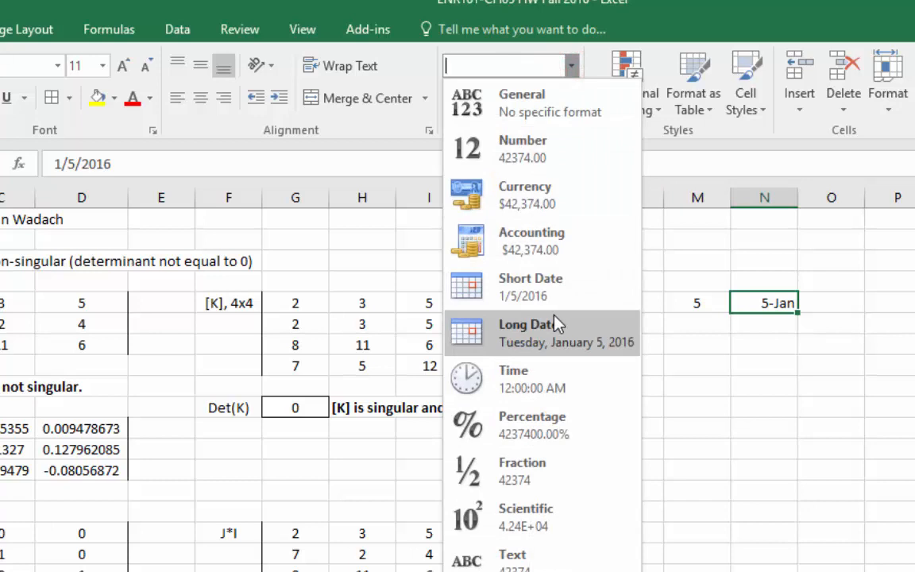
{"action": "left_click", "coordinate": [530, 481]}
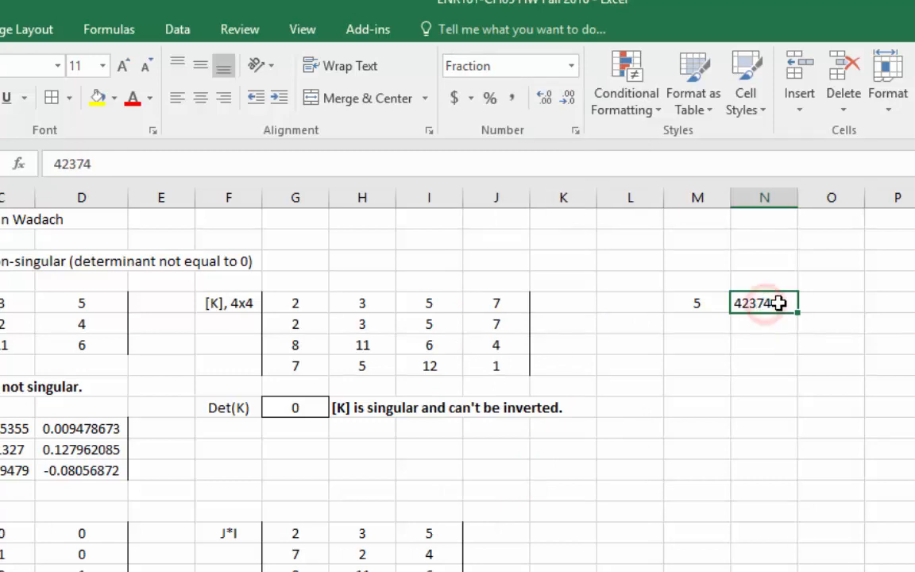
{"action": "left_click", "coordinate": [572, 70]}
{"action": "left_click", "coordinate": [572, 69]}
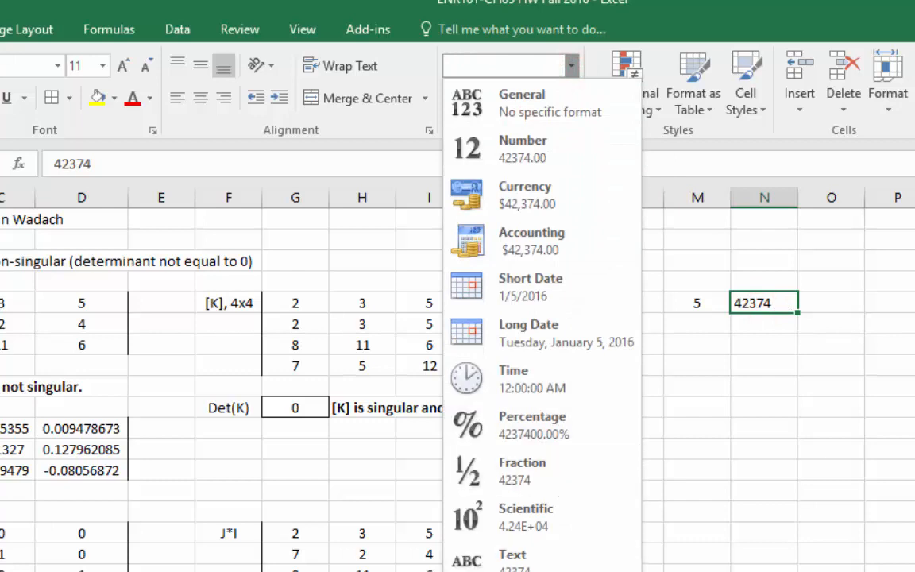
{"action": "left_click", "coordinate": [562, 570]}
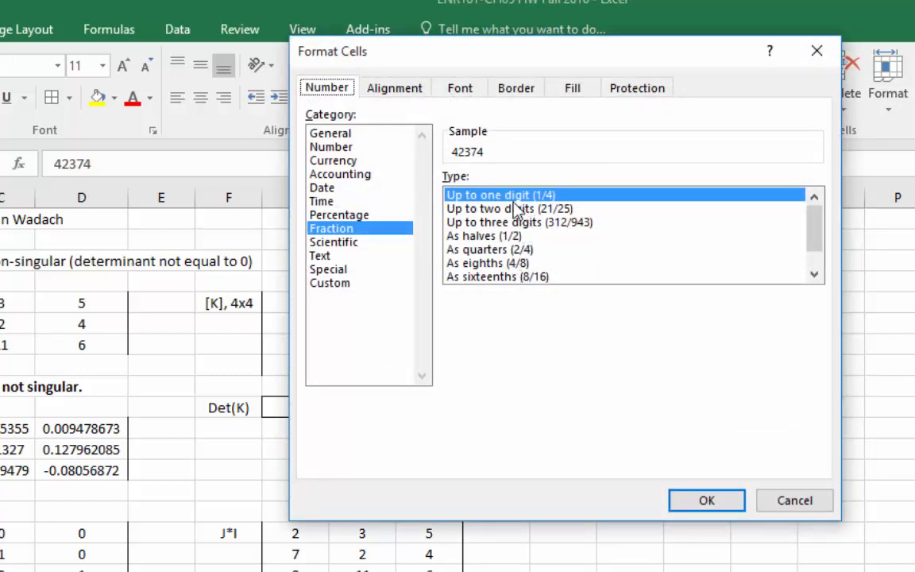
{"action": "left_click", "coordinate": [489, 196]}
{"action": "left_click", "coordinate": [707, 498]}
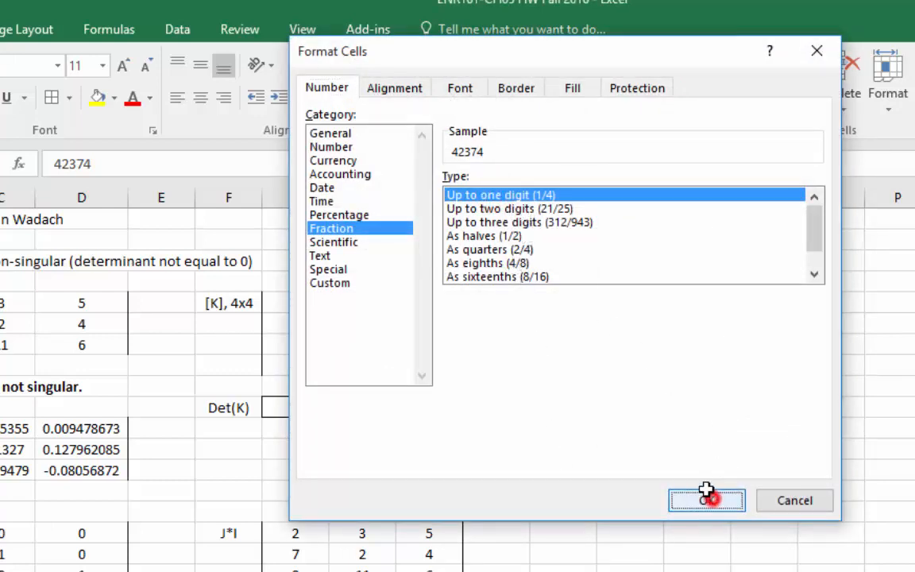
{"action": "left_click", "coordinate": [779, 306]}
{"action": "left_click", "coordinate": [789, 363]}
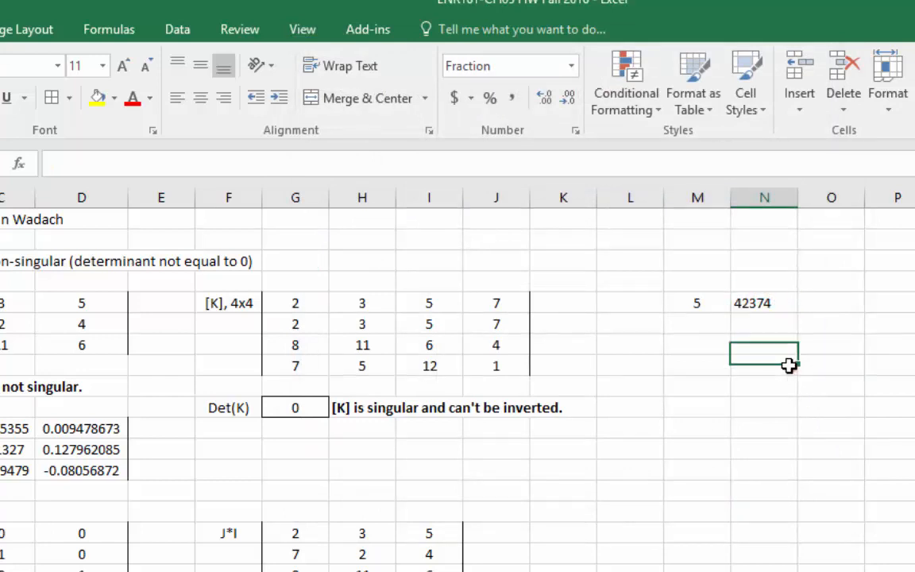
Step: Enter 1/5 in the fraction-formatted cell N5 and check its stored value
{"action": "left_click", "coordinate": [763, 307]}
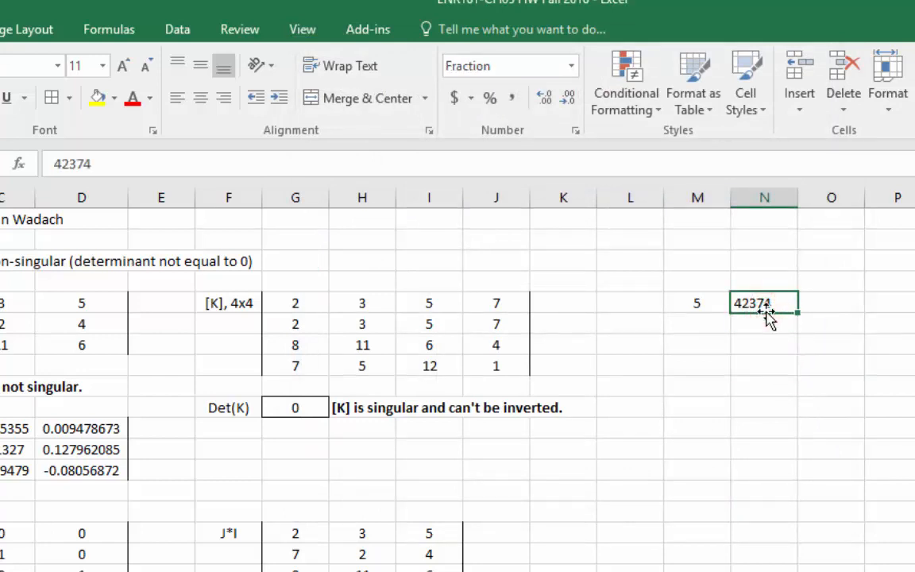
{"action": "type", "text": "1/5"}
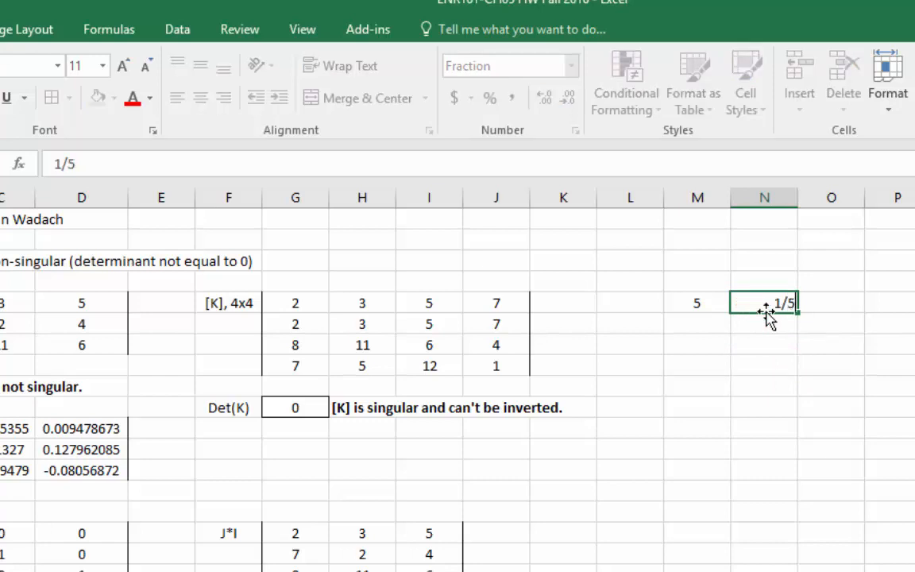
{"action": "key", "text": "Return"}
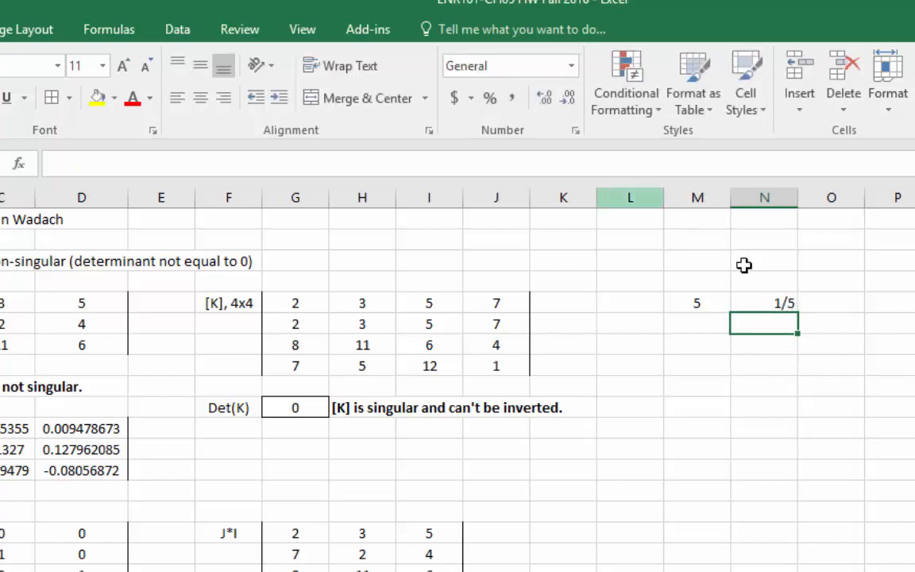
{"action": "left_click", "coordinate": [813, 364]}
{"action": "left_click", "coordinate": [769, 307]}
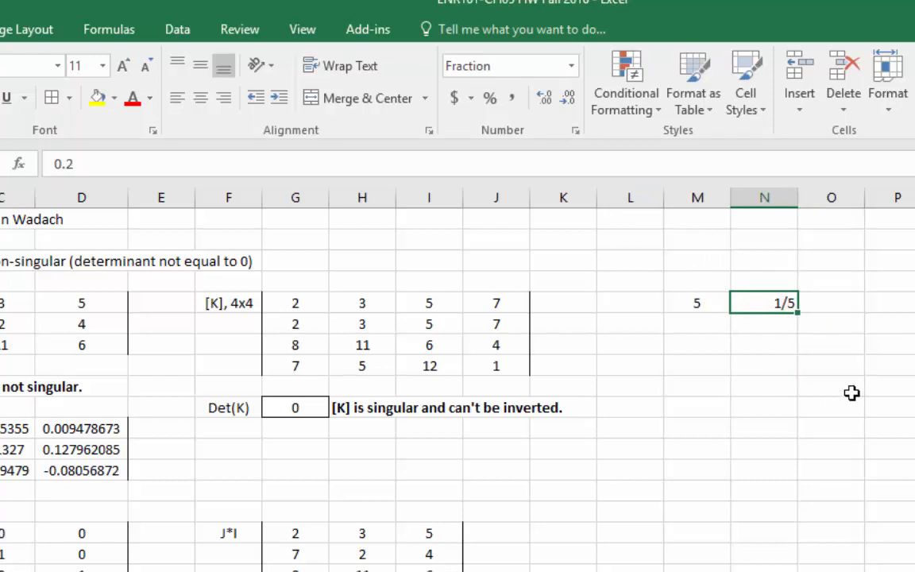
Step: Enter the formula =M5*N5 in O5 to multiply the number by its inverse
{"action": "left_click", "coordinate": [848, 303]}
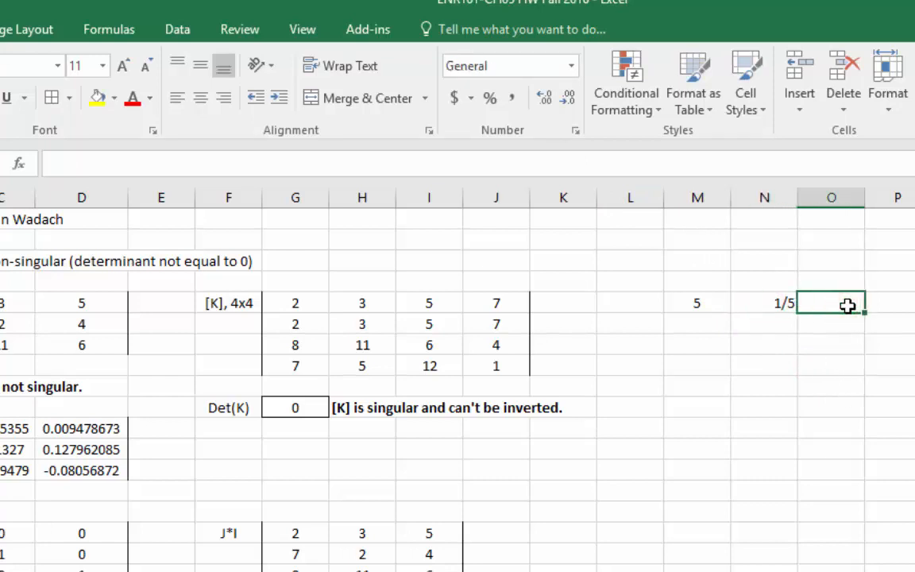
{"action": "type", "text": "="}
{"action": "left_click", "coordinate": [696, 304]}
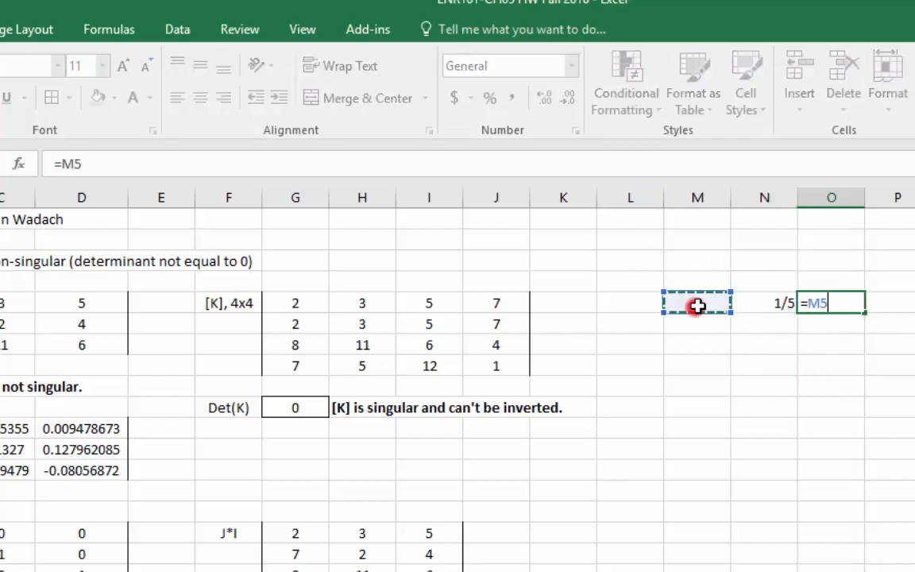
{"action": "type", "text": "*"}
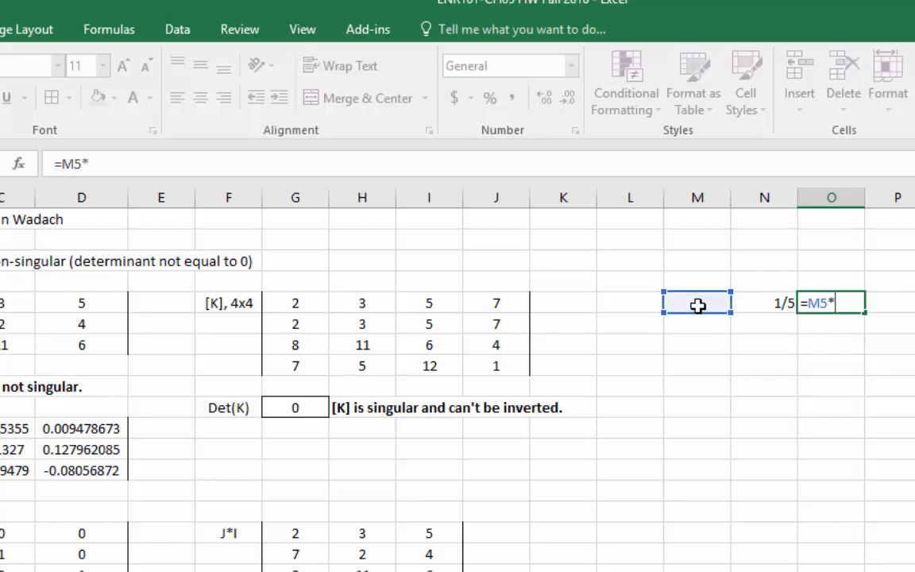
{"action": "left_click", "coordinate": [782, 304]}
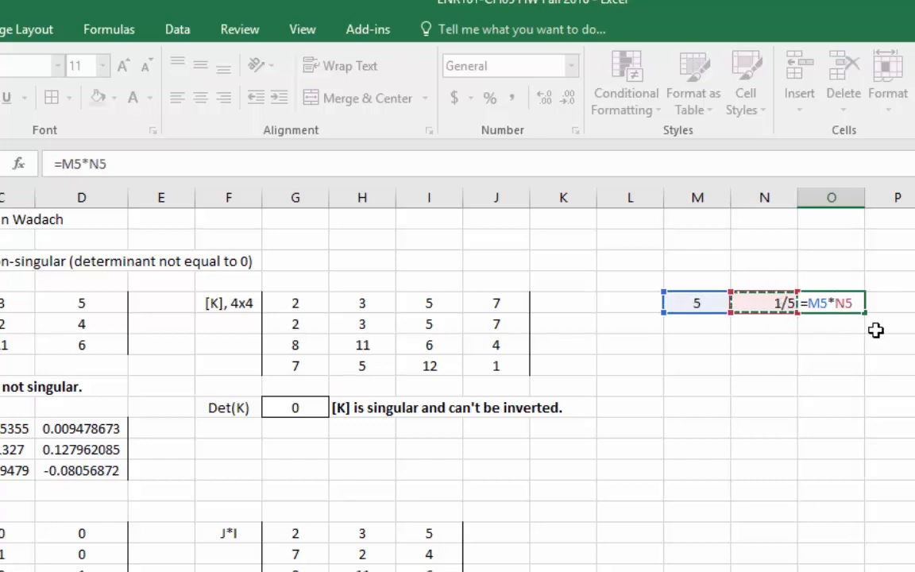
{"action": "key", "text": "Return"}
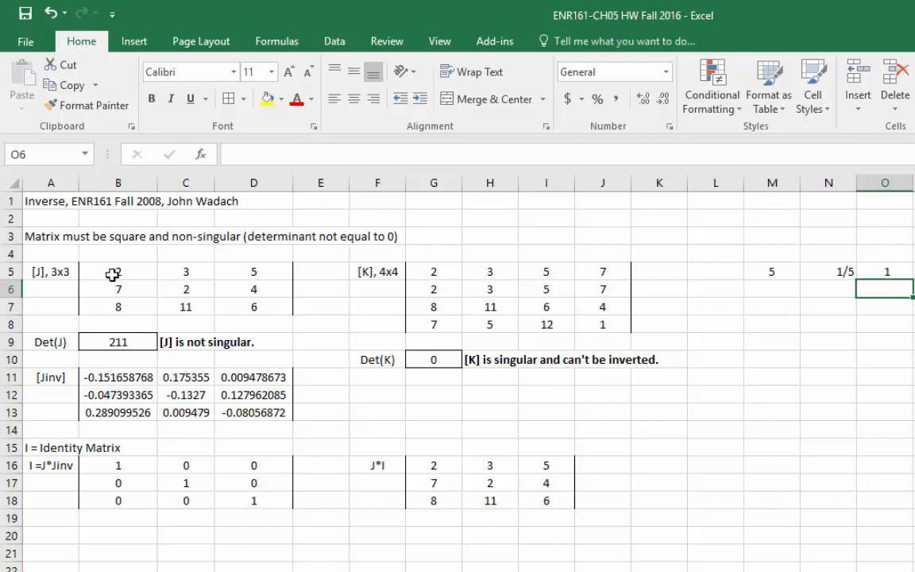
Step: Compare the scalar inverse example in M5:O5 with the square matrices [J] in B5:D7 and [K] in G5:J8
{"action": "left_click_drag", "start_coordinate": [112, 274], "coordinate": [216, 300]}
{"action": "left_click", "coordinate": [215, 304]}
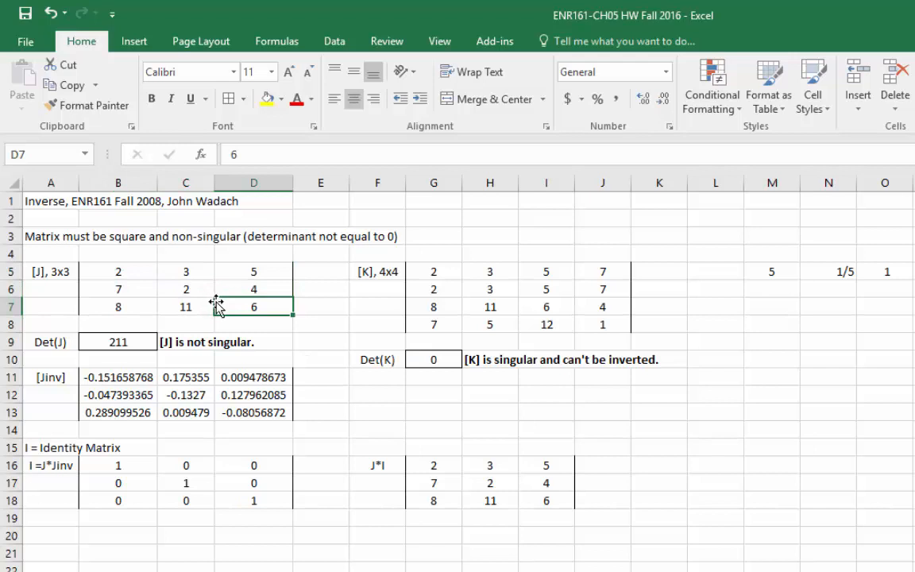
{"action": "left_click", "coordinate": [894, 272]}
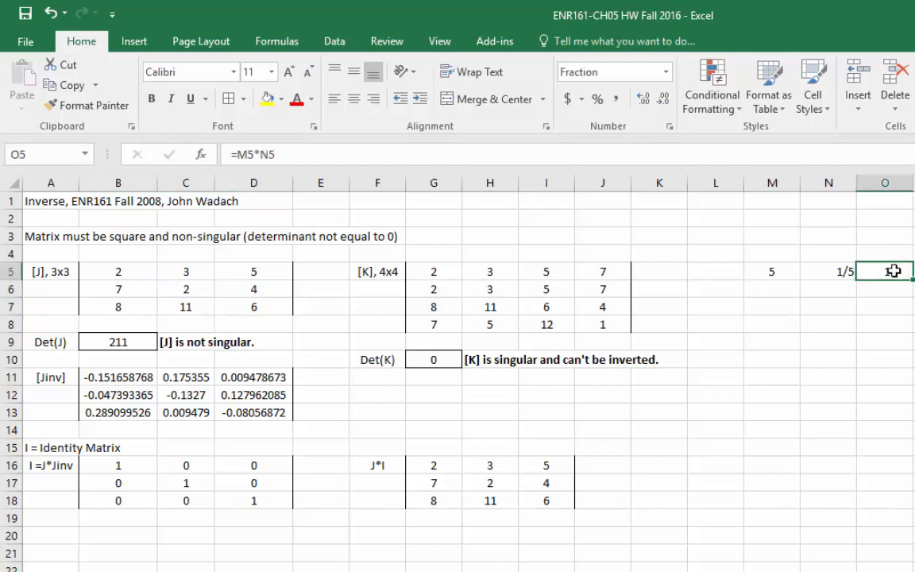
{"action": "left_click", "coordinate": [774, 275]}
{"action": "left_click", "coordinate": [838, 272]}
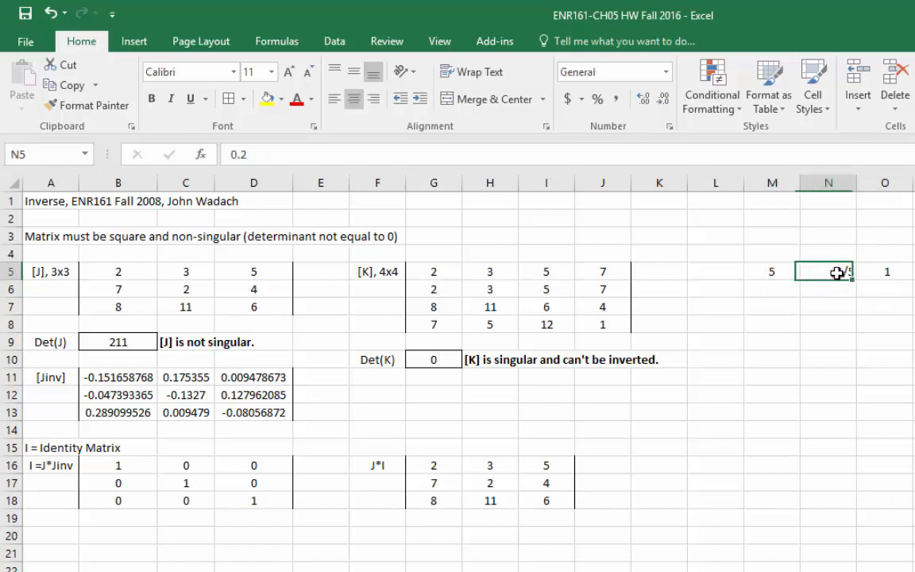
{"action": "left_click", "coordinate": [883, 274]}
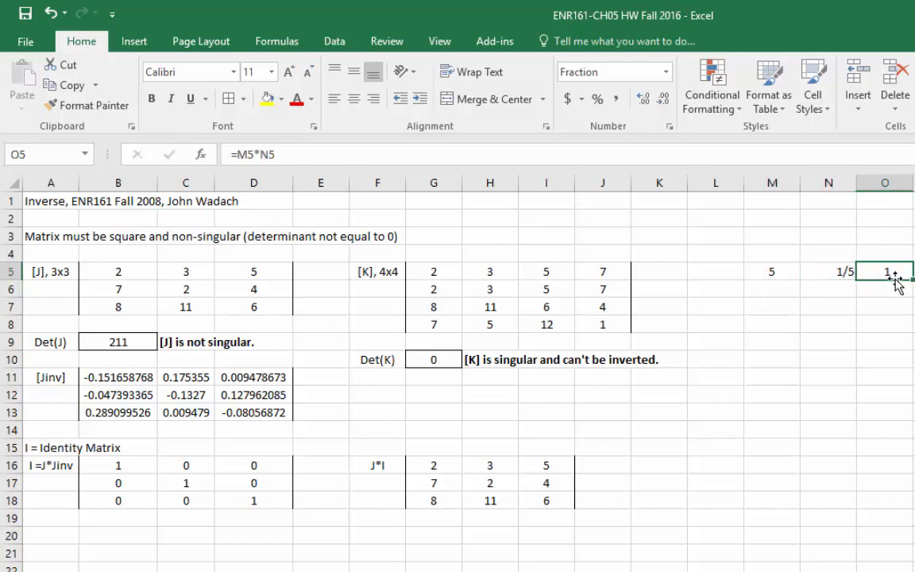
{"action": "left_click", "coordinate": [775, 276]}
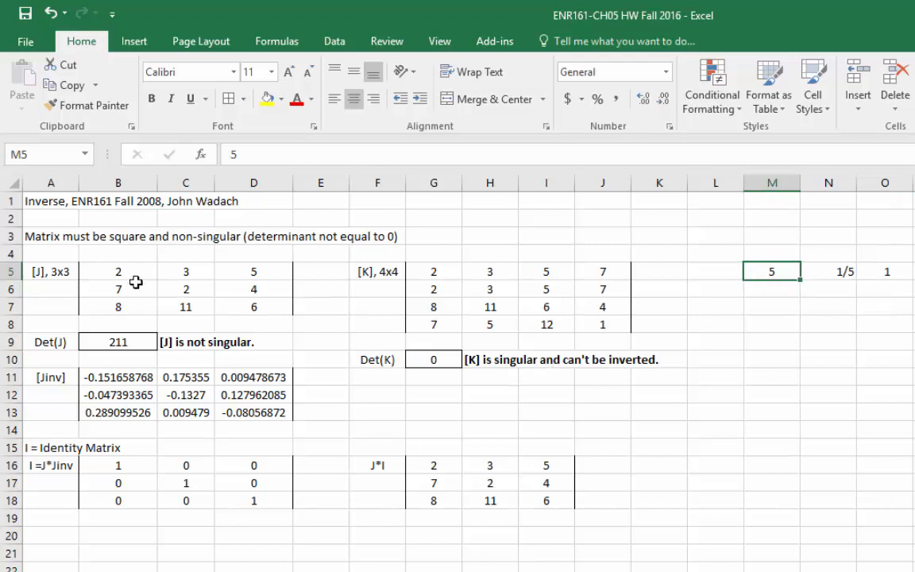
{"action": "left_click_drag", "start_coordinate": [102, 273], "coordinate": [230, 308]}
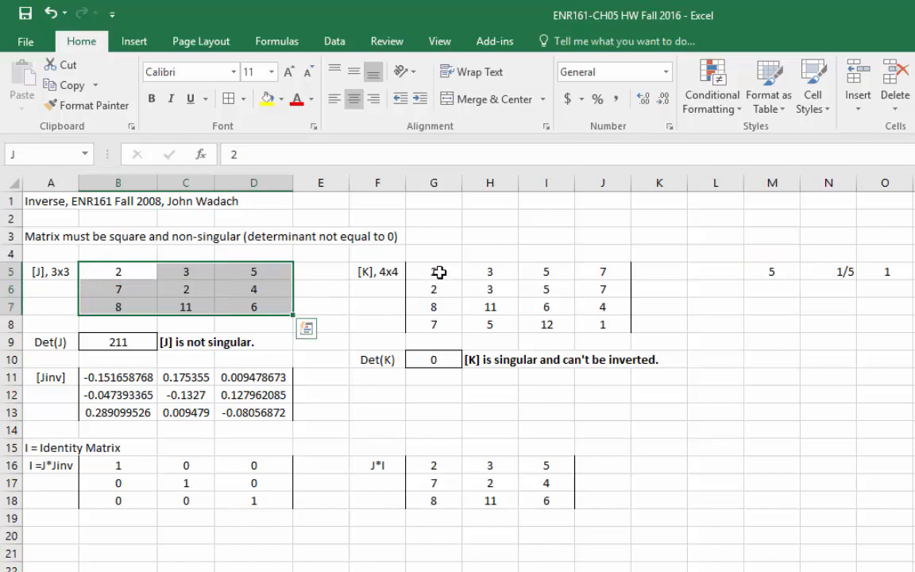
{"action": "left_click_drag", "start_coordinate": [437, 271], "coordinate": [584, 322]}
{"action": "left_click", "coordinate": [342, 303]}
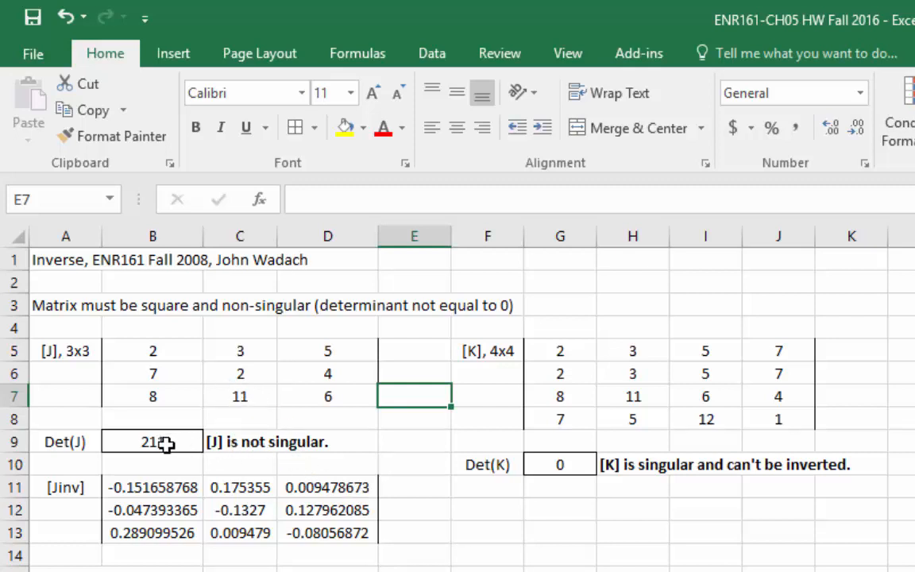
Step: Examine the determinant formulas in G10 and B9 and the matrix ranges they reference
{"action": "left_click", "coordinate": [536, 465]}
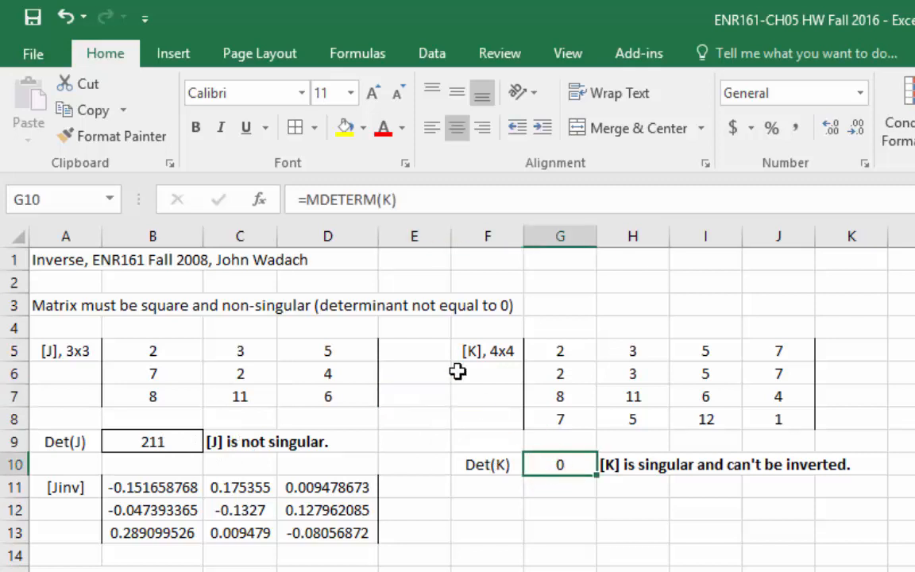
{"action": "left_click", "coordinate": [365, 199]}
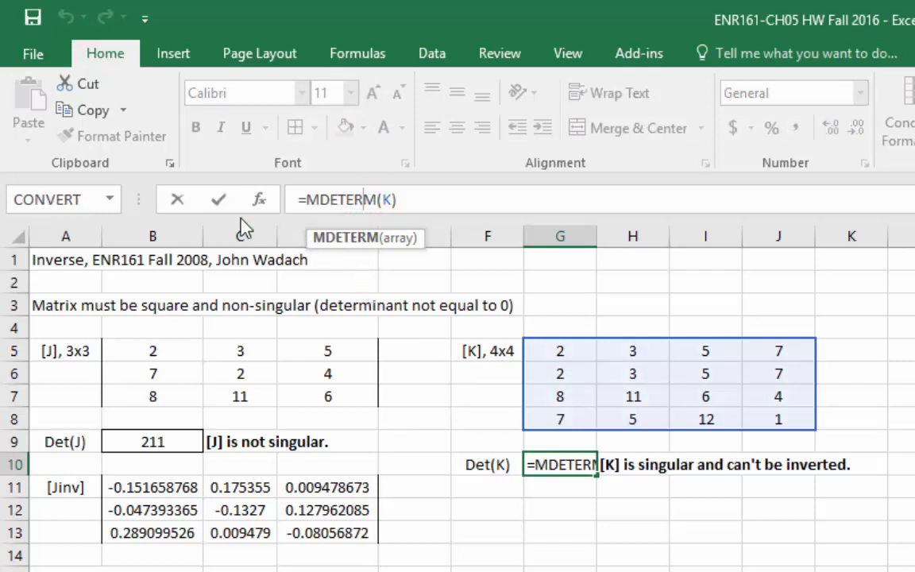
{"action": "left_click", "coordinate": [219, 200]}
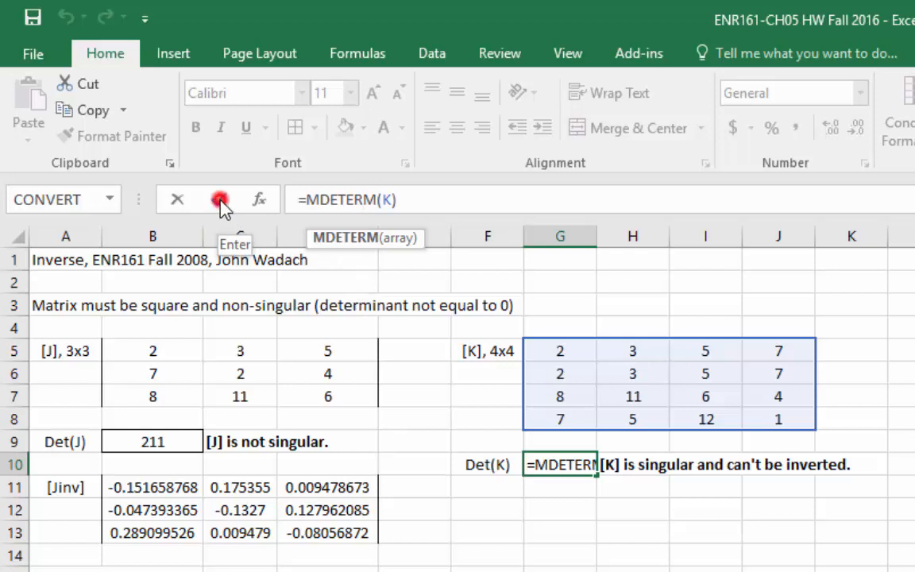
{"action": "left_click", "coordinate": [709, 531]}
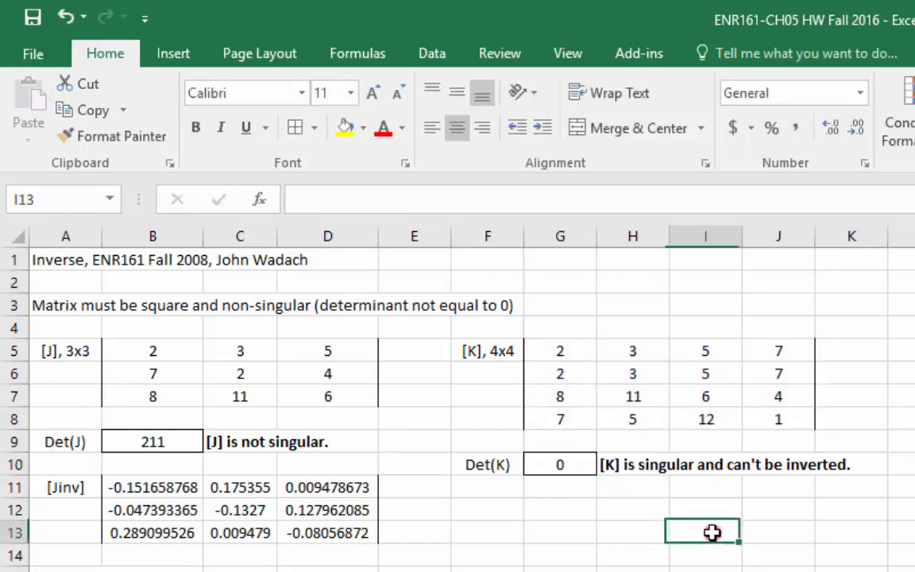
{"action": "left_click", "coordinate": [171, 440]}
{"action": "left_click", "coordinate": [346, 200]}
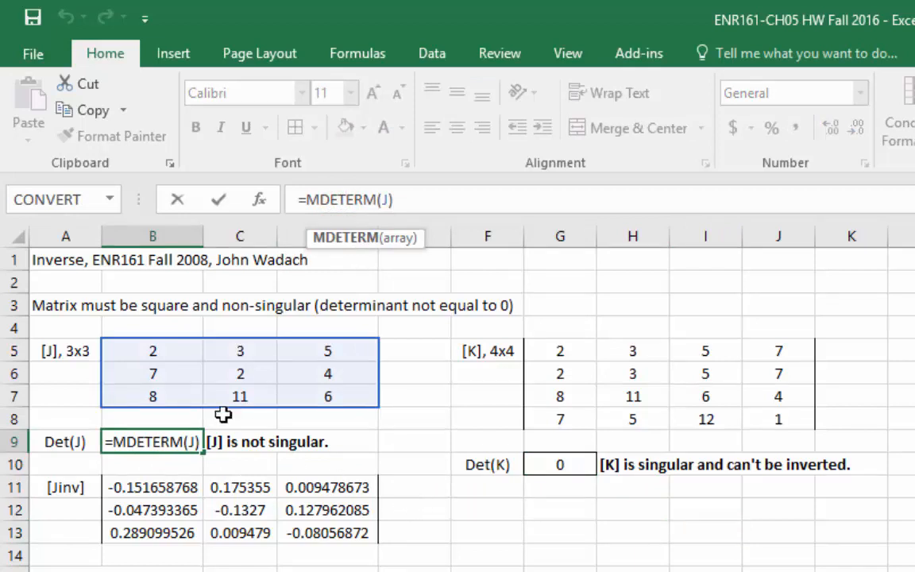
{"action": "left_click", "coordinate": [435, 457]}
{"action": "left_click", "coordinate": [176, 442]}
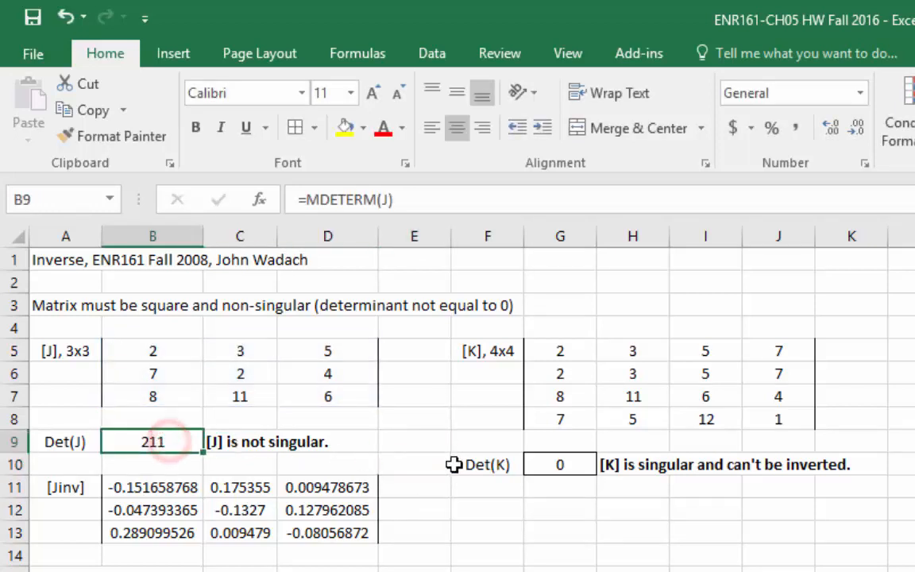
{"action": "left_click", "coordinate": [415, 444]}
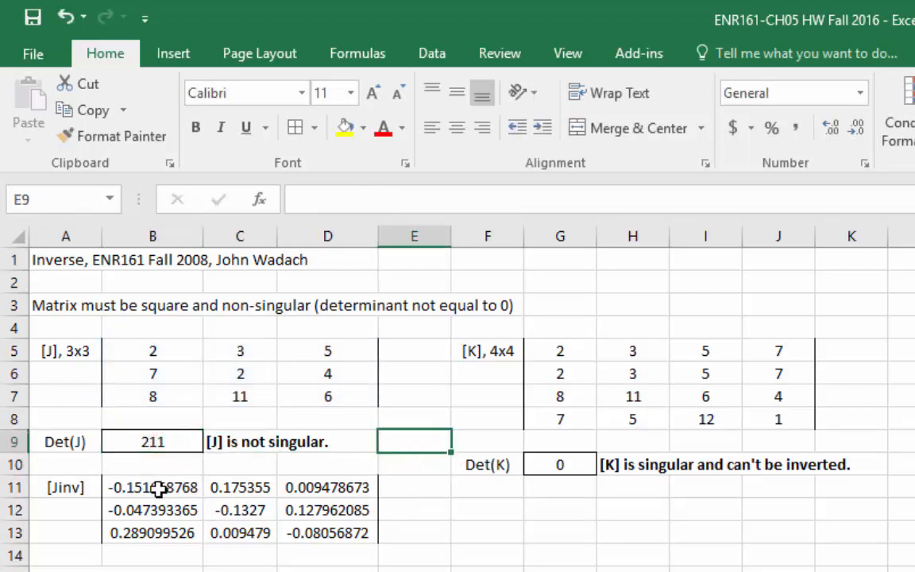
Step: Clear the [Jinv] matrix in B11:D13, the identity matrix in B16:D18 and the J*I matrix in G16:I18
{"action": "left_click_drag", "start_coordinate": [155, 487], "coordinate": [319, 532]}
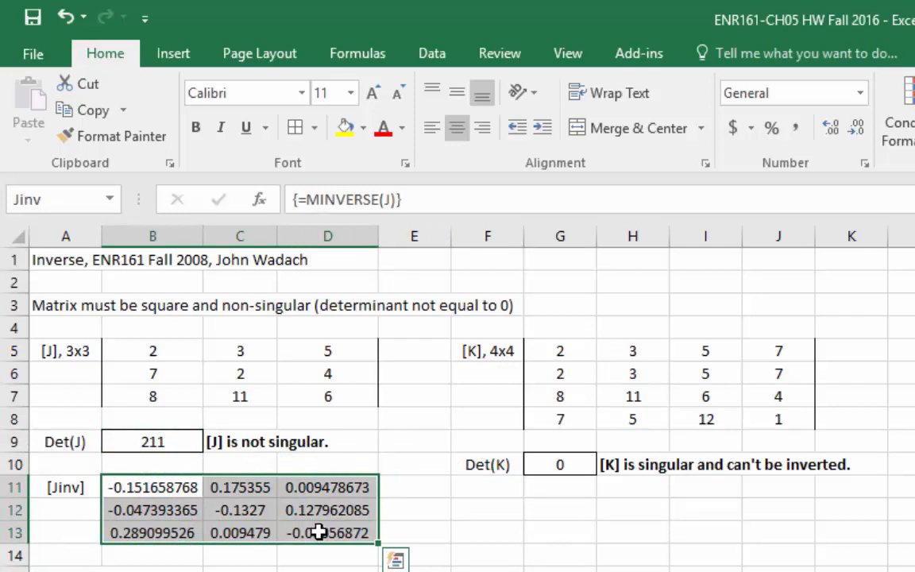
{"action": "key", "text": "Delete"}
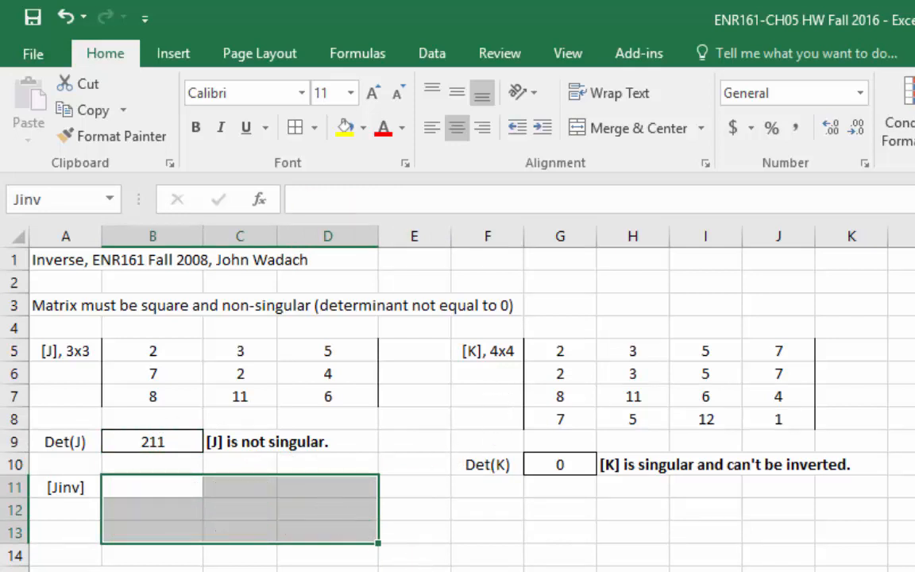
{"action": "left_click_drag", "start_coordinate": [153, 571], "coordinate": [327, 571]}
{"action": "key", "text": "Delete"}
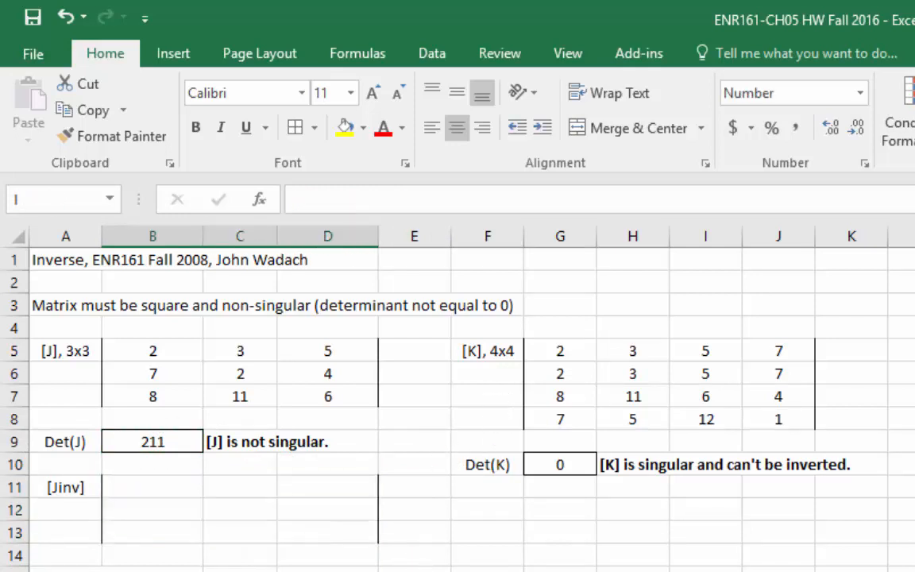
{"action": "left_click_drag", "start_coordinate": [560, 571], "coordinate": [706, 571]}
{"action": "key", "text": "Delete"}
{"action": "left_click", "coordinate": [852, 571]}
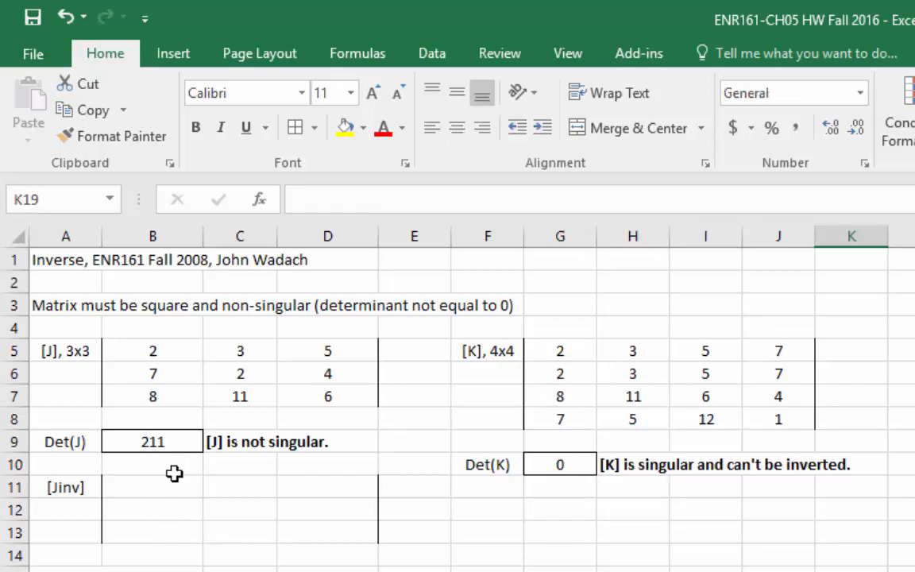
Step: Begin a formula across the 3x3 range B11:D13 reserved for [Jinv]
{"action": "left_click", "coordinate": [143, 484]}
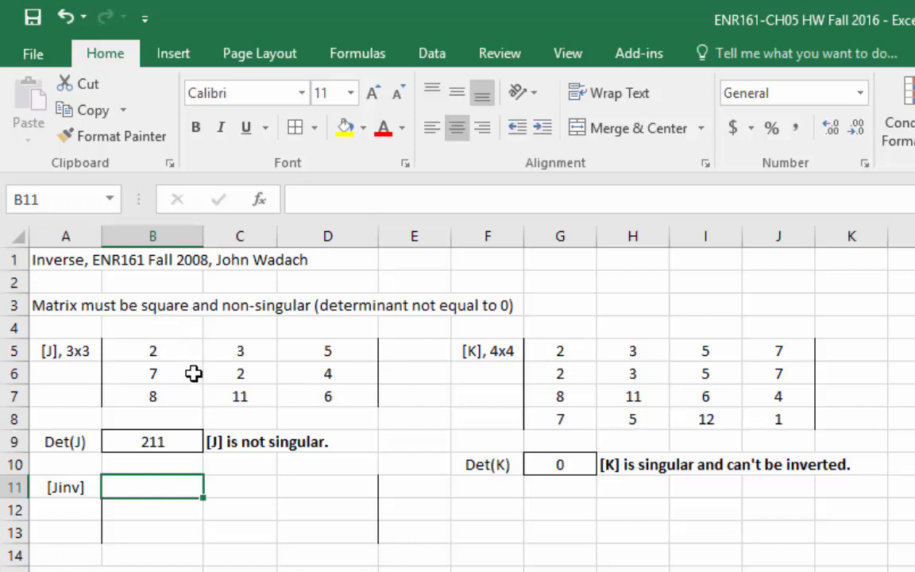
{"action": "left_click_drag", "start_coordinate": [153, 492], "coordinate": [331, 541]}
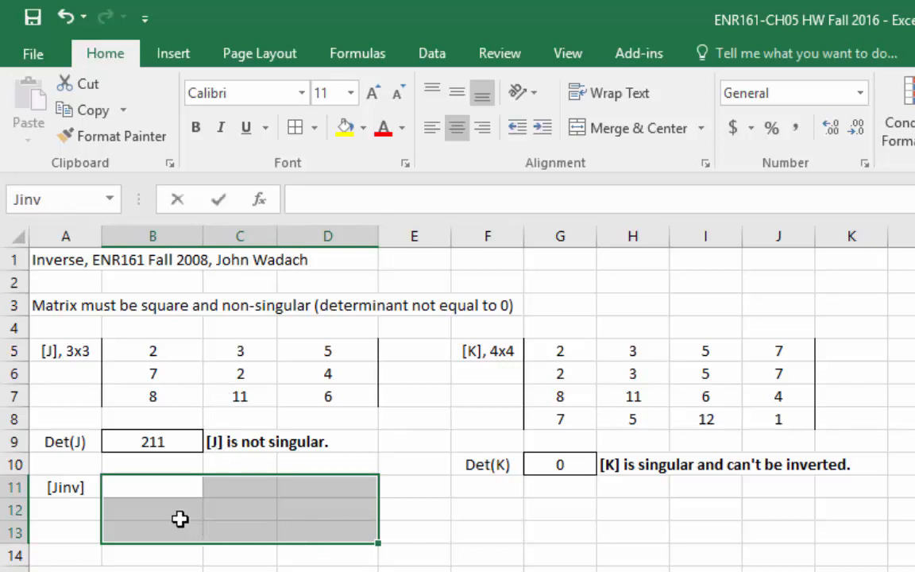
{"action": "type", "text": "="}
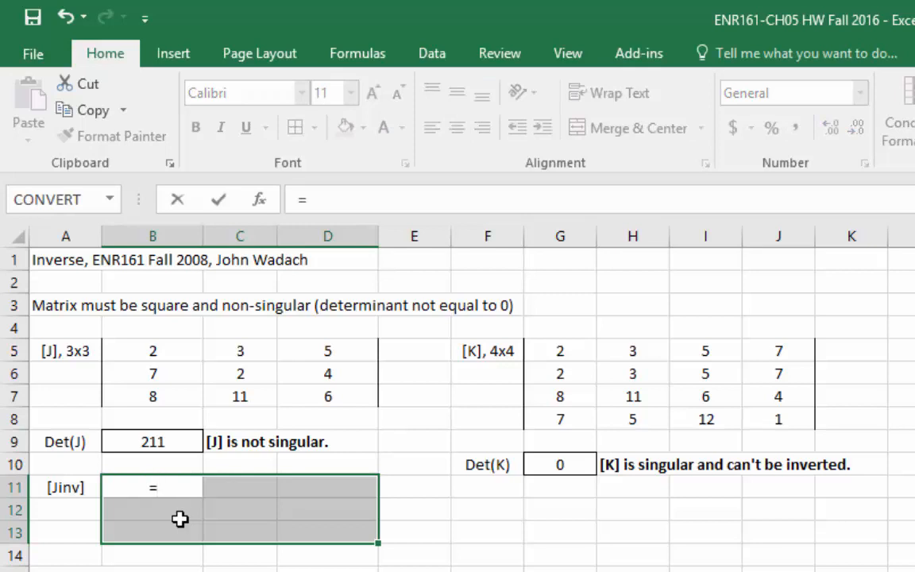
{"action": "type", "text": "mi"}
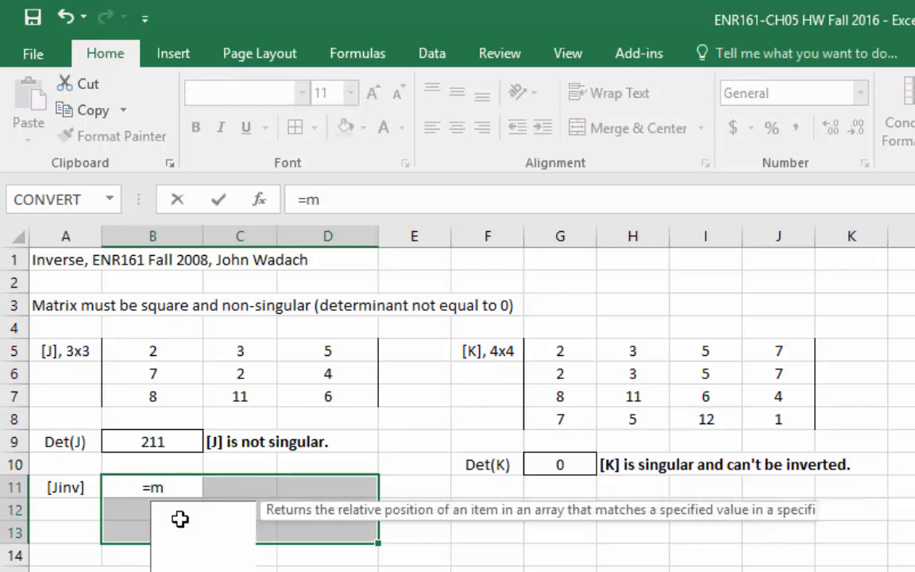
{"action": "key", "text": "BackSpace"}
{"action": "key", "text": "BackSpace"}
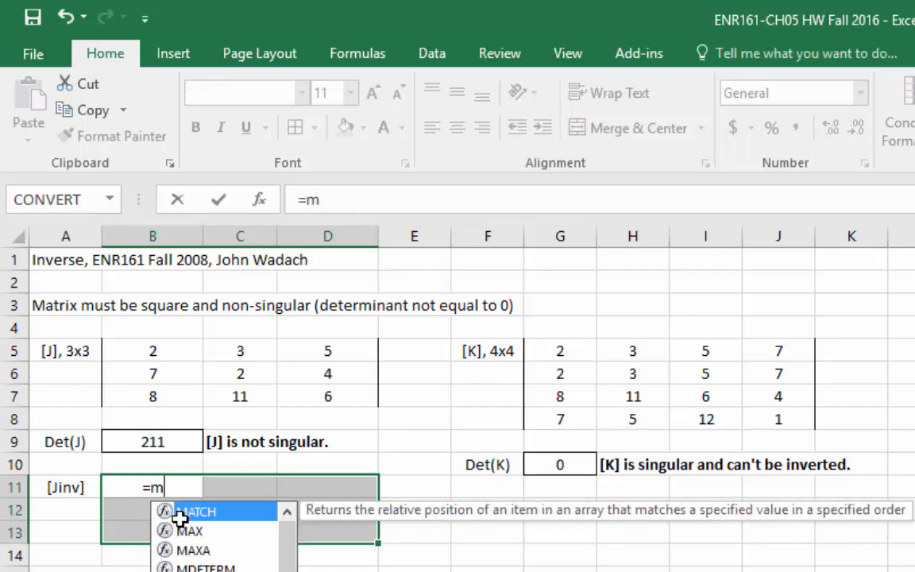
{"action": "type", "text": "in"}
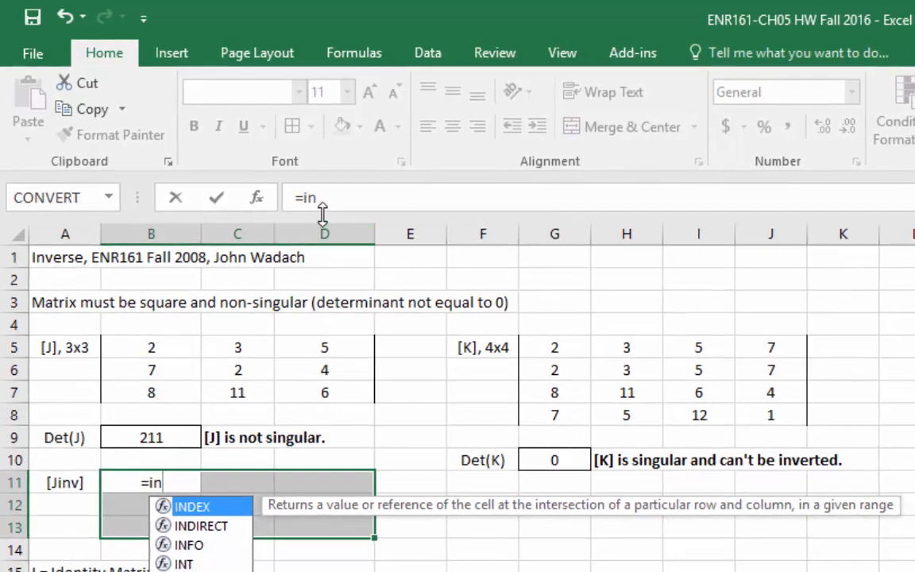
{"action": "left_click_drag", "start_coordinate": [319, 199], "coordinate": [296, 201]}
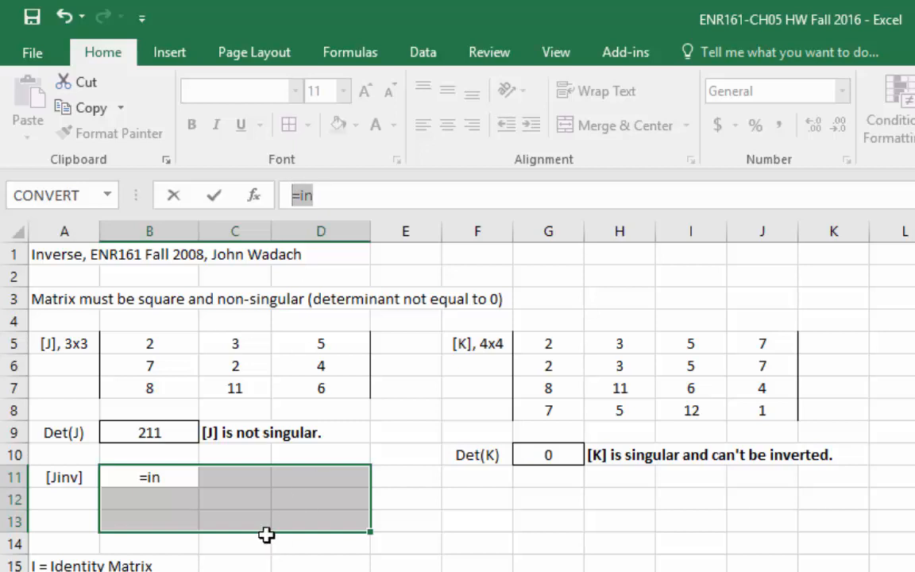
{"action": "left_click", "coordinate": [266, 535]}
Step: Complete the formula as =MINVERSE(J) and enter it as an array formula in B11:D13
{"action": "double_click", "coordinate": [306, 195]}
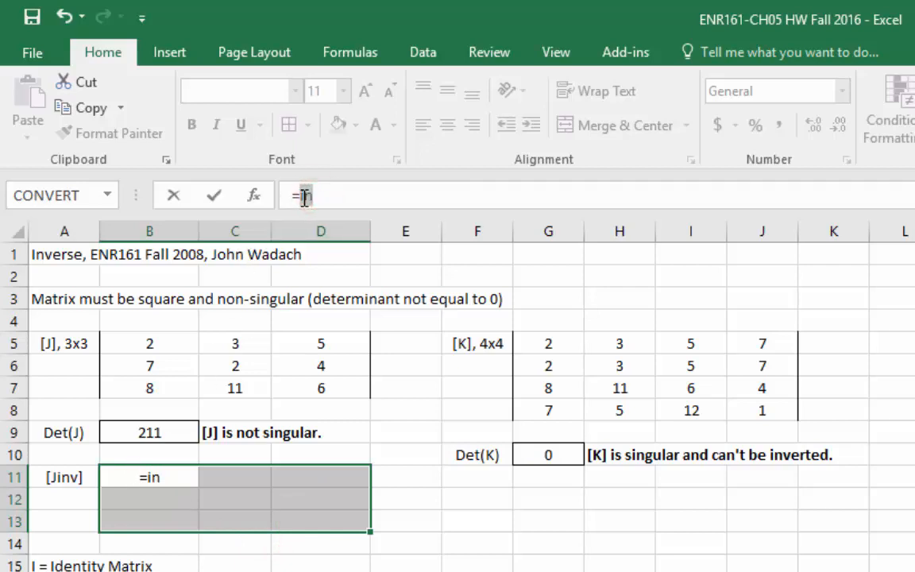
{"action": "type", "text": "m"}
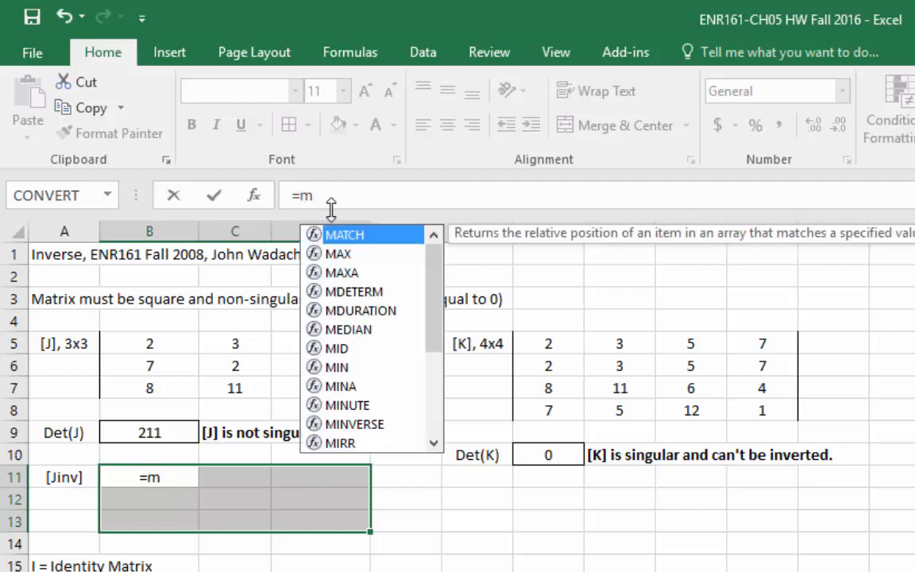
{"action": "type", "text": "in"}
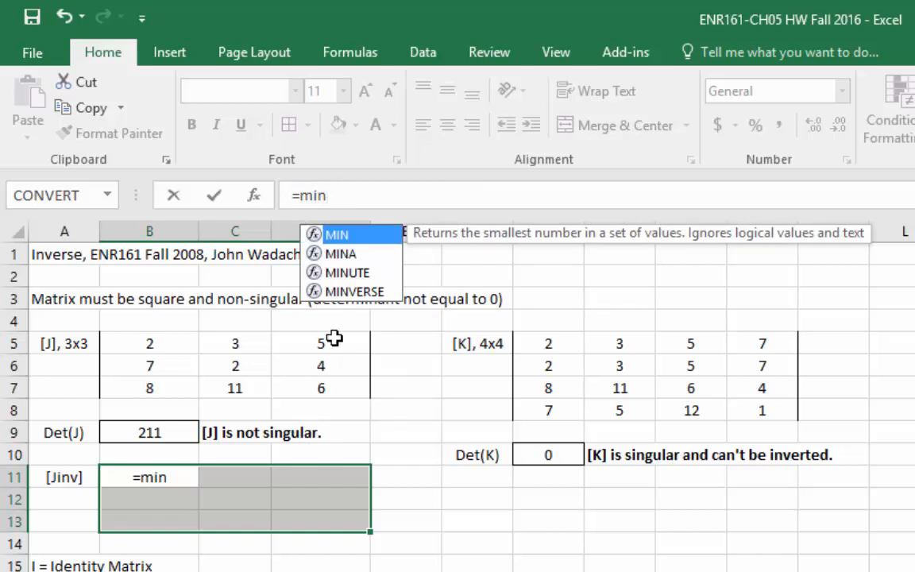
{"action": "left_click", "coordinate": [348, 292]}
{"action": "left_click", "coordinate": [348, 293]}
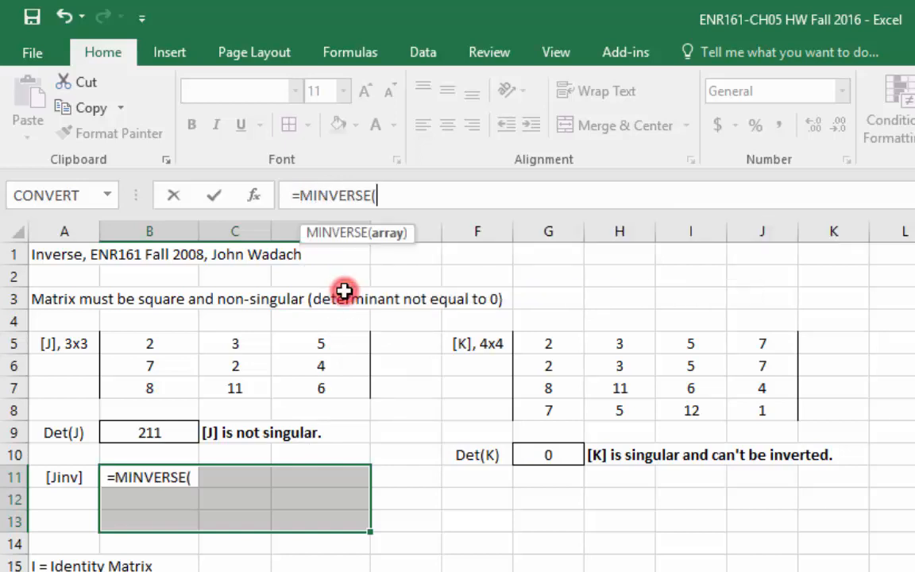
{"action": "left_click", "coordinate": [378, 195]}
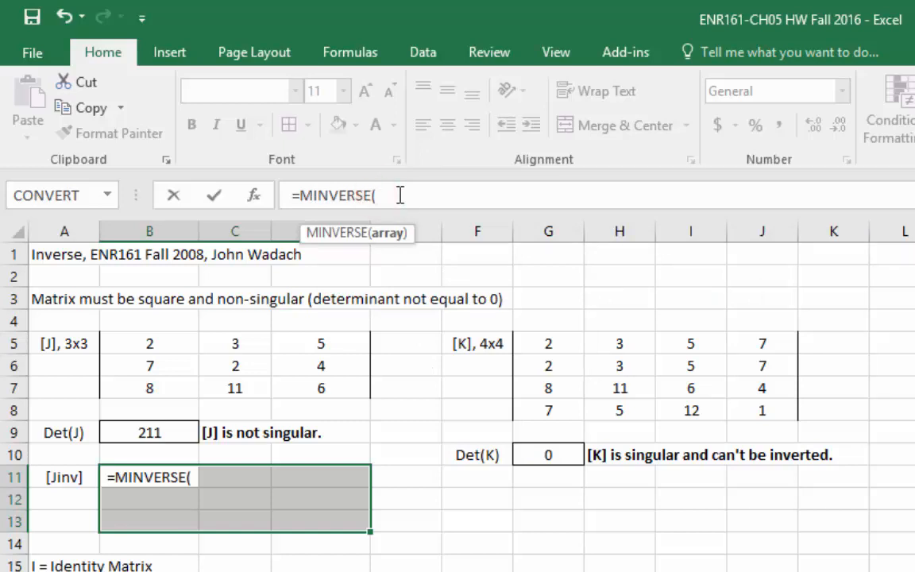
{"action": "type", "text": "J)"}
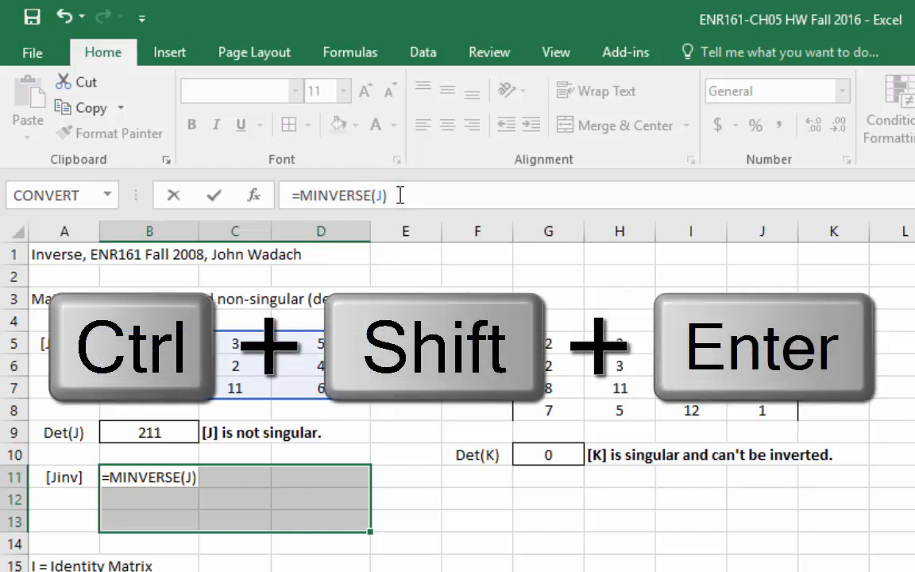
{"action": "key", "text": "ctrl+shift+Return"}
{"action": "left_click", "coordinate": [484, 496]}
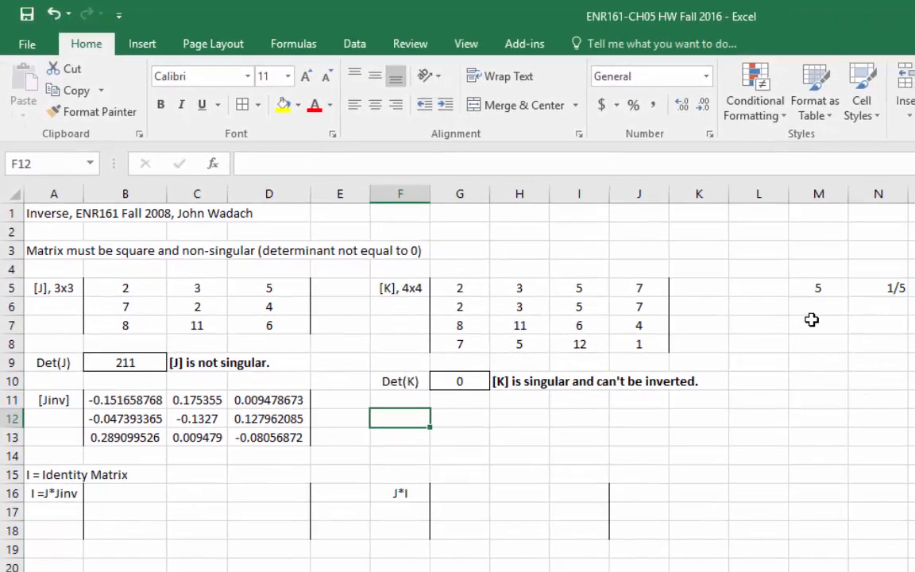
Step: Compare the scalar inverse example in M5:O5 with matrix [J] in B5:D7 and its inverse in B11:D13
{"action": "left_click_drag", "start_coordinate": [753, 265], "coordinate": [846, 267]}
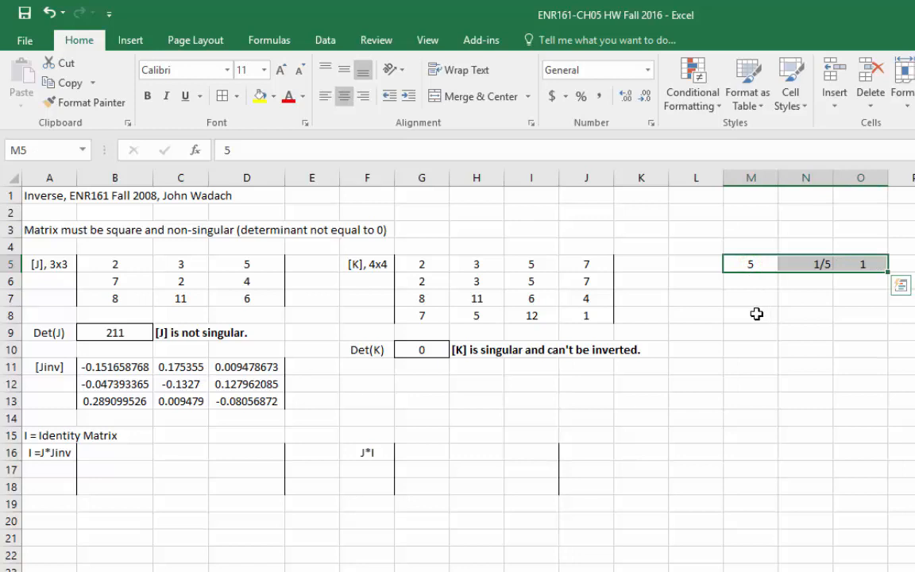
{"action": "left_click", "coordinate": [753, 264]}
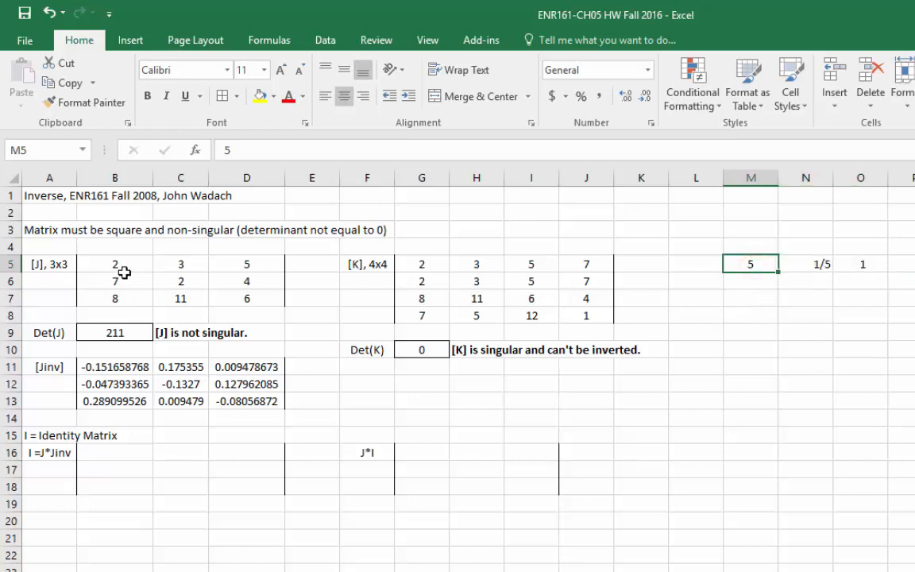
{"action": "left_click_drag", "start_coordinate": [117, 266], "coordinate": [228, 296]}
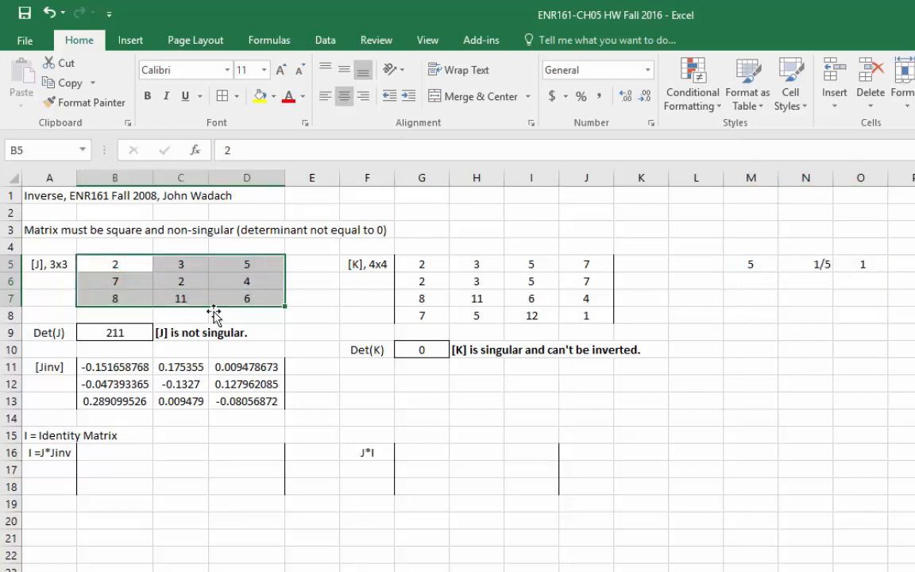
{"action": "left_click_drag", "start_coordinate": [116, 368], "coordinate": [224, 402]}
Step: Multiply [J] by its inverse in B16:D18 with the array formula =MMULT(J,Jinv)
{"action": "left_click", "coordinate": [107, 453]}
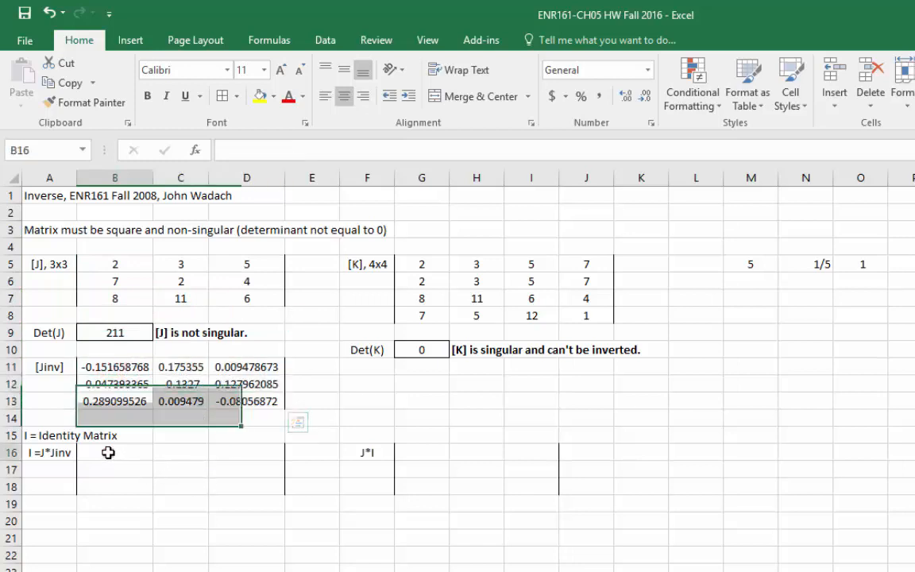
{"action": "left_click_drag", "start_coordinate": [126, 452], "coordinate": [227, 496]}
{"action": "type", "text": "=m"}
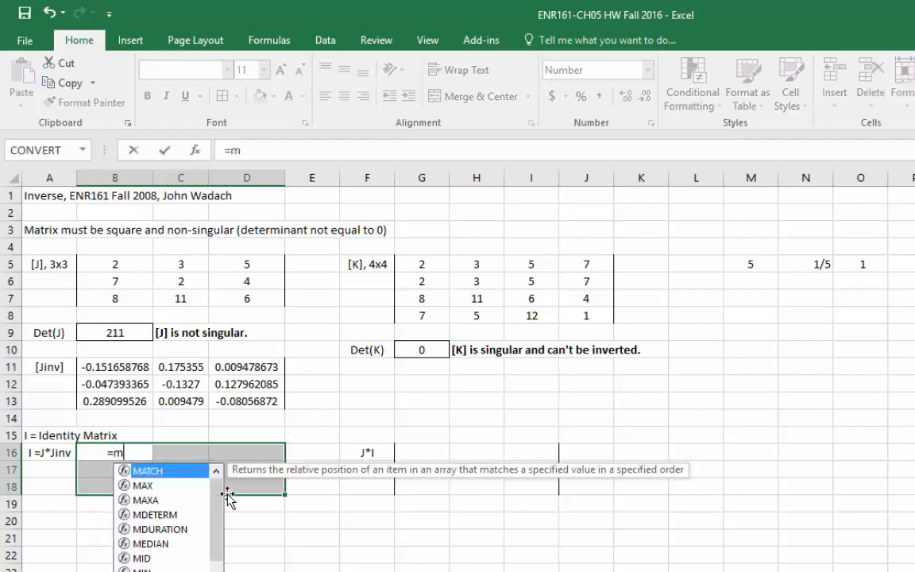
{"action": "type", "text": "mult("}
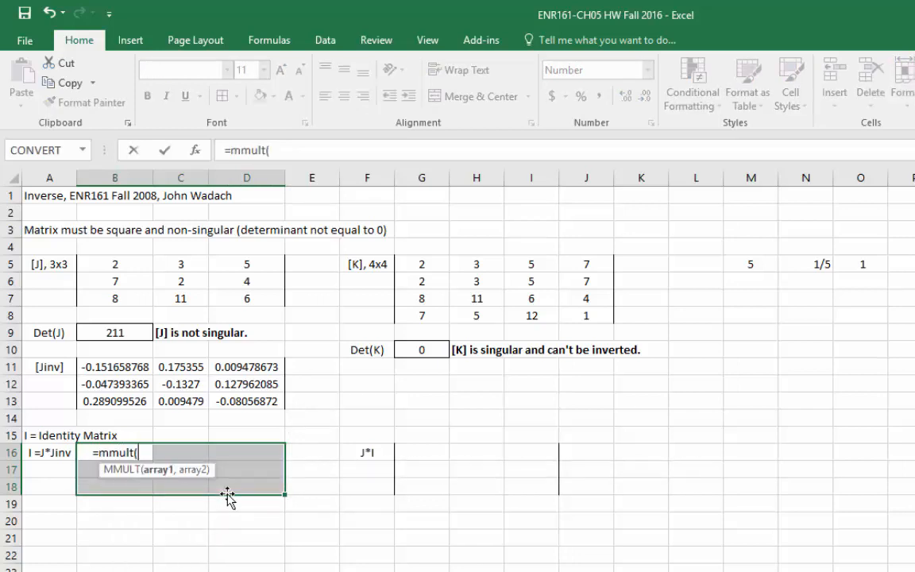
{"action": "type", "text": "J,"}
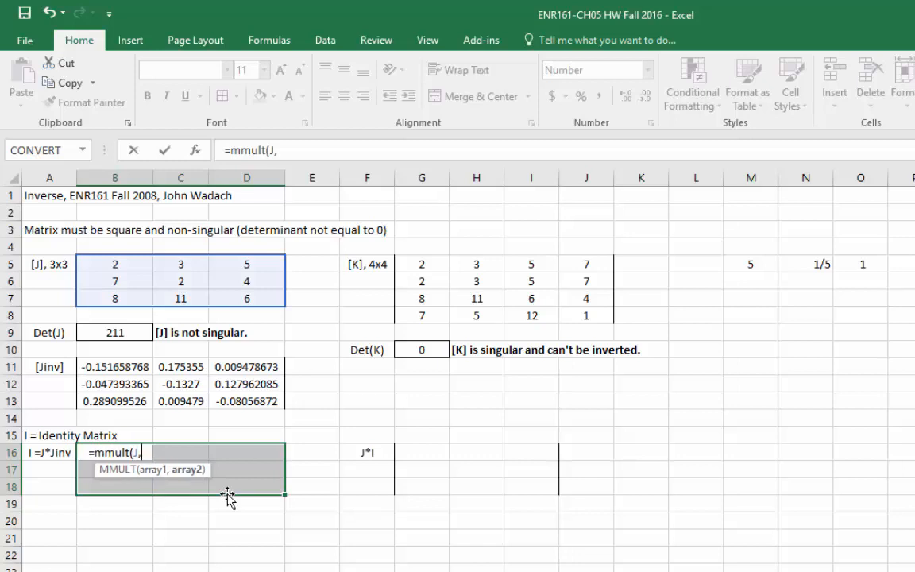
{"action": "type", "text": "Jinv"}
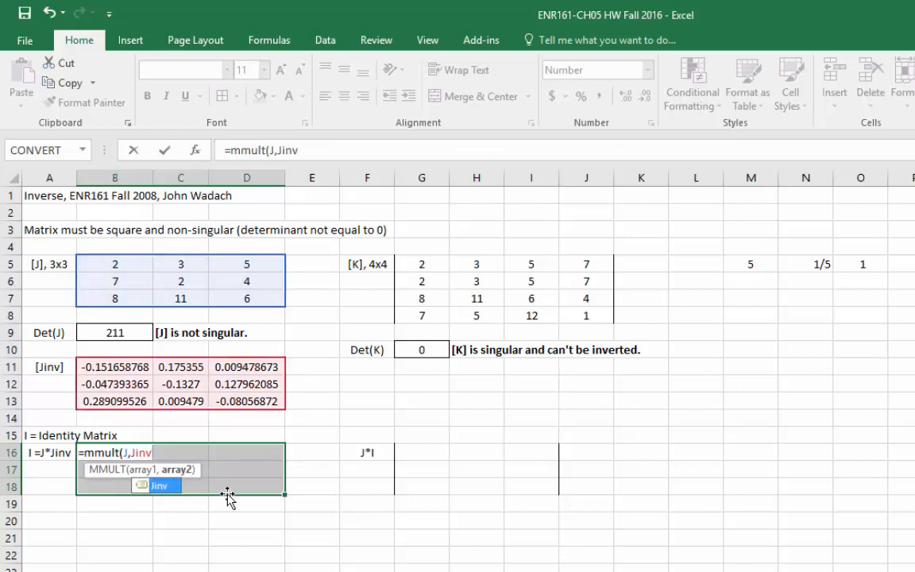
{"action": "type", "text": ")"}
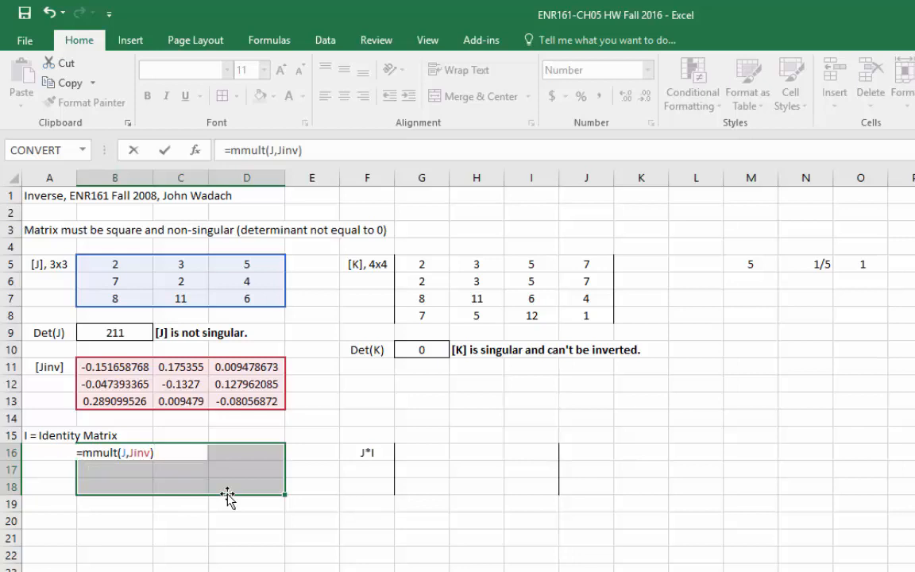
{"action": "key", "text": "ctrl+shift+Return"}
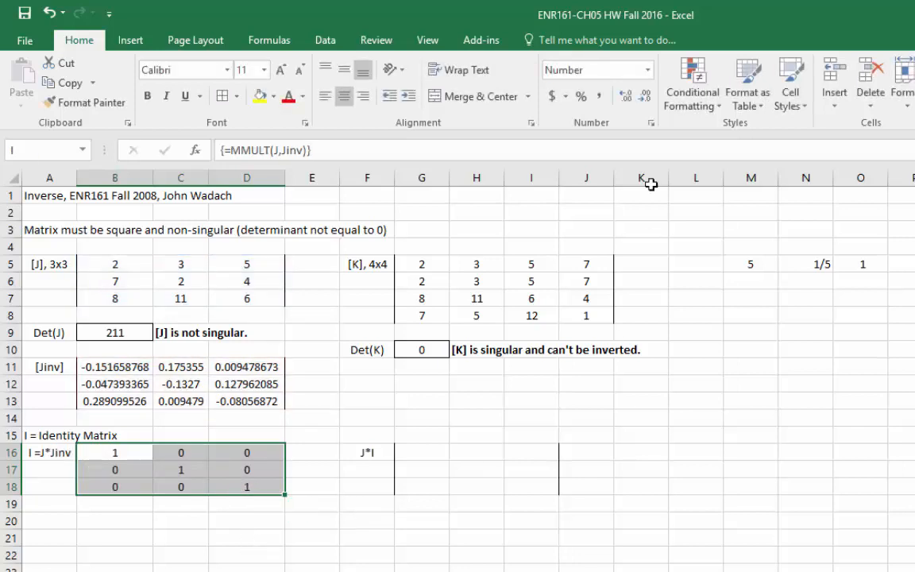
Step: Switch the number format of the identity matrix in B16:D18 to General
{"action": "left_click", "coordinate": [648, 70]}
{"action": "left_click", "coordinate": [601, 96]}
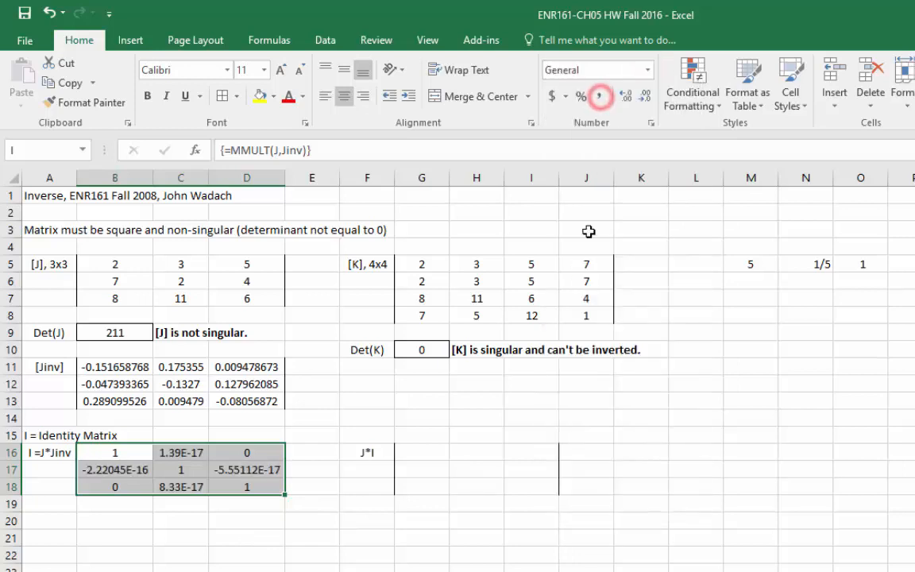
{"action": "left_click", "coordinate": [312, 571]}
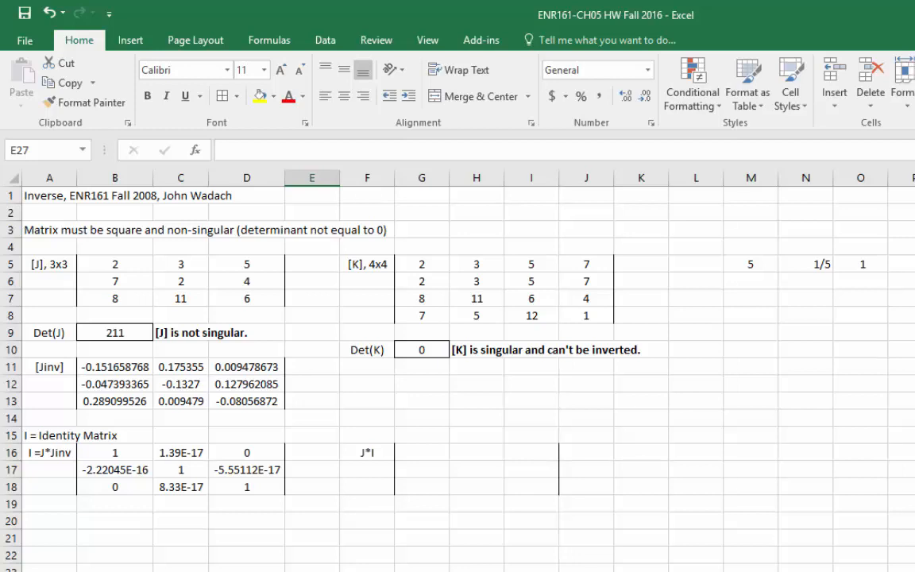
Step: Format the identity matrix in B16:D18 as Number with zero decimal places
{"action": "left_click_drag", "start_coordinate": [126, 450], "coordinate": [240, 480]}
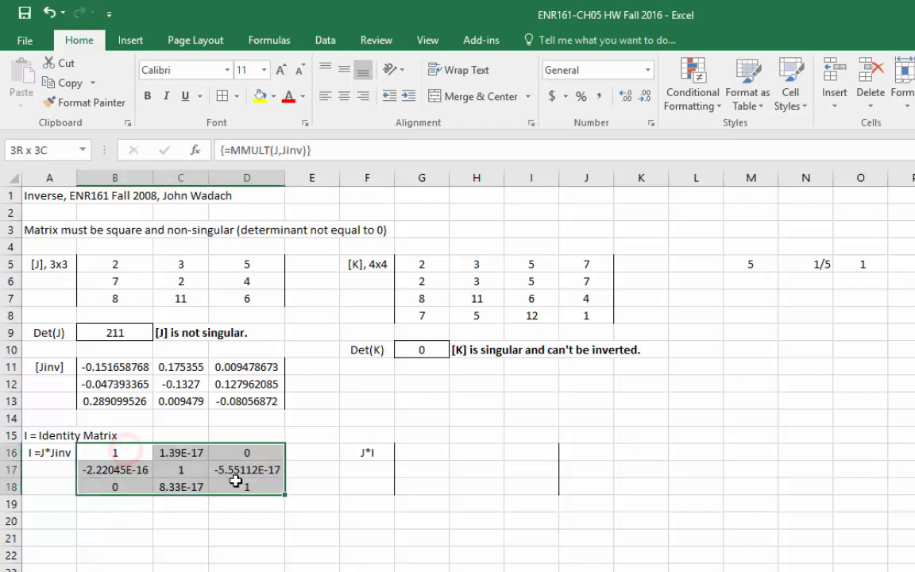
{"action": "left_click", "coordinate": [648, 70]}
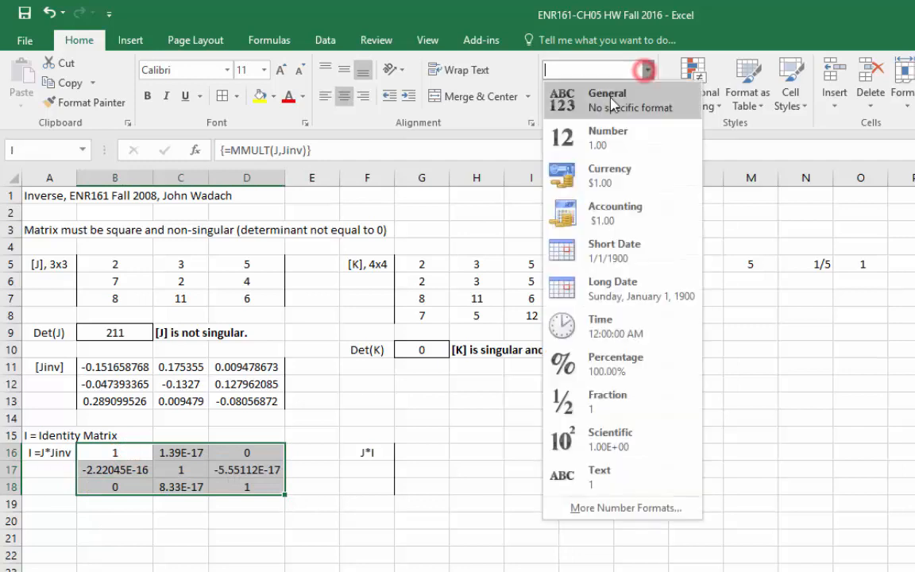
{"action": "left_click", "coordinate": [608, 137]}
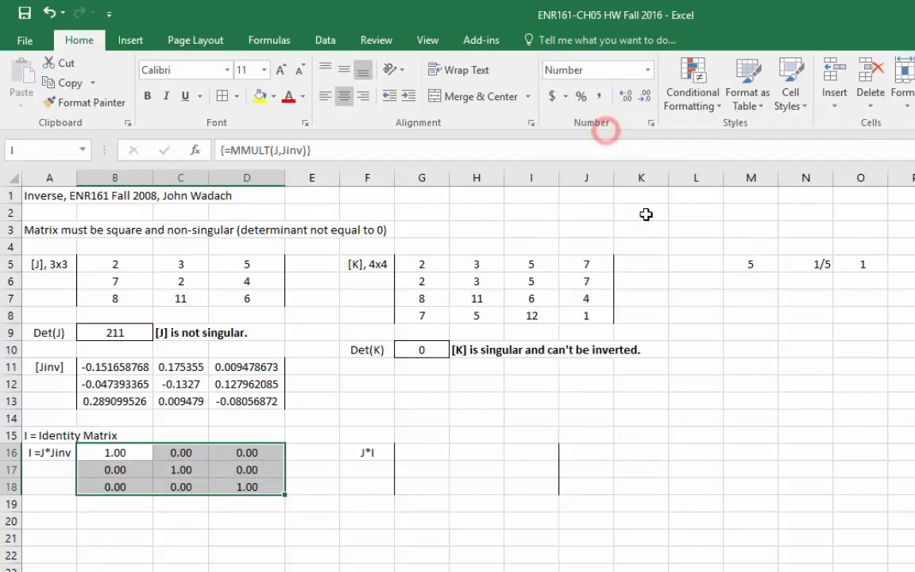
{"action": "left_click", "coordinate": [646, 96]}
{"action": "left_click", "coordinate": [645, 96]}
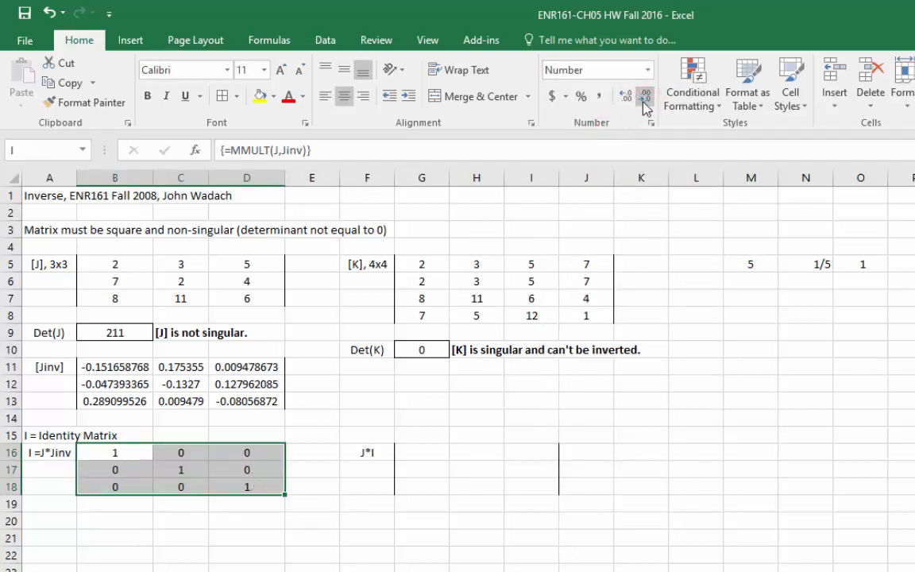
{"action": "left_click", "coordinate": [318, 569]}
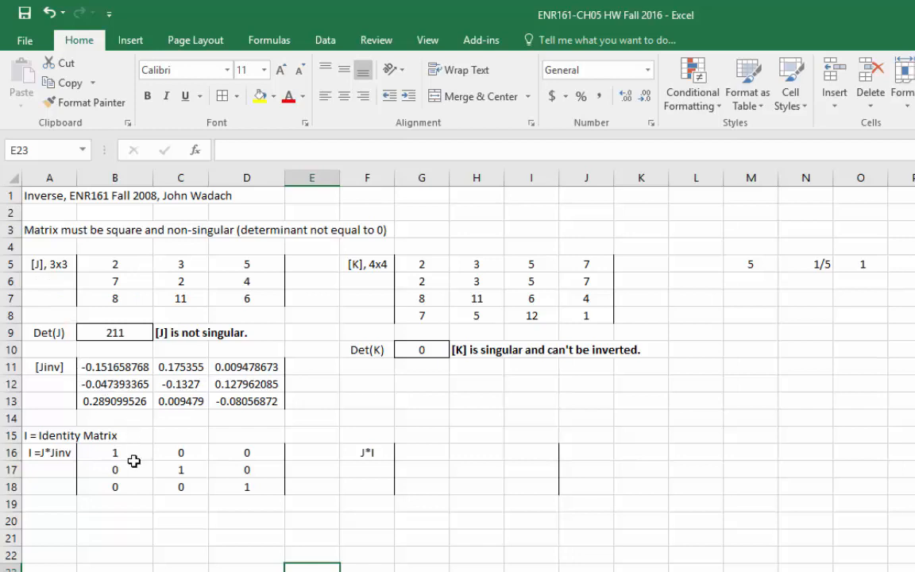
Step: Multiply [J] by the identity matrix in G16:I18 with the array formula =MMULT(J,I)
{"action": "left_click_drag", "start_coordinate": [114, 452], "coordinate": [241, 488]}
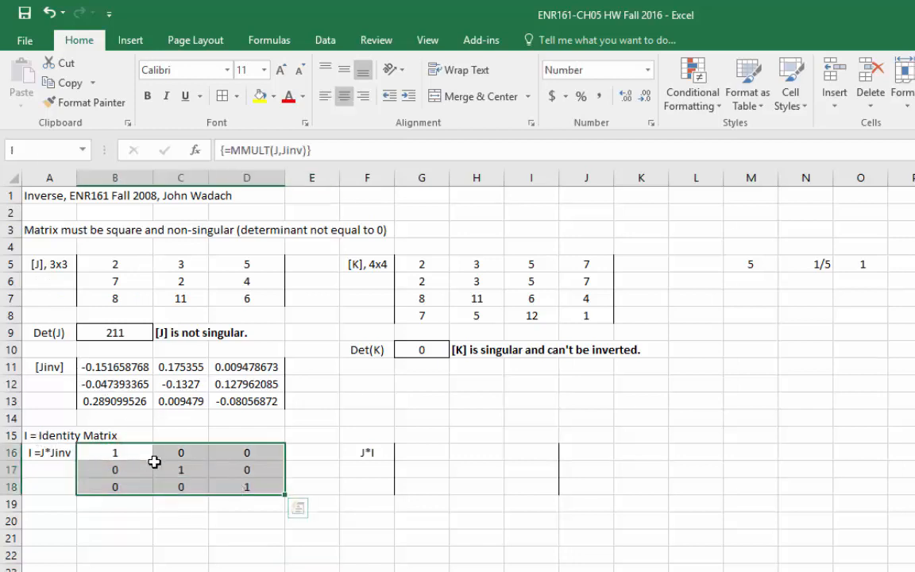
{"action": "left_click", "coordinate": [158, 537]}
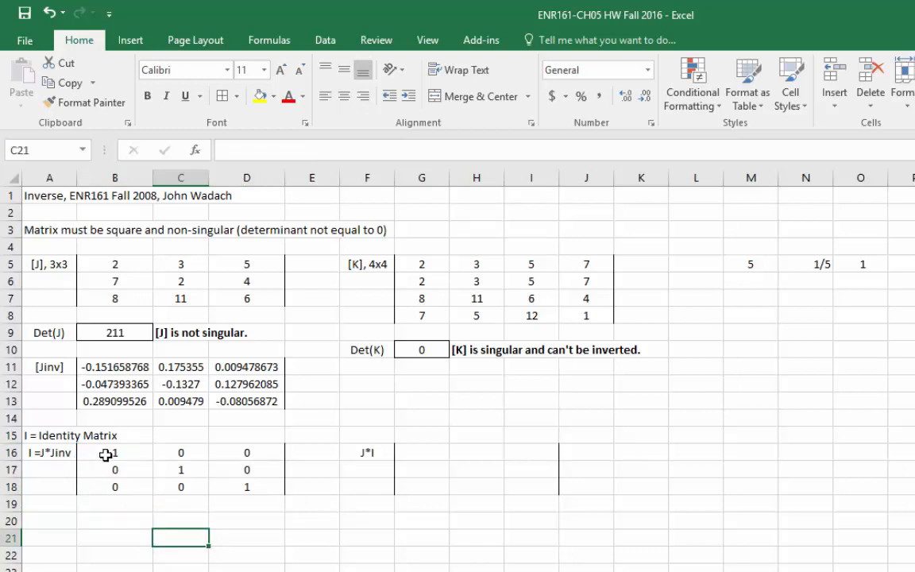
{"action": "left_click_drag", "start_coordinate": [107, 453], "coordinate": [227, 487]}
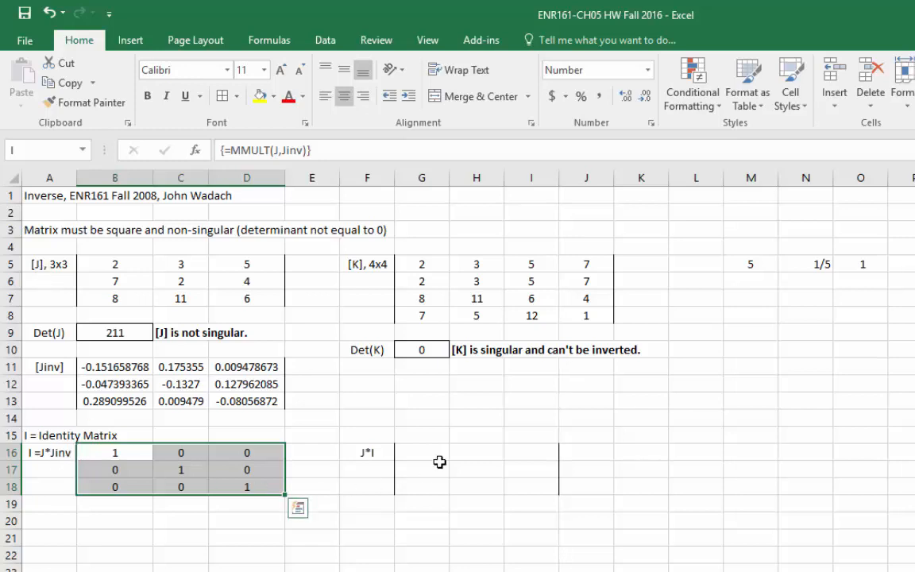
{"action": "left_click_drag", "start_coordinate": [421, 451], "coordinate": [527, 490]}
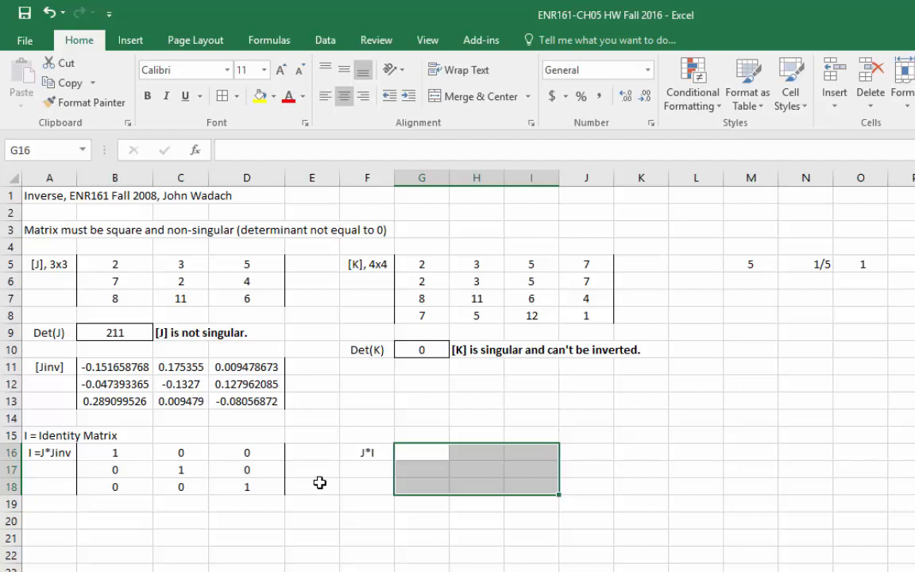
{"action": "type", "text": "="}
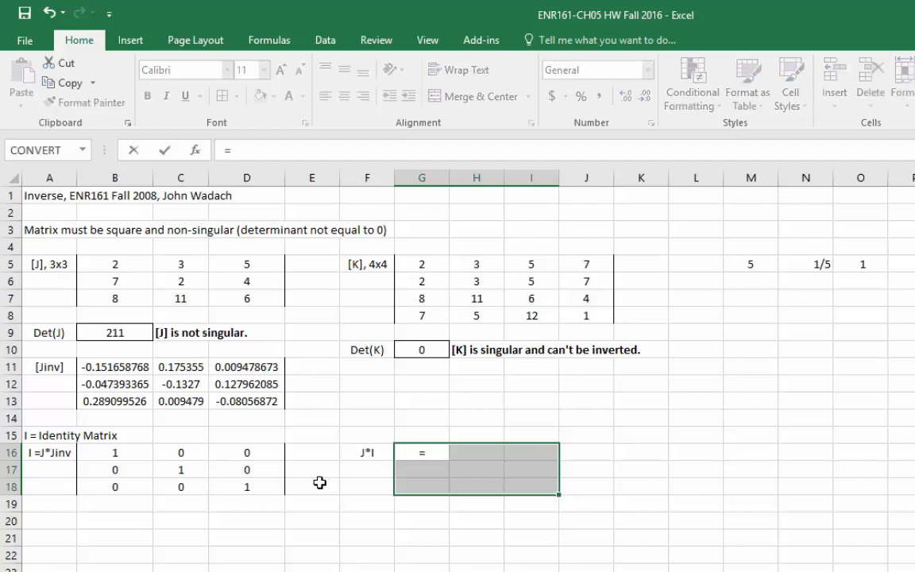
{"action": "type", "text": "mmult("}
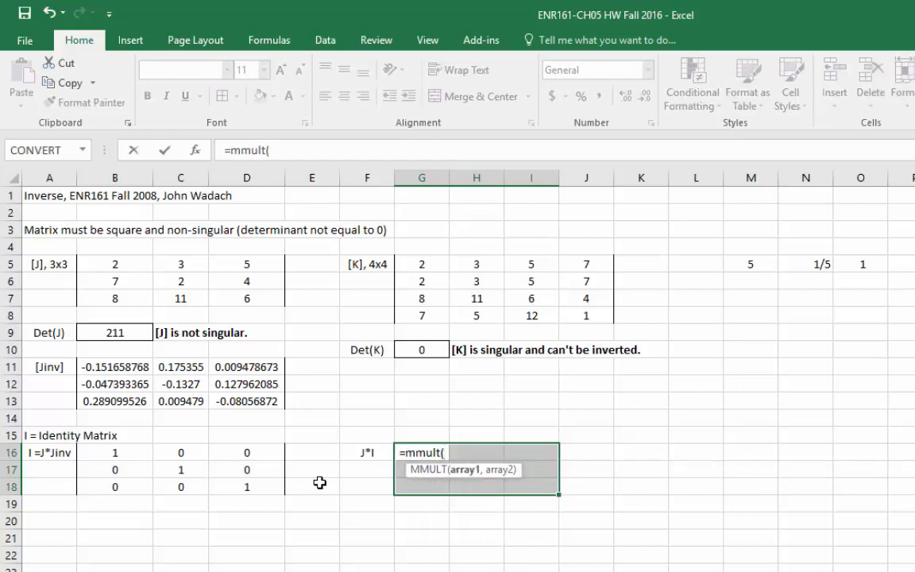
{"action": "type", "text": "J,I"}
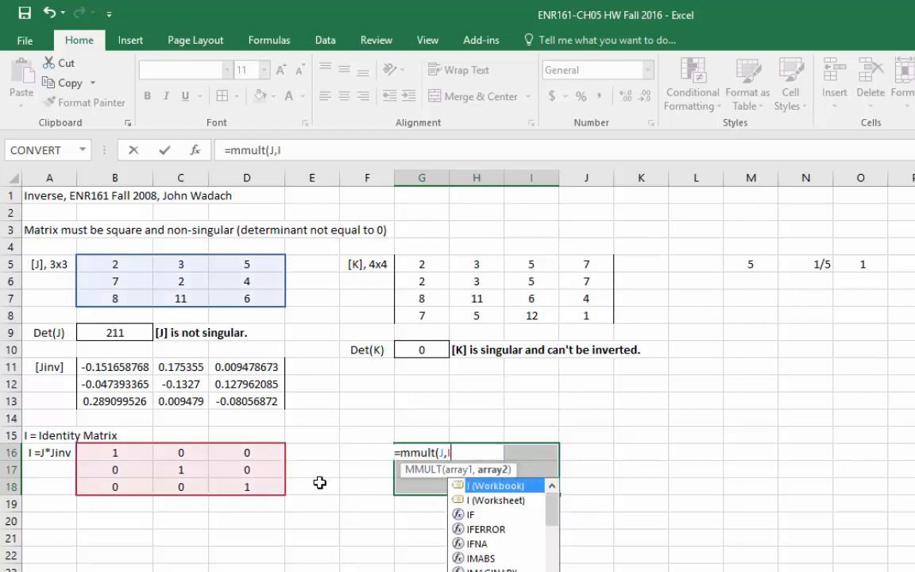
{"action": "type", "text": ")"}
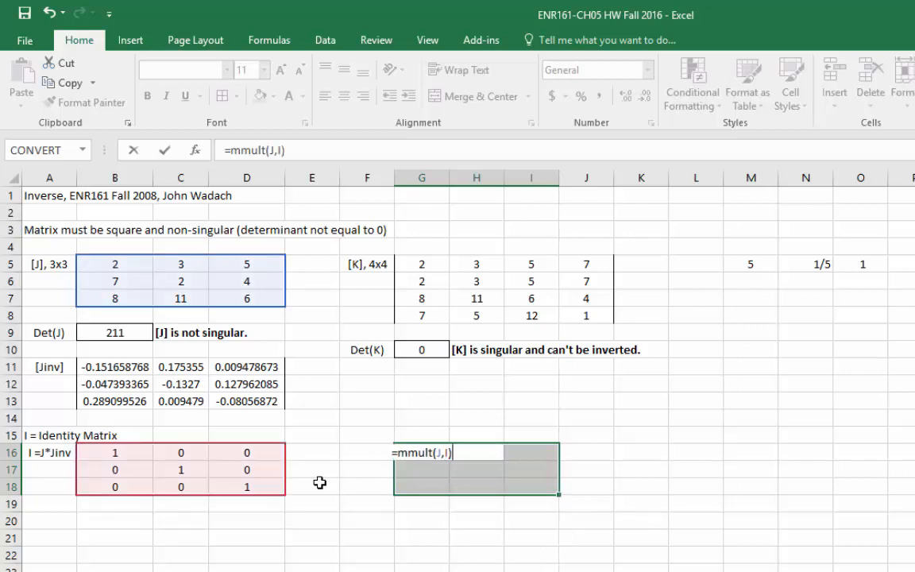
{"action": "key", "text": "ctrl+shift+Return"}
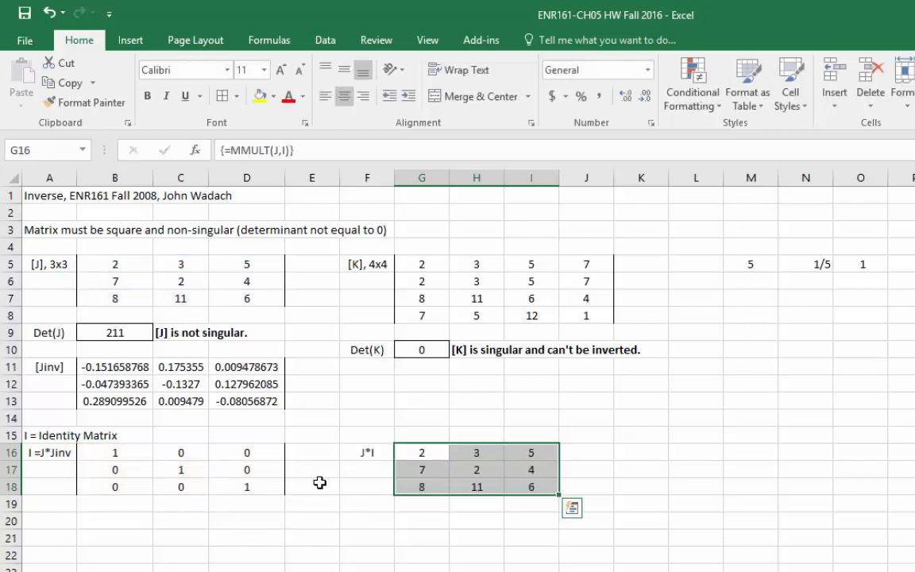
Step: Compare the J*I product in G16:I18 with the original matrix [J] in B5:D7
{"action": "left_click", "coordinate": [526, 540]}
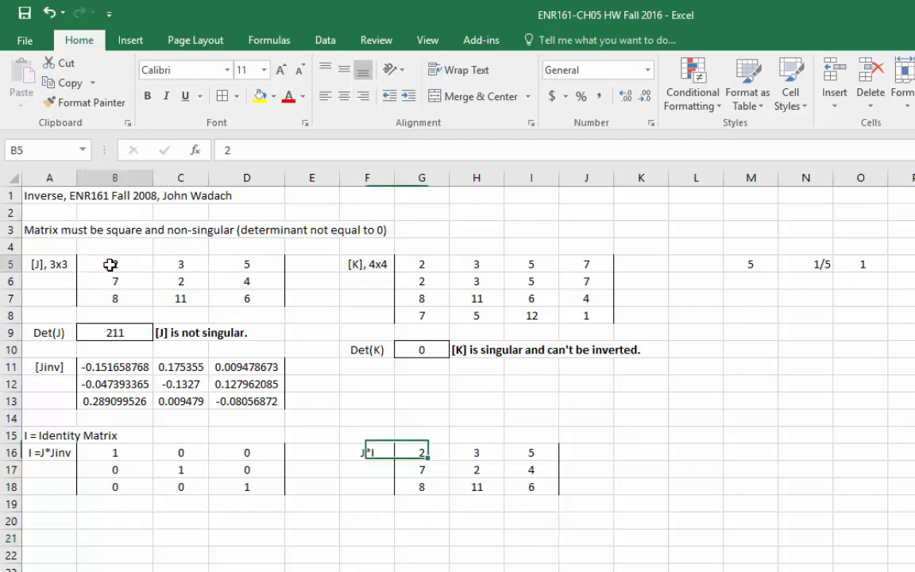
{"action": "left_click_drag", "start_coordinate": [110, 263], "coordinate": [168, 287]}
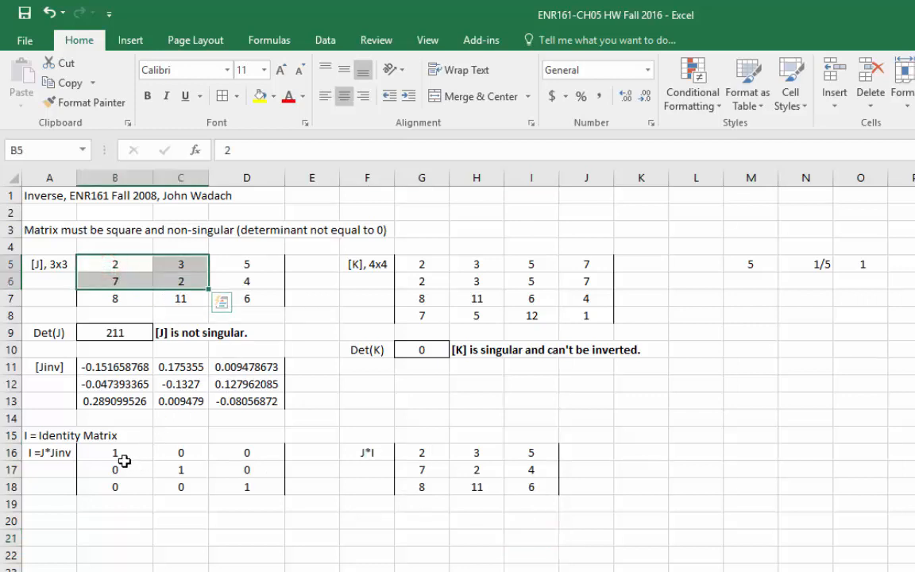
{"action": "left_click", "coordinate": [333, 556]}
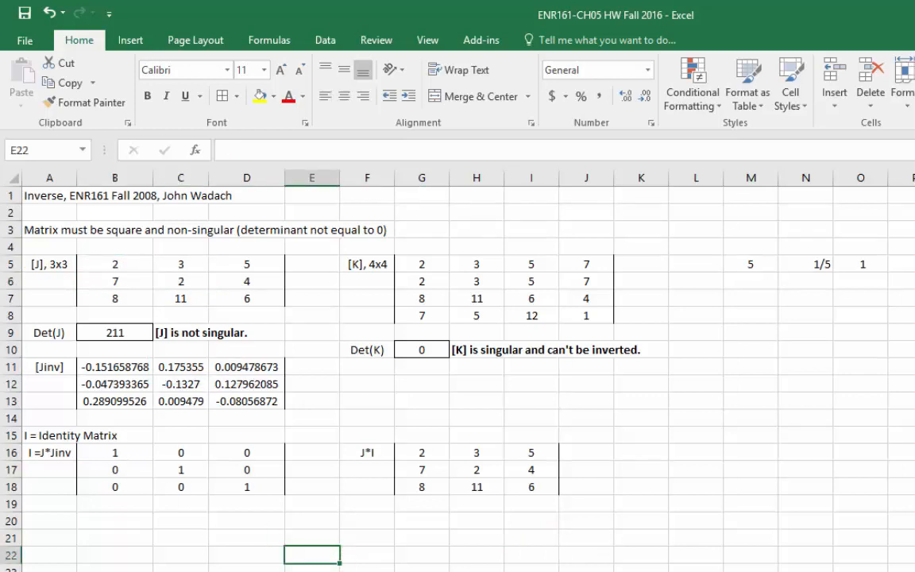
Step: Switch to the Solving Equations worksheet and examine the [Coeff] matrix in B3:D5 and the [rhs] vector in G3:G5
{"action": "key", "text": "ctrl+Page_Down"}
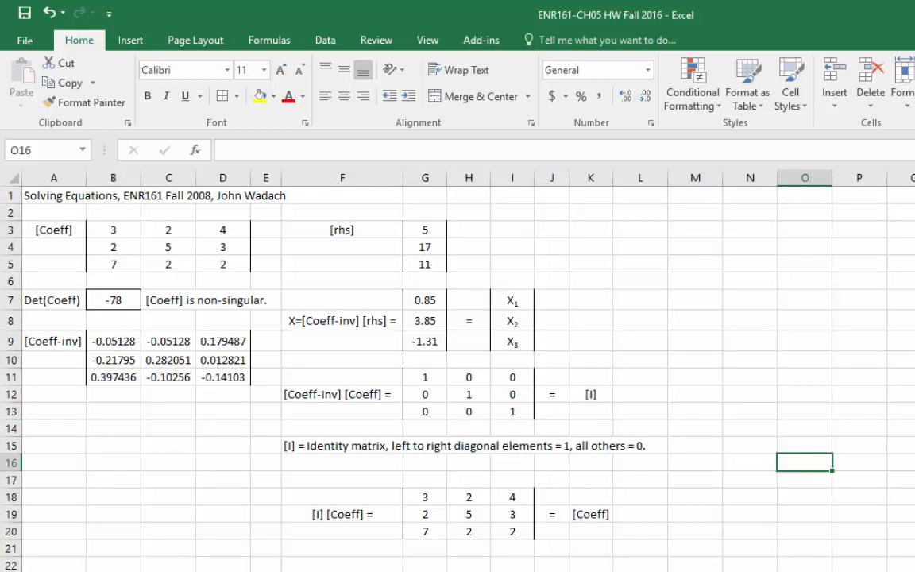
{"action": "left_click", "coordinate": [223, 570]}
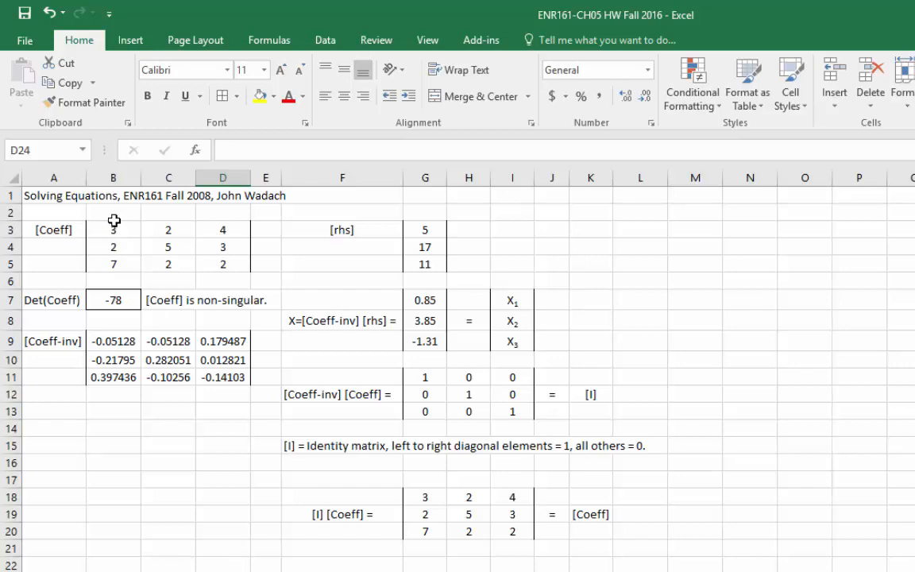
{"action": "left_click_drag", "start_coordinate": [113, 229], "coordinate": [214, 260]}
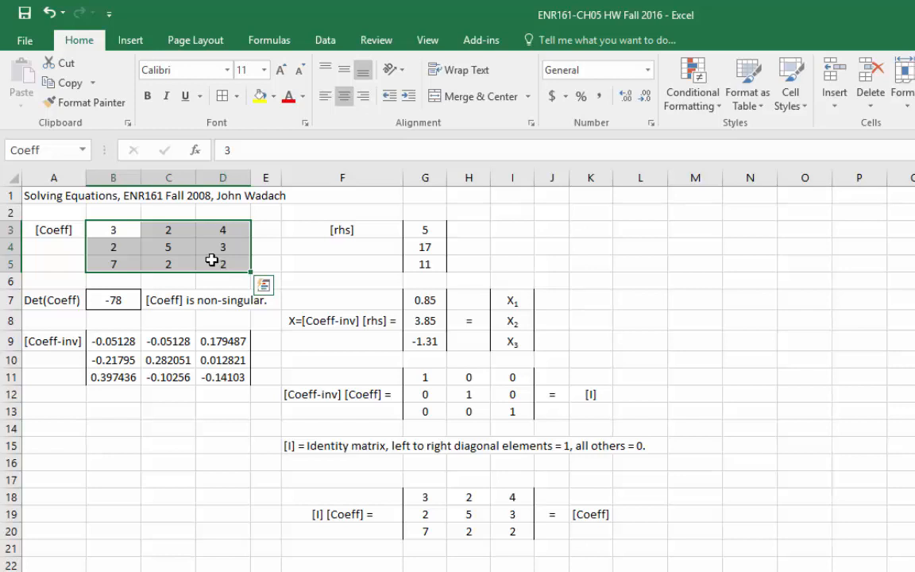
{"action": "left_click", "coordinate": [221, 266]}
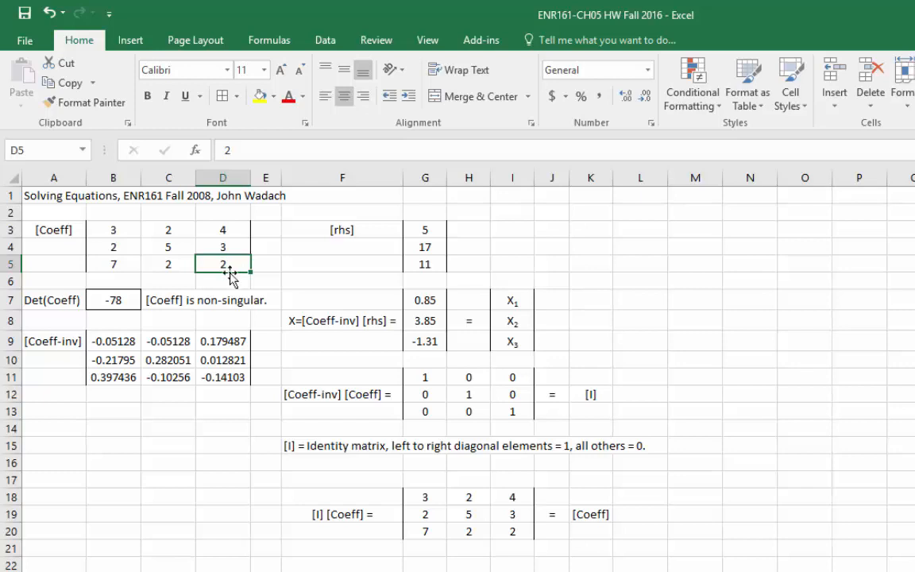
{"action": "left_click_drag", "start_coordinate": [115, 230], "coordinate": [229, 264]}
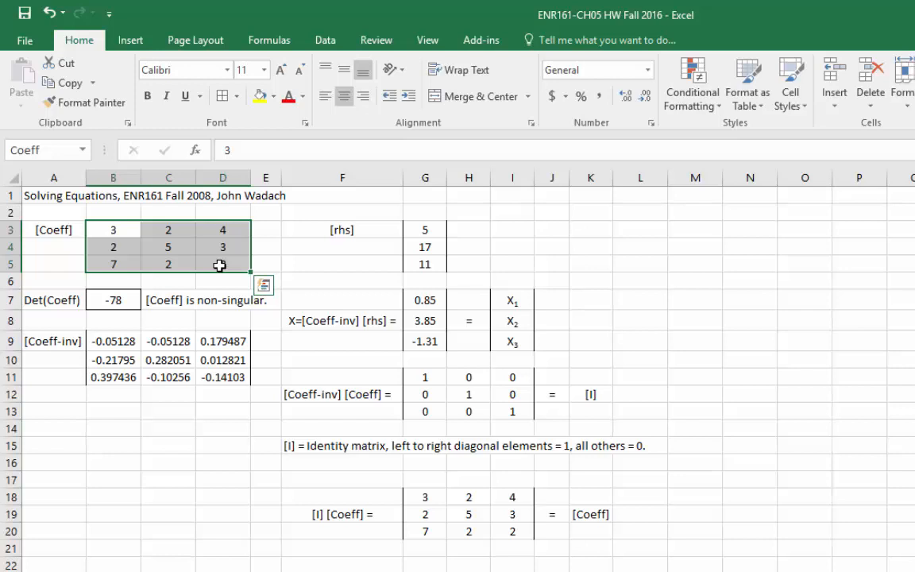
{"action": "left_click_drag", "start_coordinate": [429, 230], "coordinate": [427, 265]}
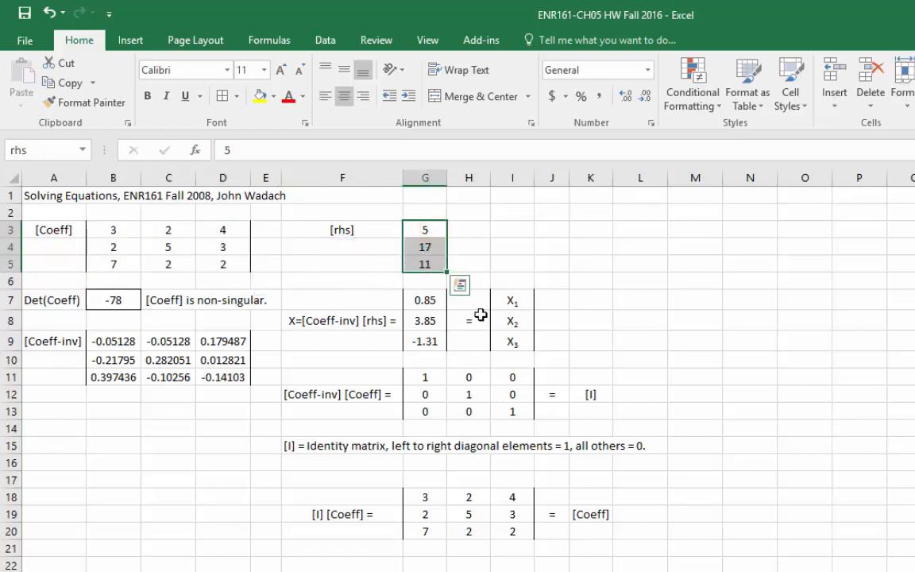
{"action": "left_click", "coordinate": [543, 277]}
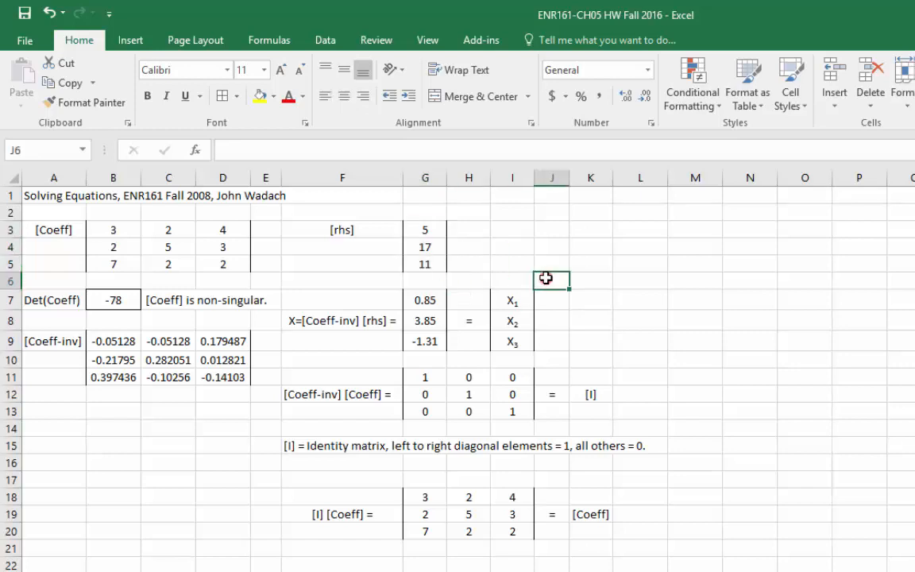
Step: Review the determinant formula for [Coeff] in B7 and the inverse matrix formula in B9:D11
{"action": "left_click", "coordinate": [113, 232]}
{"action": "left_click_drag", "start_coordinate": [113, 233], "coordinate": [221, 262]}
{"action": "left_click", "coordinate": [126, 303]}
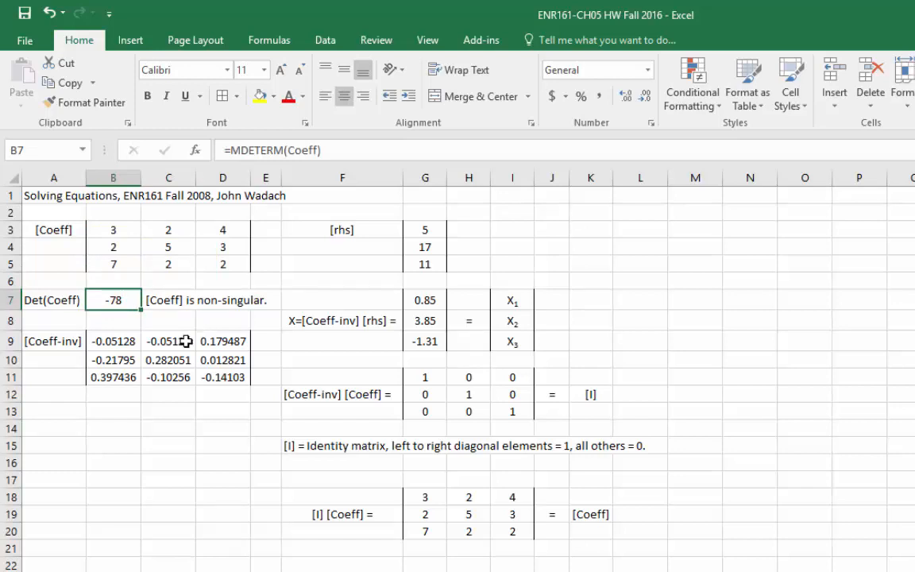
{"action": "left_click_drag", "start_coordinate": [125, 341], "coordinate": [229, 377]}
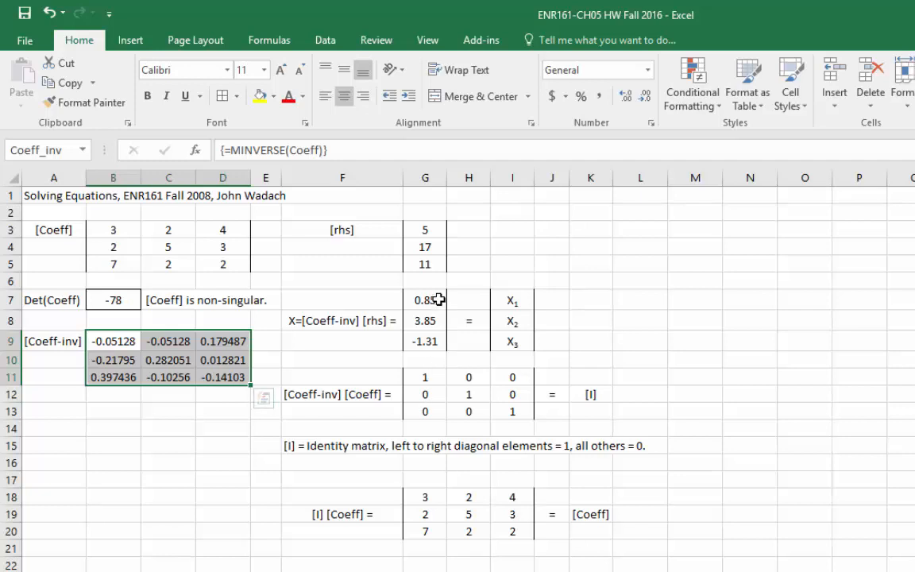
Step: Clear the solution vector array formula from G7:G9
{"action": "left_click_drag", "start_coordinate": [425, 300], "coordinate": [429, 340]}
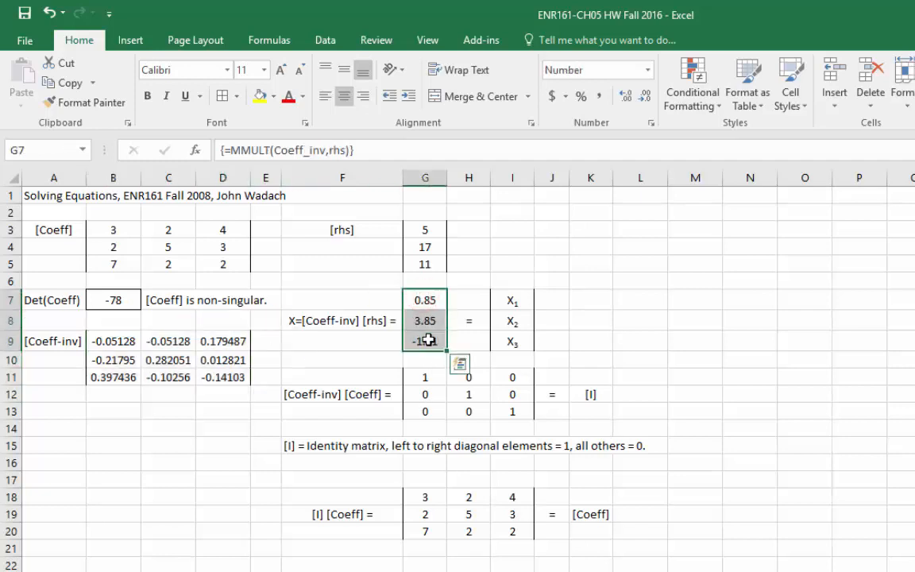
{"action": "key", "text": "Delete"}
{"action": "left_click", "coordinate": [750, 340]}
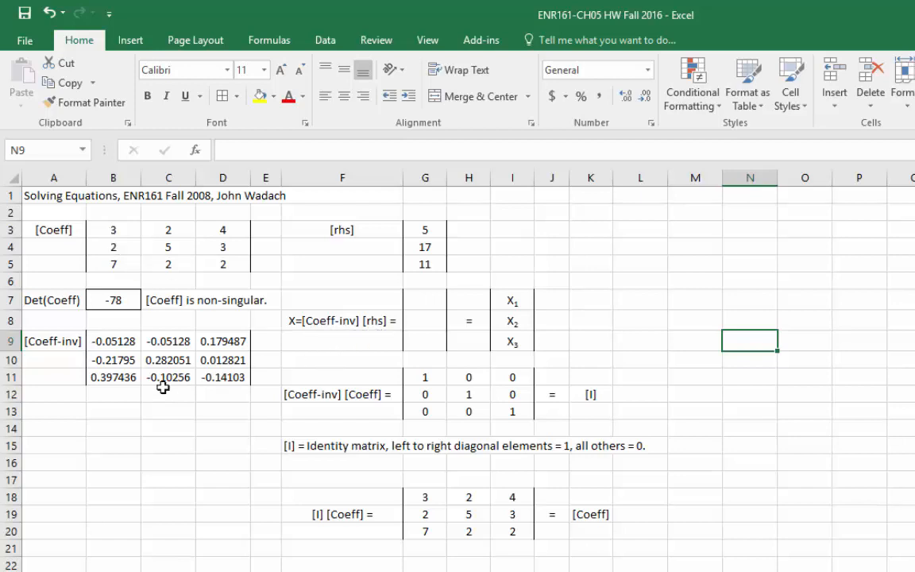
Step: Review the inverse matrix array formula and its range name in B9:D11
{"action": "left_click", "coordinate": [102, 339]}
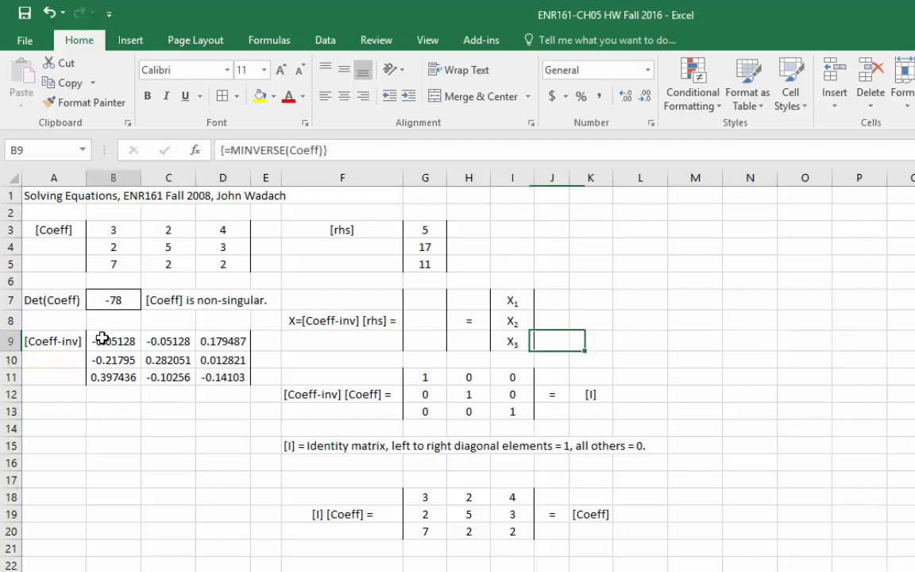
{"action": "left_click_drag", "start_coordinate": [102, 339], "coordinate": [238, 379]}
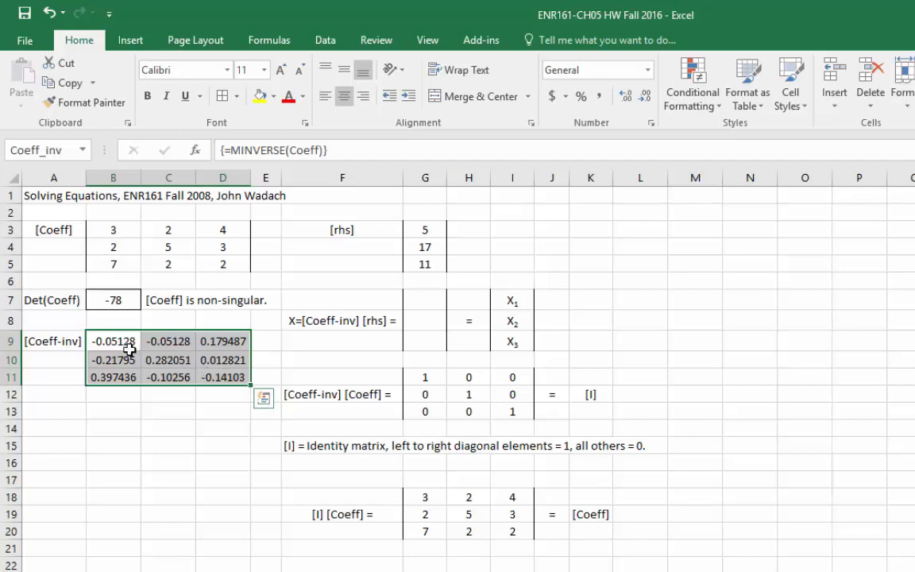
{"action": "left_click_drag", "start_coordinate": [119, 341], "coordinate": [231, 375]}
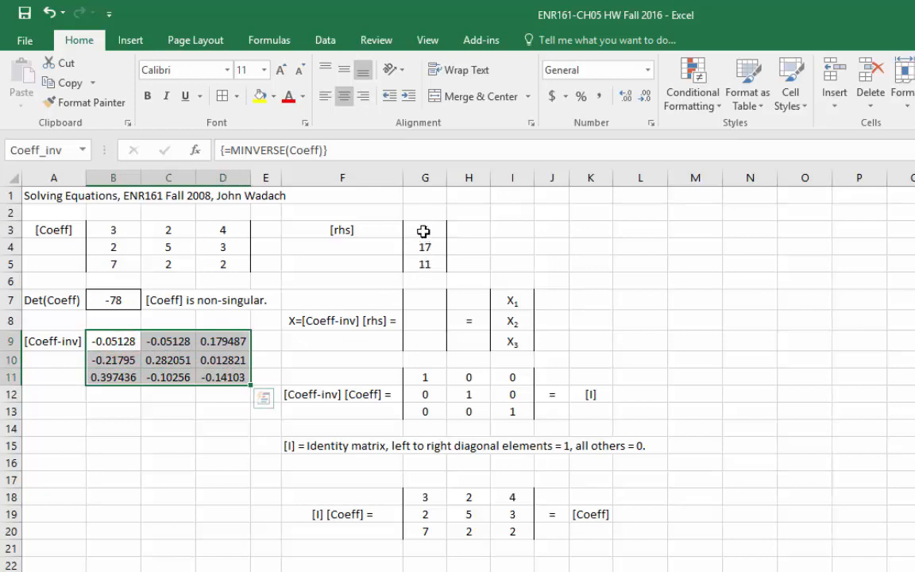
{"action": "left_click", "coordinate": [502, 248]}
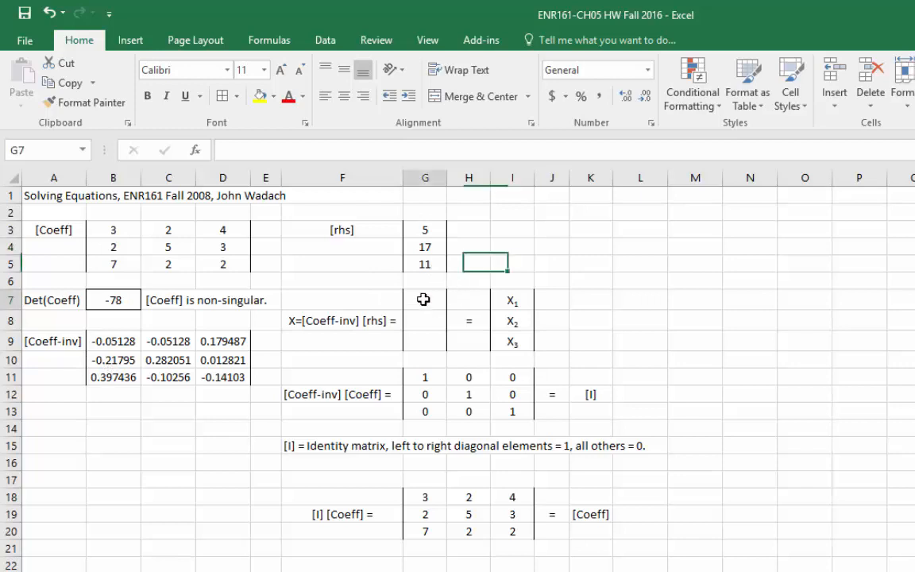
Step: Compute the solution vector in G7:G9 with the array formula =MMULT(Coeff_inv,rhs)
{"action": "left_click_drag", "start_coordinate": [423, 300], "coordinate": [424, 342]}
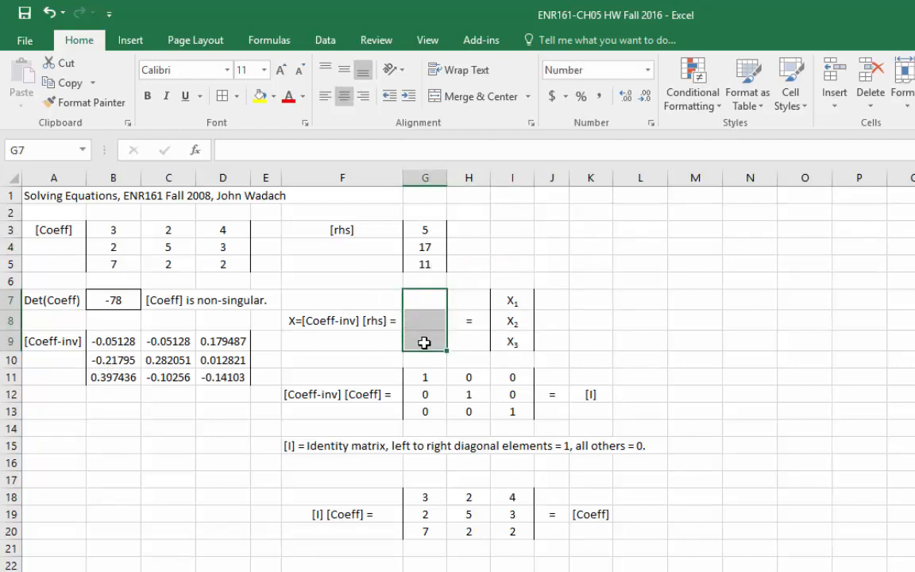
{"action": "type", "text": "="}
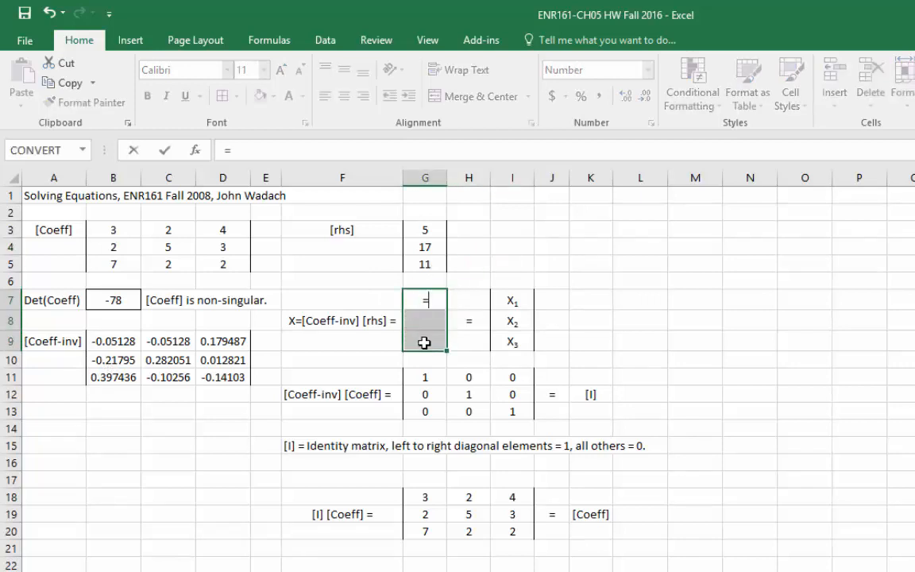
{"action": "type", "text": "mmult"}
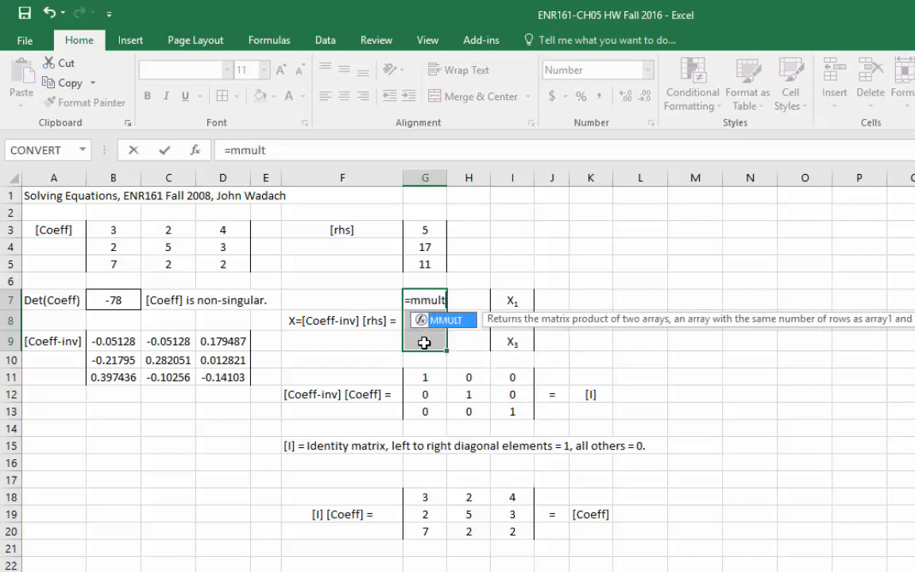
{"action": "type", "text": "("}
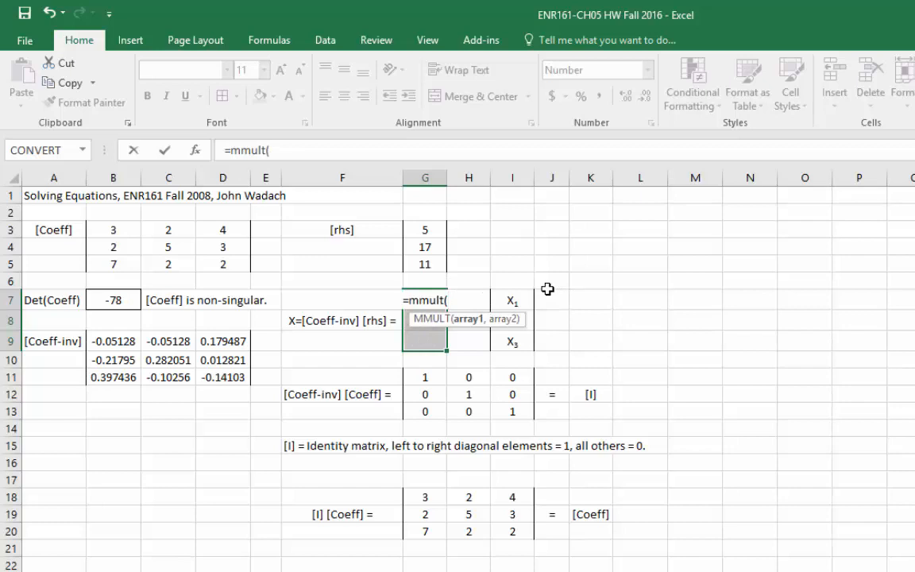
{"action": "type", "text": "Co"}
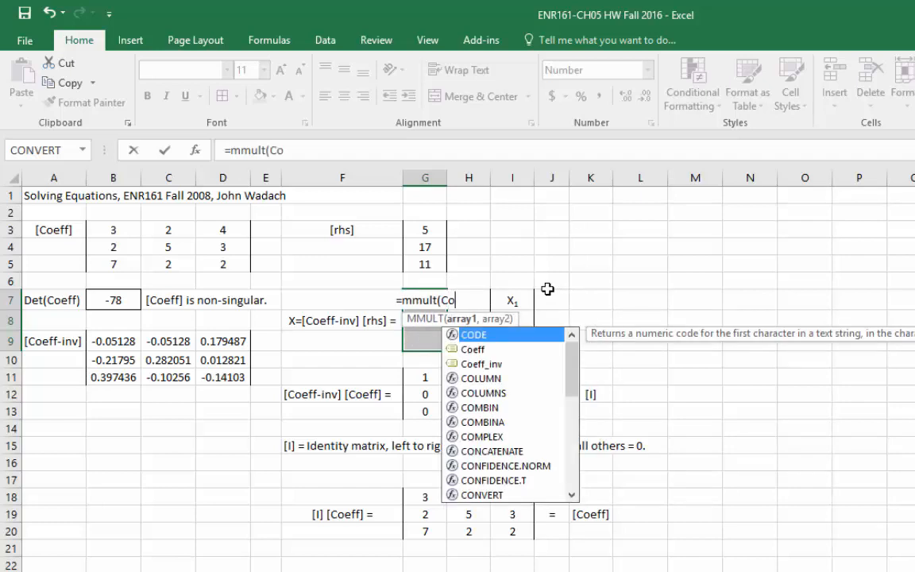
{"action": "type", "text": "eff"}
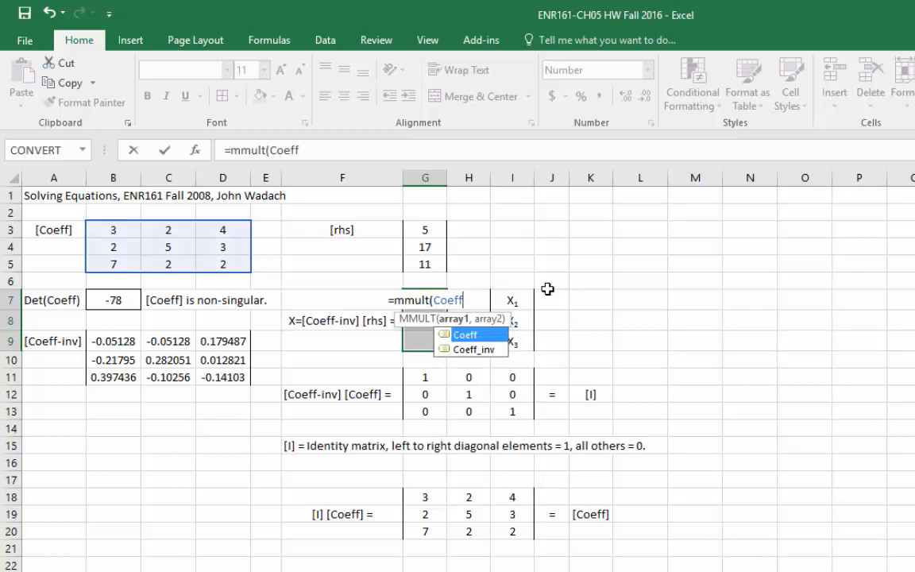
{"action": "type", "text": "_in"}
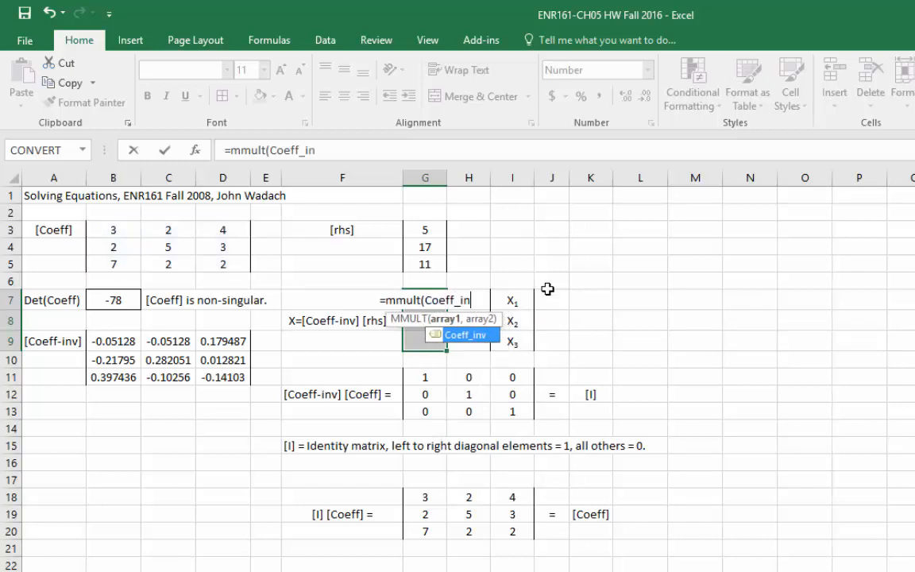
{"action": "type", "text": "v"}
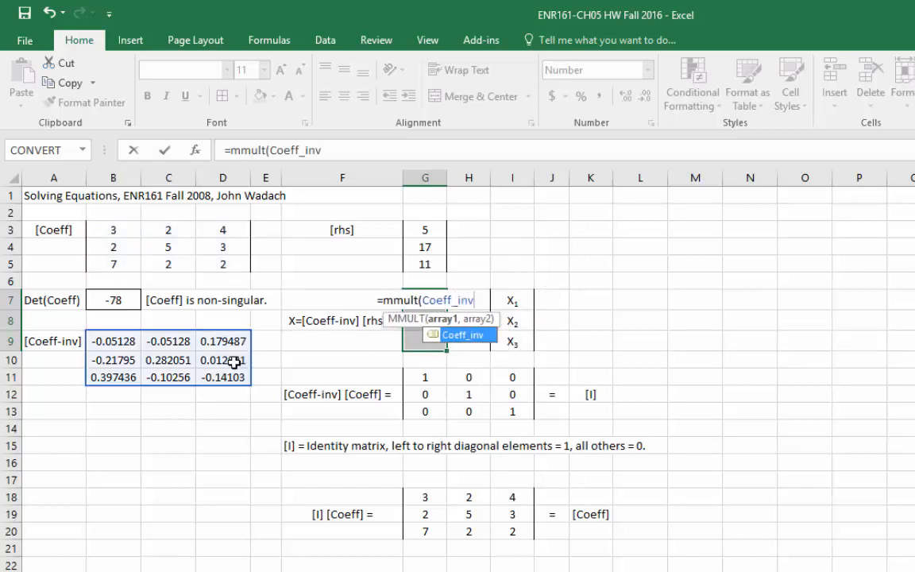
{"action": "type", "text": ","}
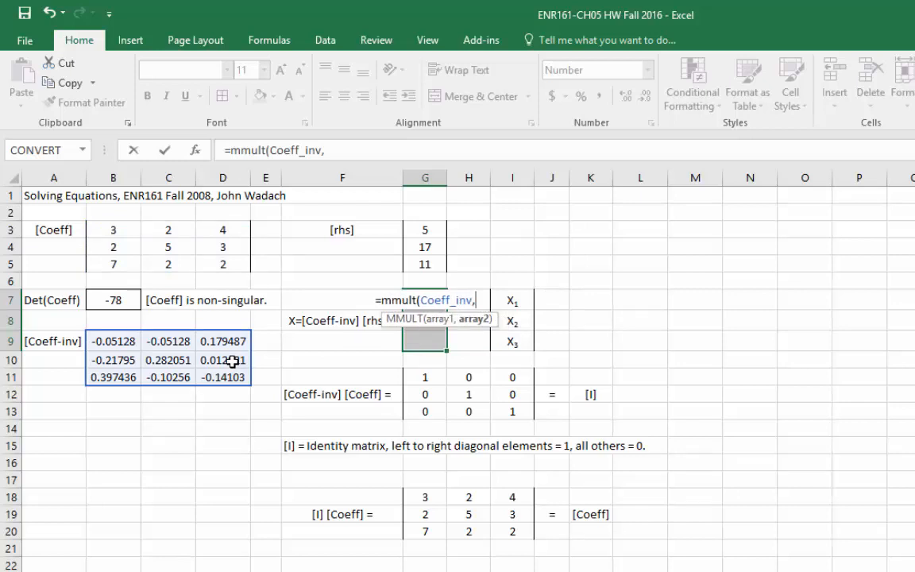
{"action": "type", "text": "rh"}
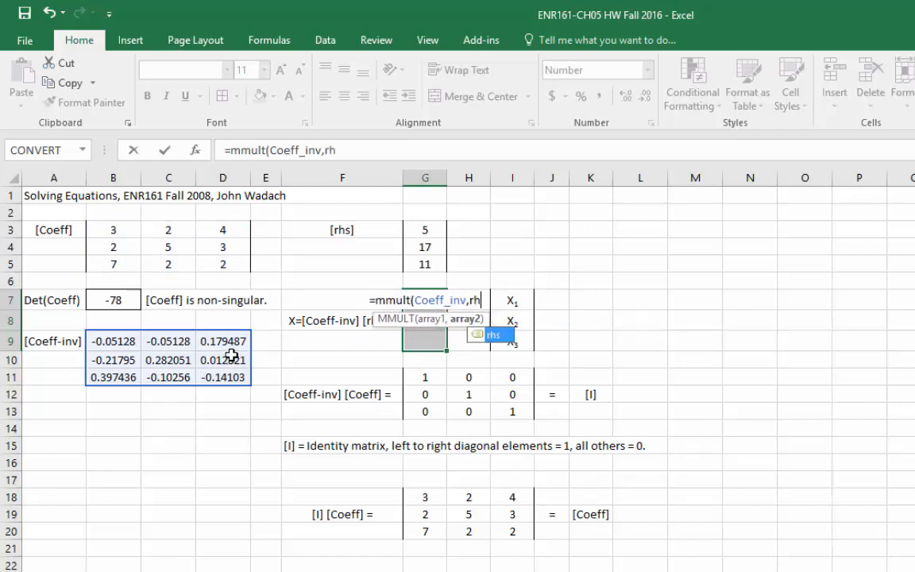
{"action": "type", "text": "s)"}
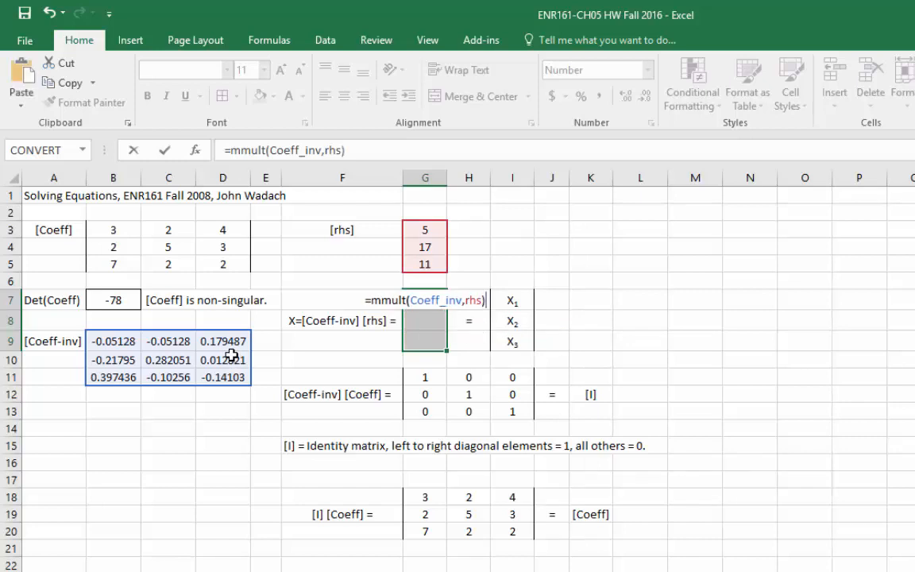
{"action": "key", "text": "ctrl+shift+Return"}
{"action": "left_click", "coordinate": [701, 351]}
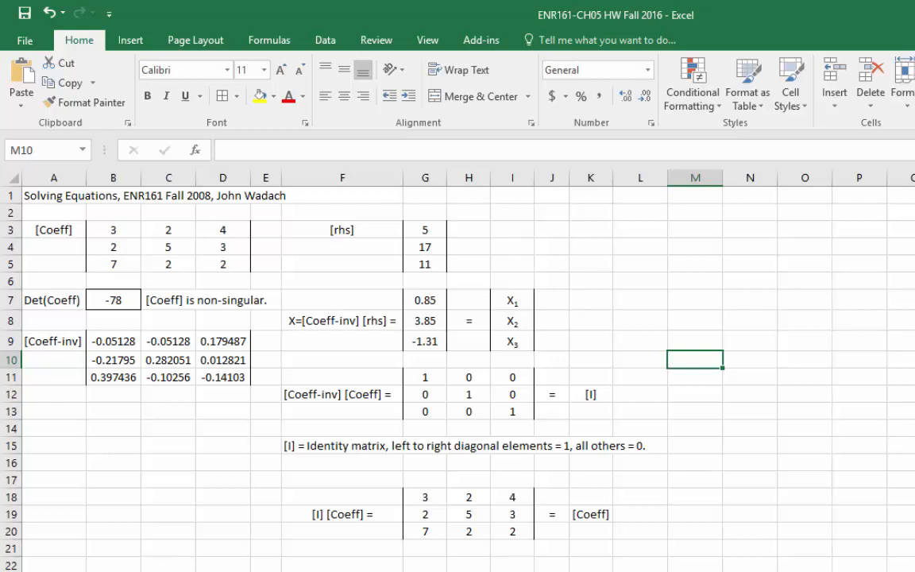
Step: Switch to the Multiloop I worksheet and compare the [Coeff] matrix in B8:D10 with its listed formulas in G8:I10
{"action": "key", "text": "ctrl+Page_Down"}
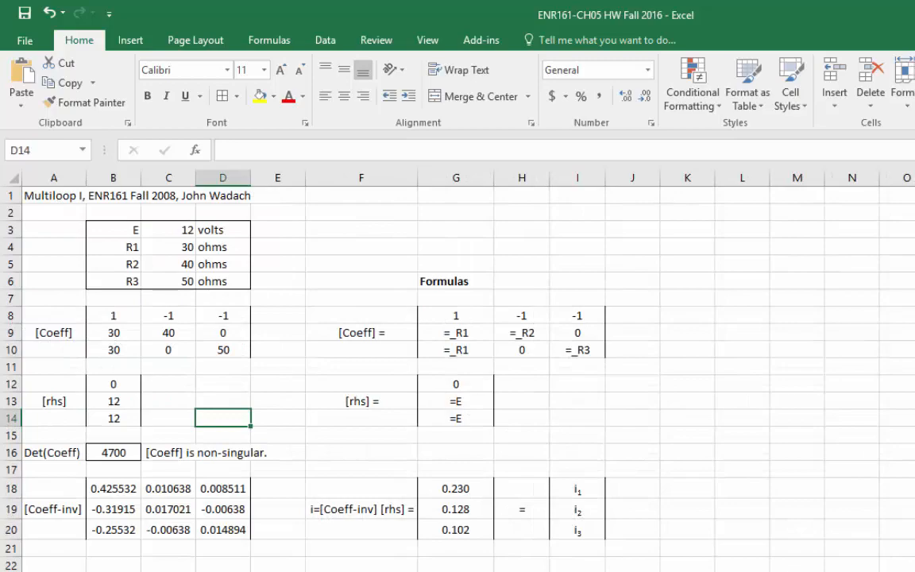
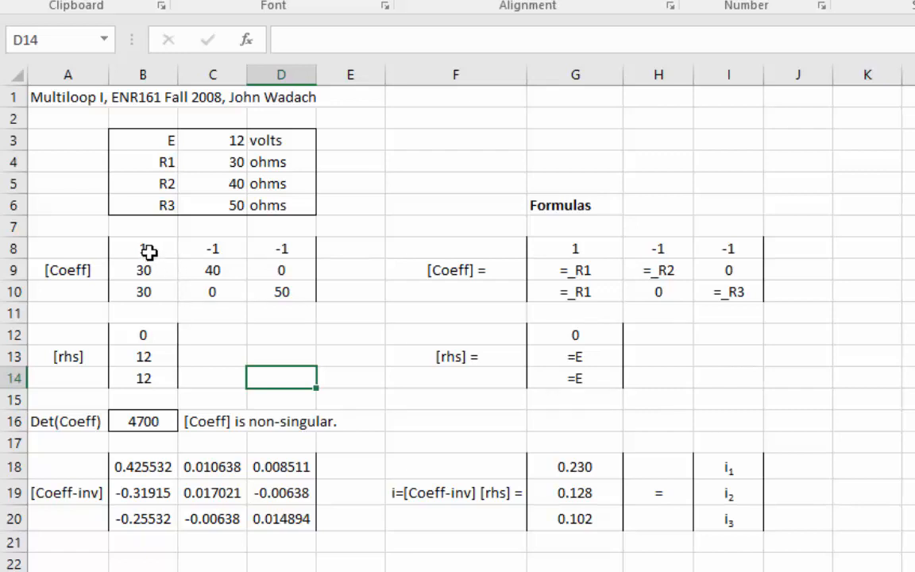
{"action": "left_click", "coordinate": [151, 251]}
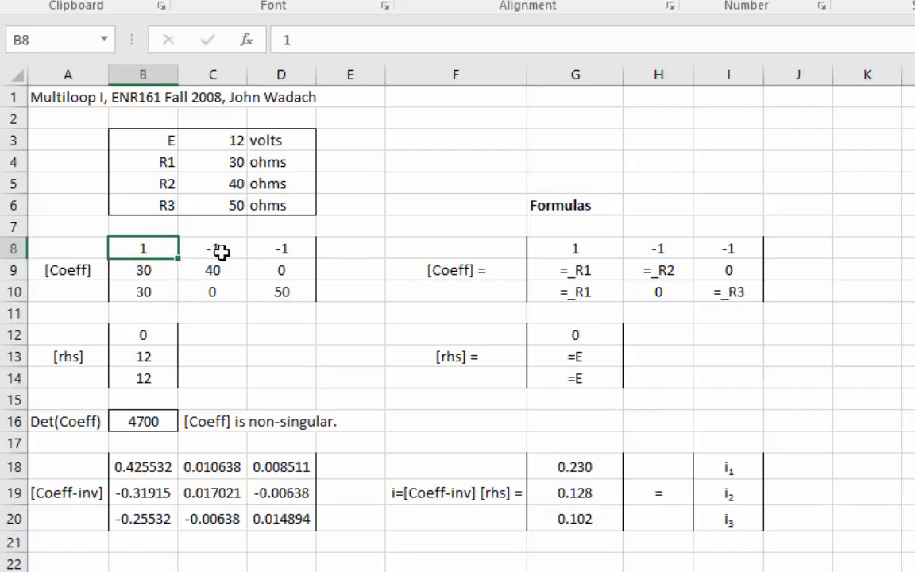
{"action": "left_click_drag", "start_coordinate": [566, 240], "coordinate": [720, 291]}
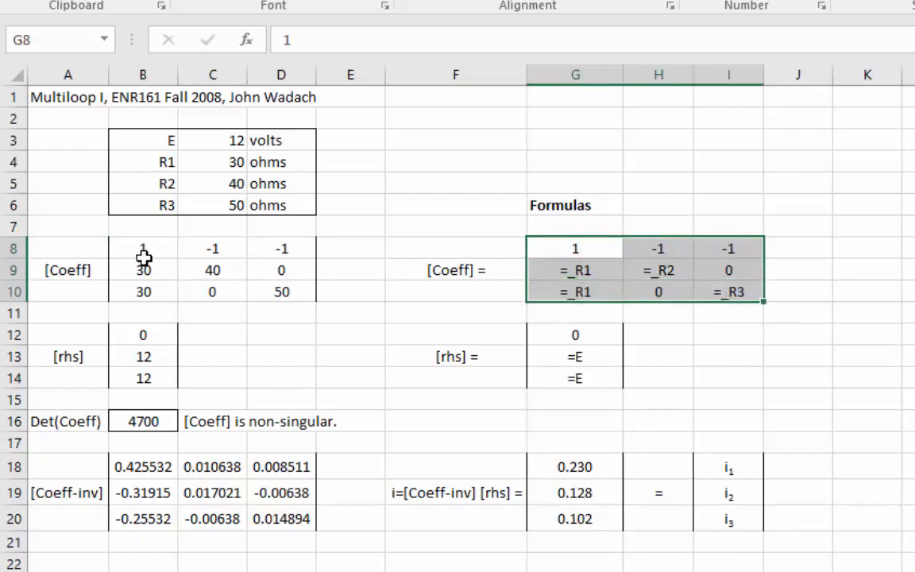
{"action": "left_click_drag", "start_coordinate": [141, 247], "coordinate": [312, 290]}
{"action": "left_click", "coordinate": [361, 249]}
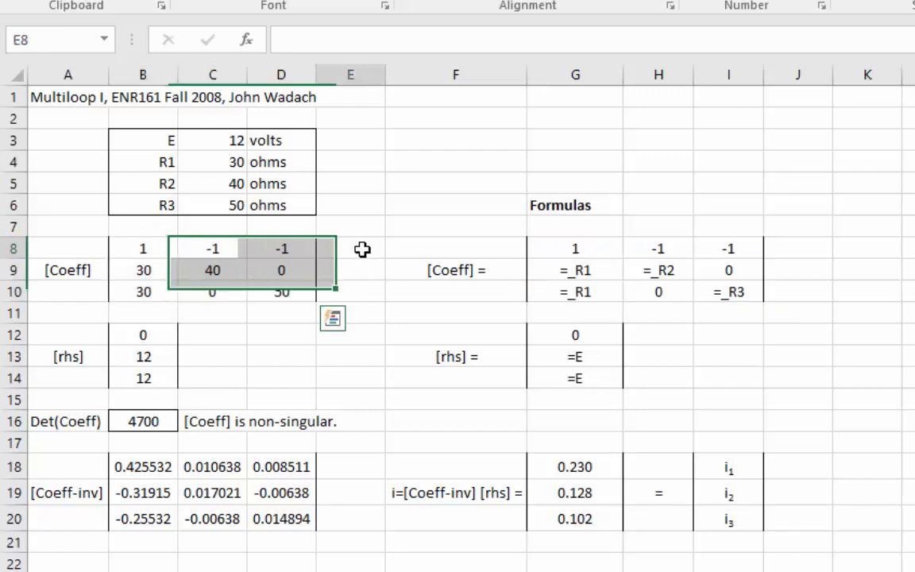
Step: Inspect the resistor references in rows 9 and 10 of [Coeff], tracing B9's =_R1 to its source cell
{"action": "left_click", "coordinate": [147, 271]}
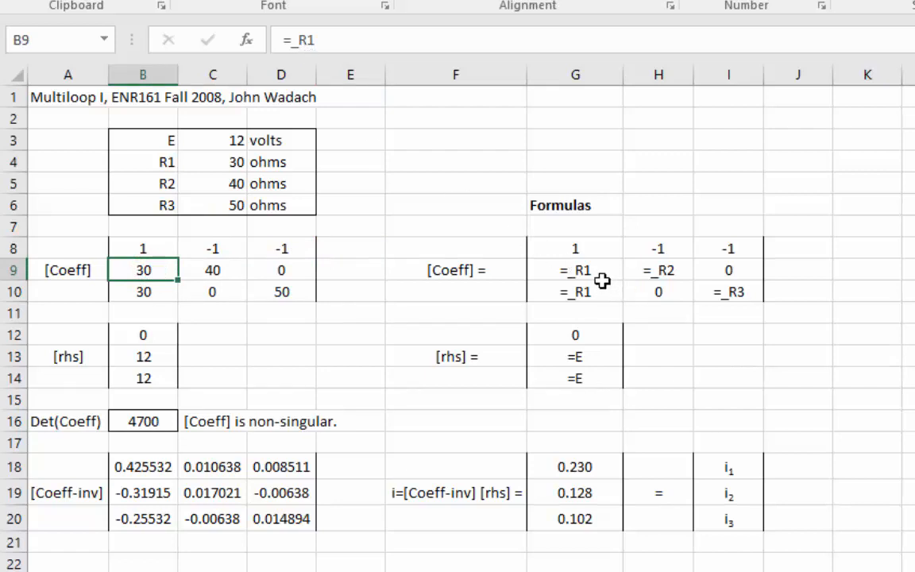
{"action": "left_click", "coordinate": [309, 42]}
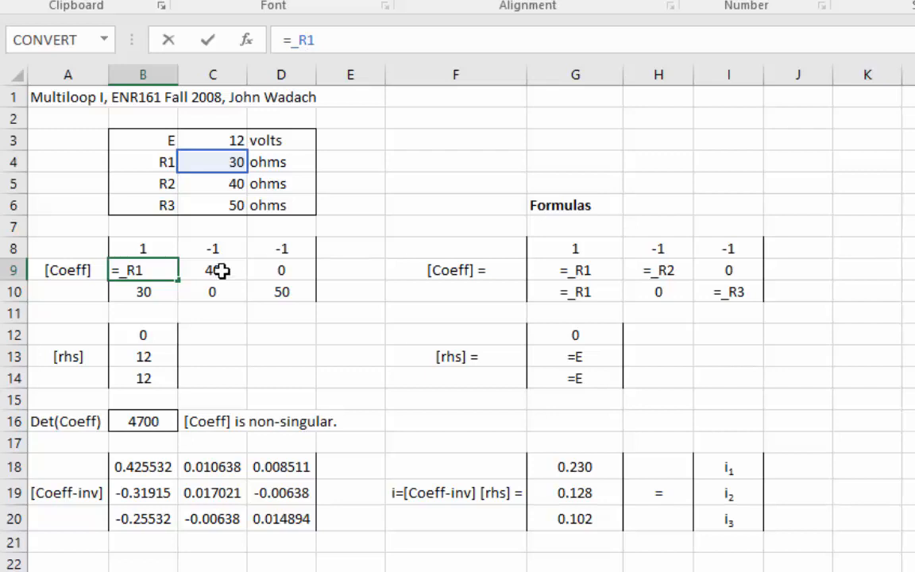
{"action": "left_click", "coordinate": [208, 39]}
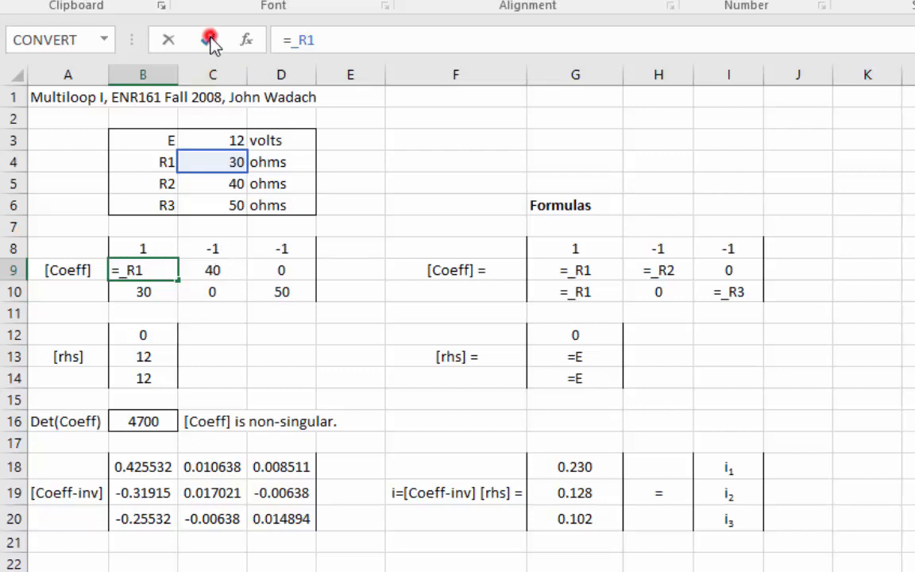
{"action": "left_click", "coordinate": [214, 267]}
{"action": "left_click", "coordinate": [276, 274]}
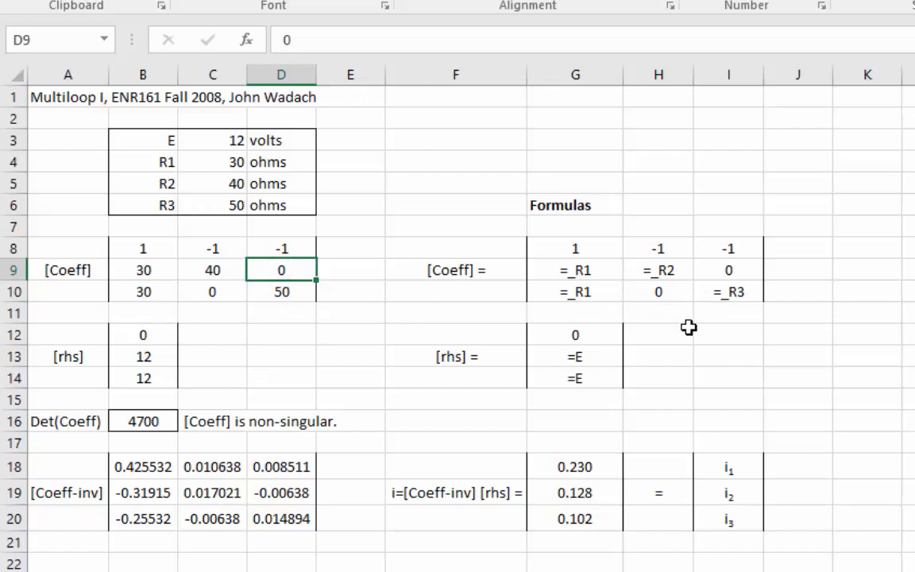
{"action": "left_click", "coordinate": [566, 294]}
{"action": "left_click", "coordinate": [147, 294]}
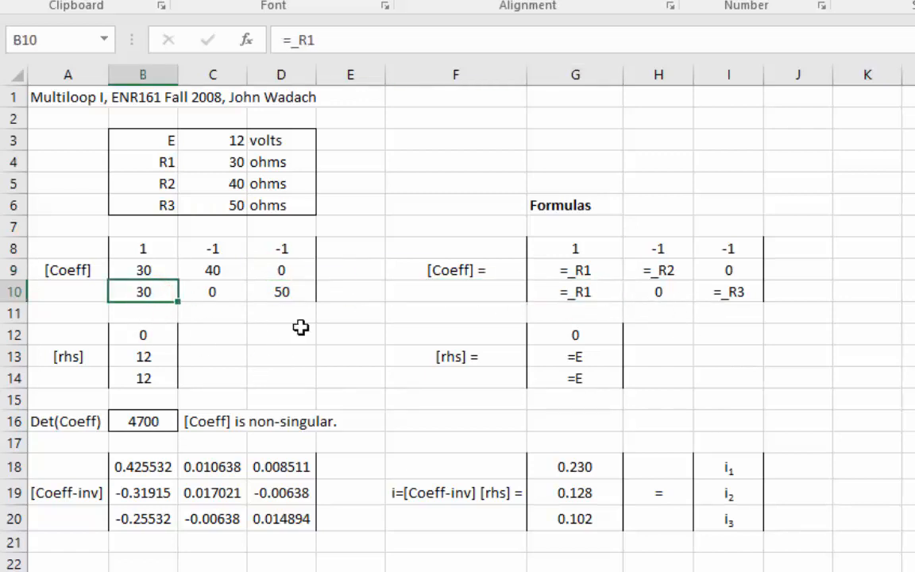
{"action": "left_click_drag", "start_coordinate": [575, 247], "coordinate": [721, 290]}
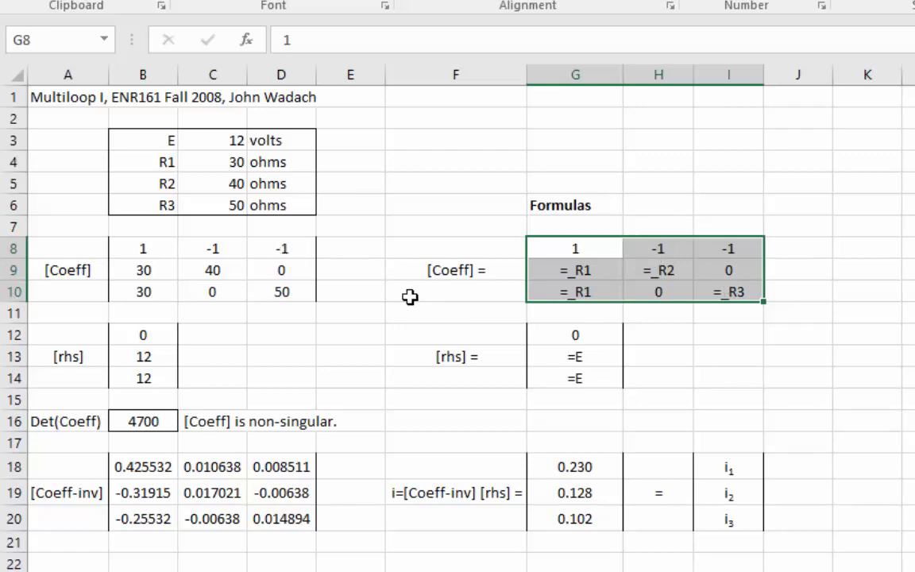
Step: Set resistor R2 in C5 to 20 ohms to test the linked [Coeff] matrix and currents
{"action": "left_click", "coordinate": [139, 272]}
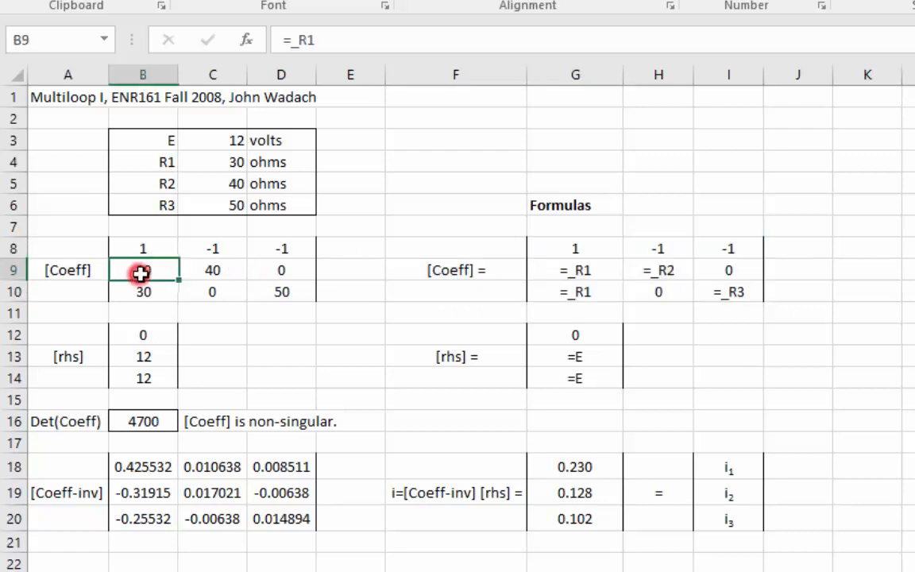
{"action": "left_click", "coordinate": [232, 185]}
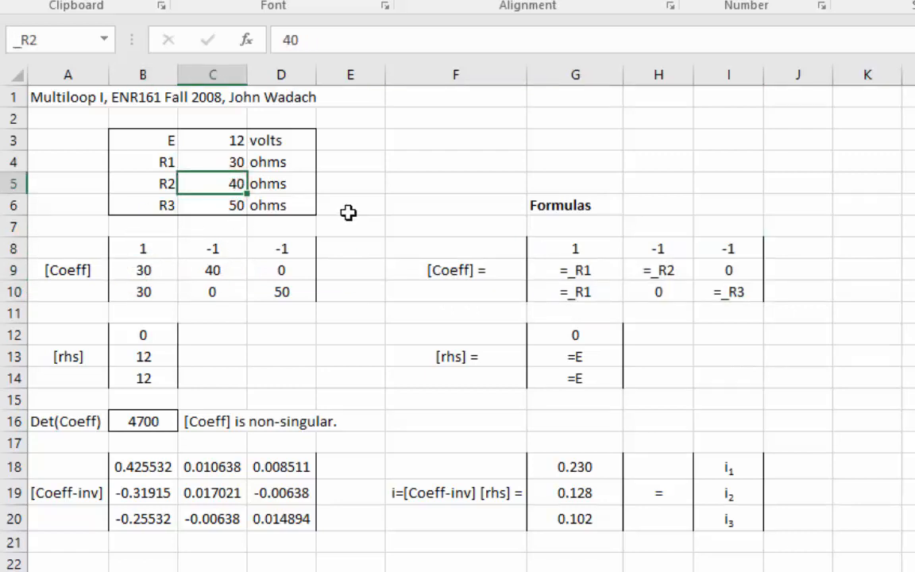
{"action": "type", "text": "20"}
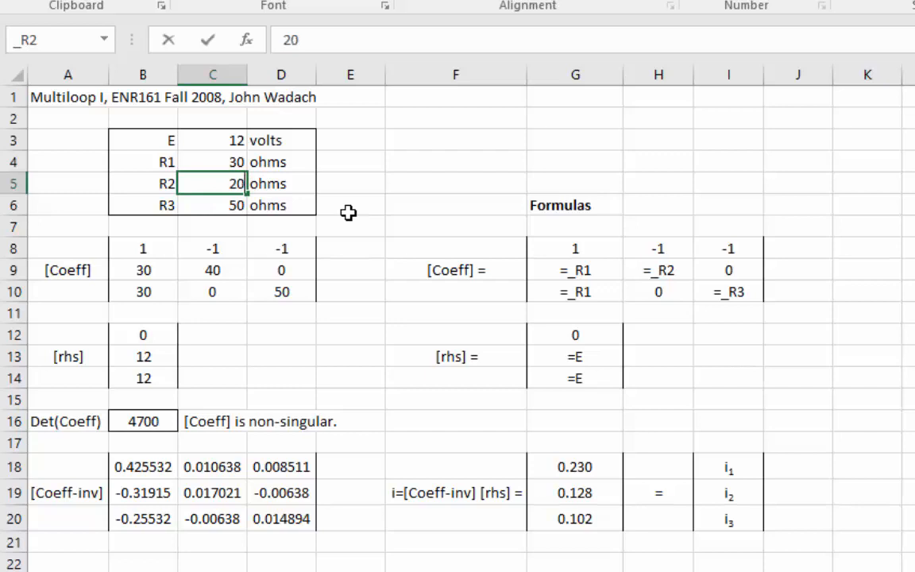
{"action": "key", "text": "Return"}
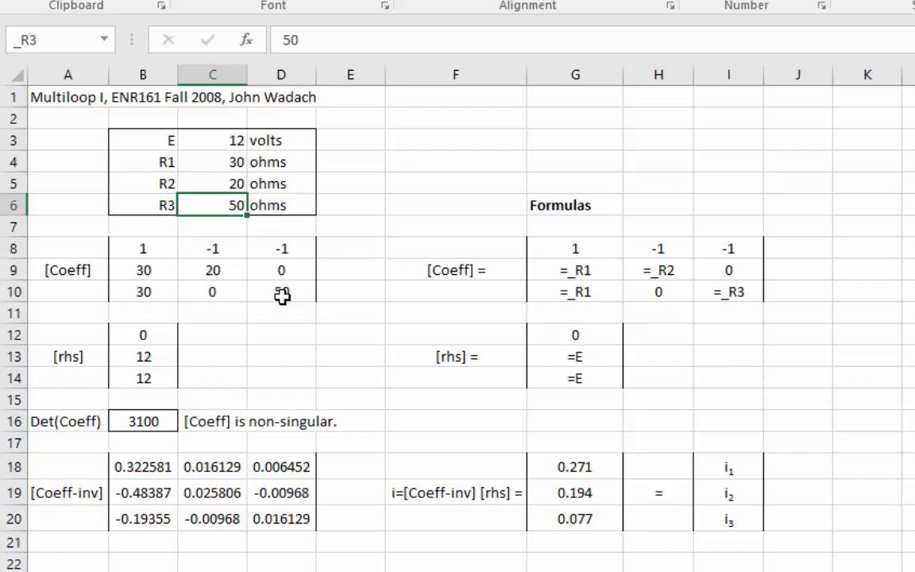
Step: Set resistor R2 in C5 back to 40 ohms
{"action": "left_click", "coordinate": [234, 204]}
{"action": "left_click", "coordinate": [240, 183]}
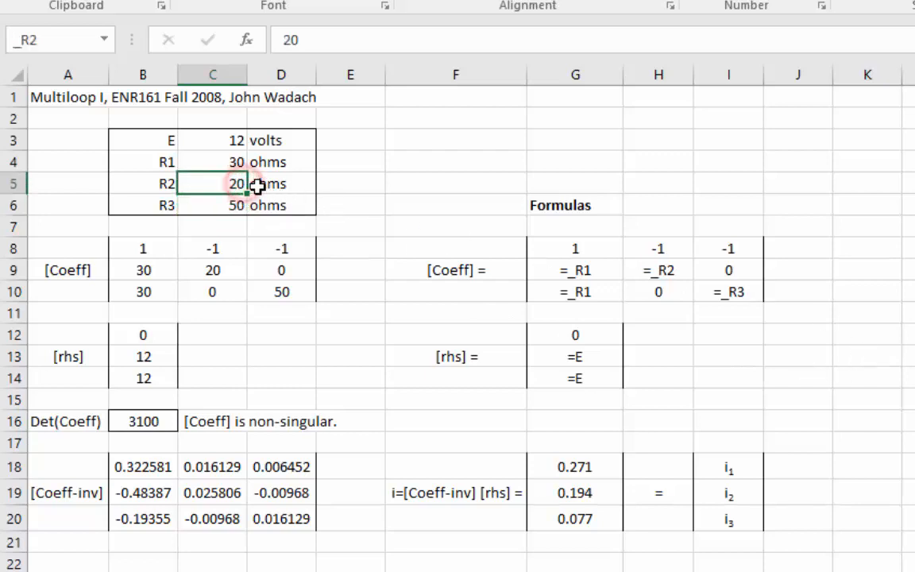
{"action": "type", "text": "40"}
{"action": "key", "text": "Return"}
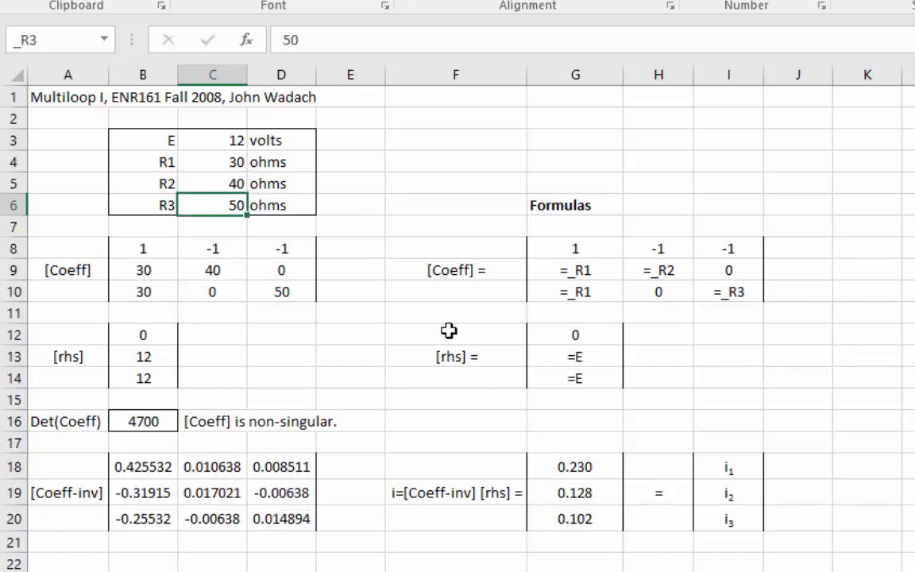
Step: Inspect the [Coeff] matrix B8:D10 and compare [rhs] B12:B14 with its listed formulas, tracing =E to C3
{"action": "left_click", "coordinate": [445, 571]}
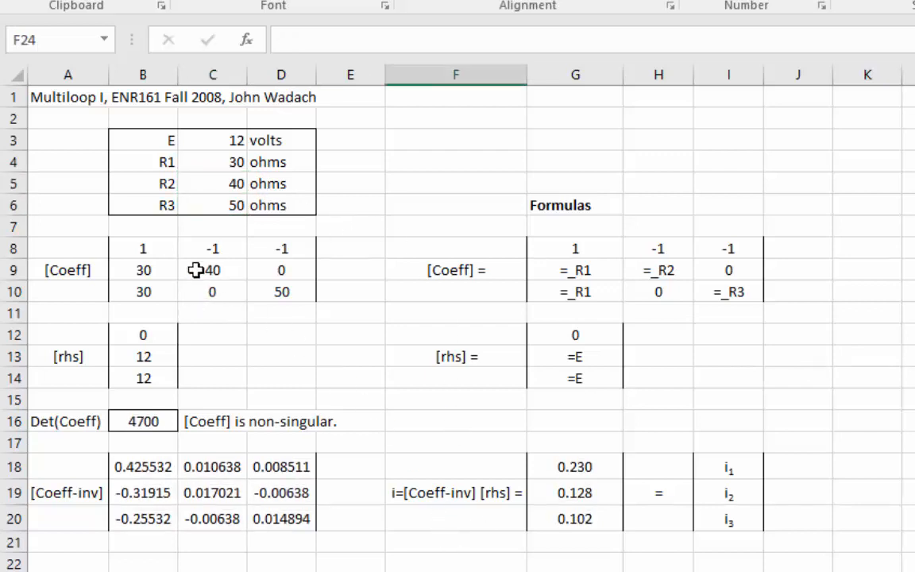
{"action": "left_click_drag", "start_coordinate": [159, 252], "coordinate": [276, 284]}
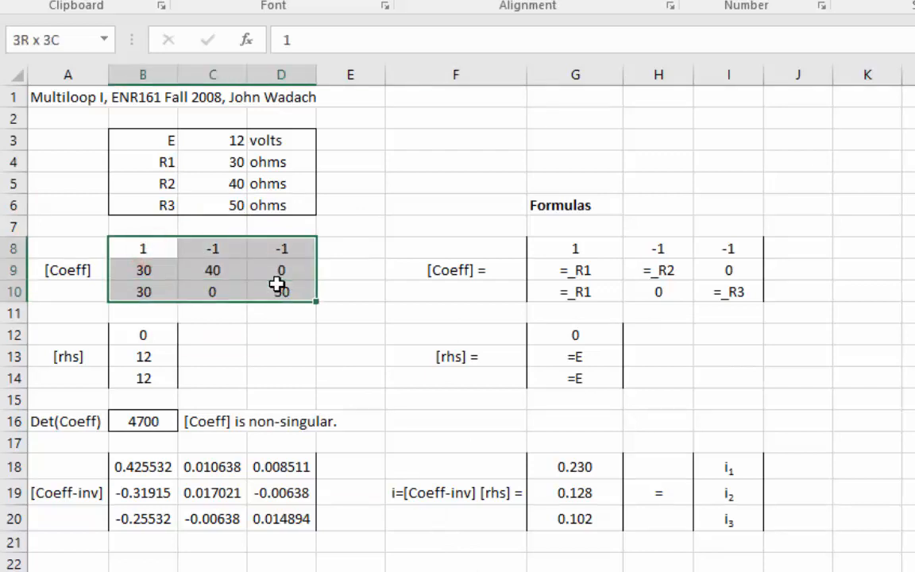
{"action": "left_click_drag", "start_coordinate": [143, 337], "coordinate": [143, 377]}
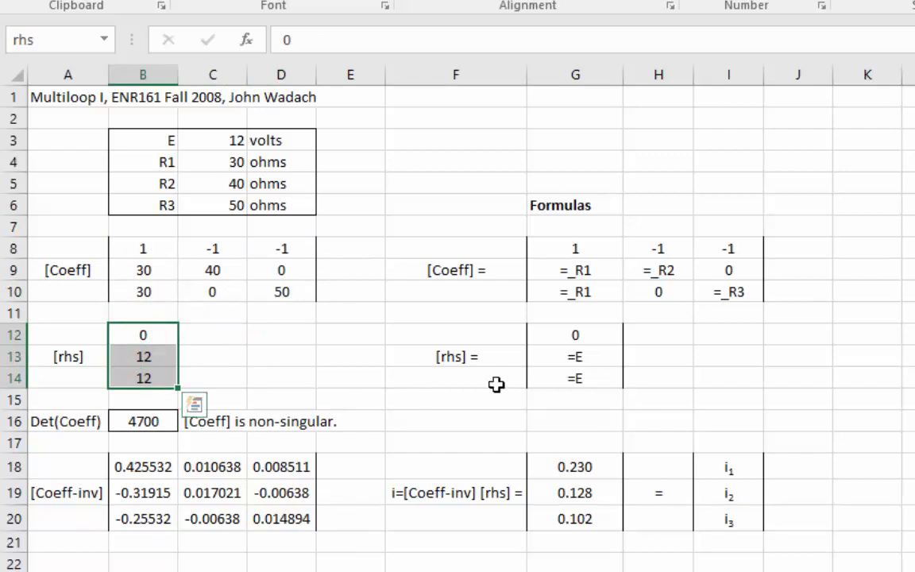
{"action": "left_click_drag", "start_coordinate": [575, 332], "coordinate": [580, 382]}
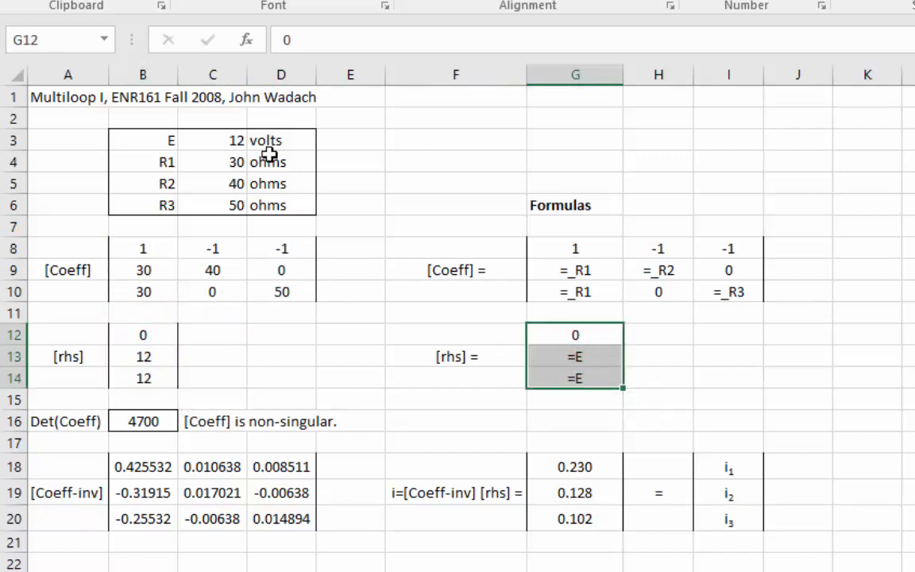
{"action": "left_click", "coordinate": [236, 141]}
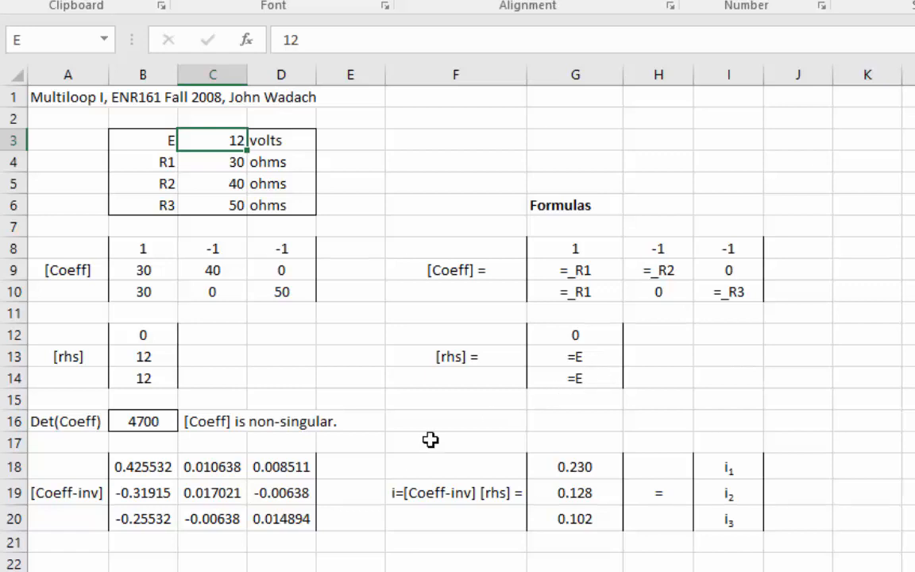
Step: Inspect the determinant, inverse and current formulas in B16, B18 and G18, tracing the ranges multiplied by MMULT
{"action": "left_click", "coordinate": [139, 423]}
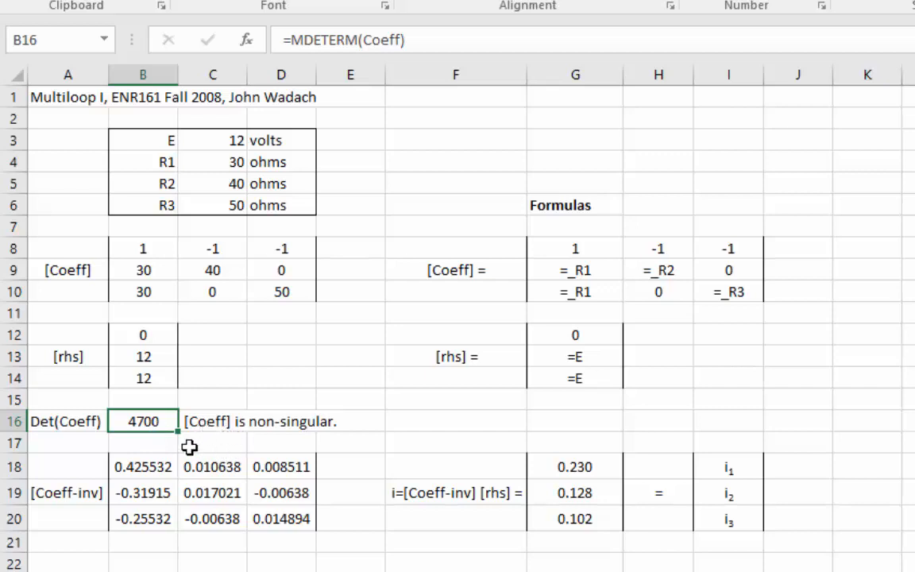
{"action": "left_click", "coordinate": [147, 466]}
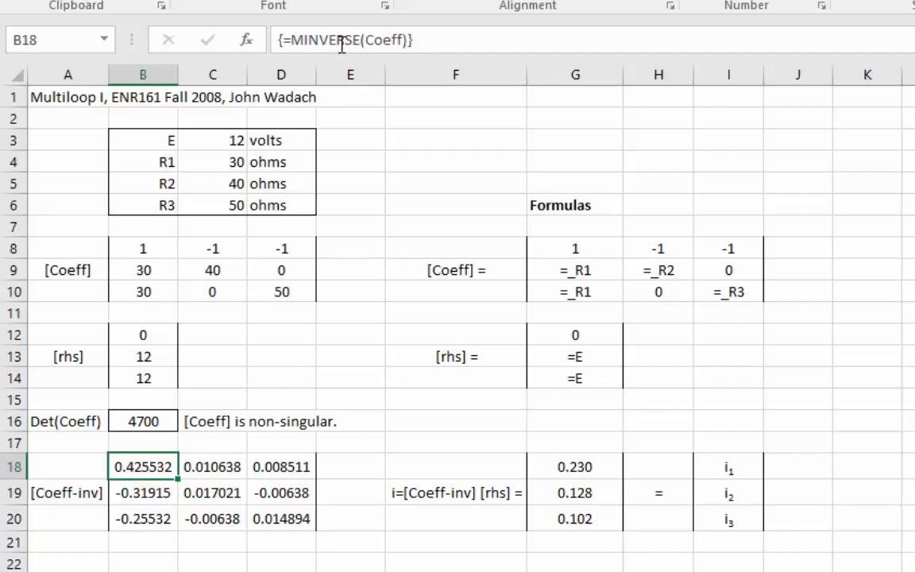
{"action": "left_click", "coordinate": [563, 467]}
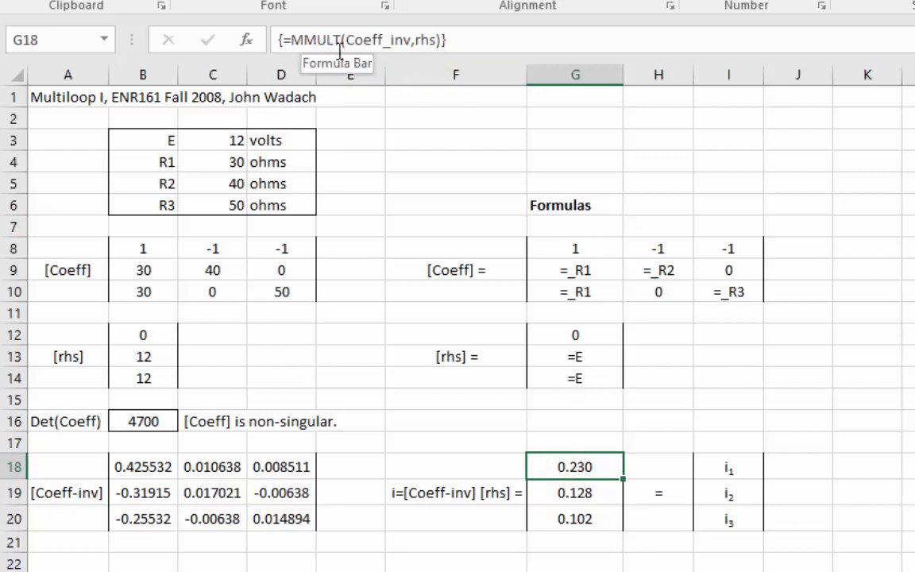
{"action": "left_click", "coordinate": [305, 46]}
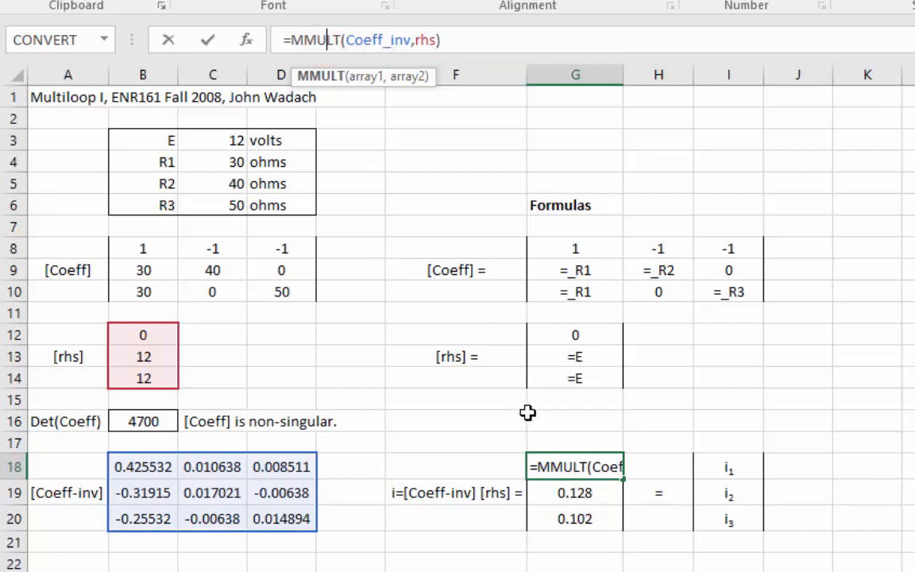
{"action": "left_click", "coordinate": [207, 40]}
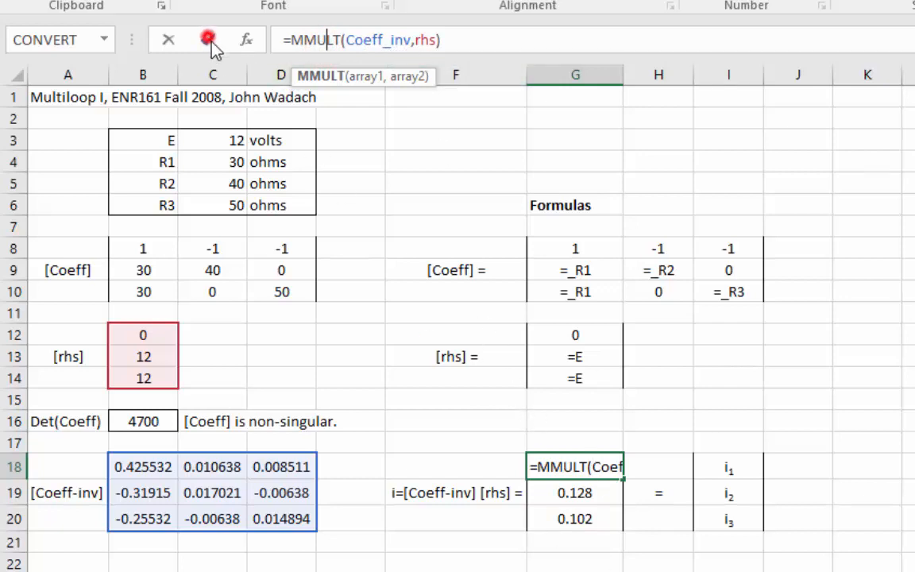
{"action": "left_click", "coordinate": [832, 387]}
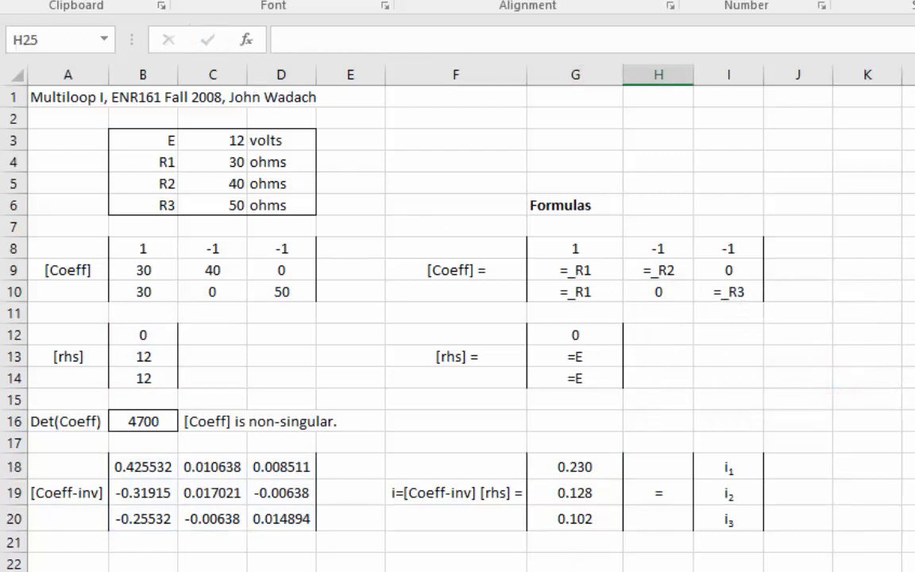
Step: View the Wheatstone I worksheet's matrix layout and return to the Multiloop I worksheet
{"action": "key", "text": "ctrl+Page_Down"}
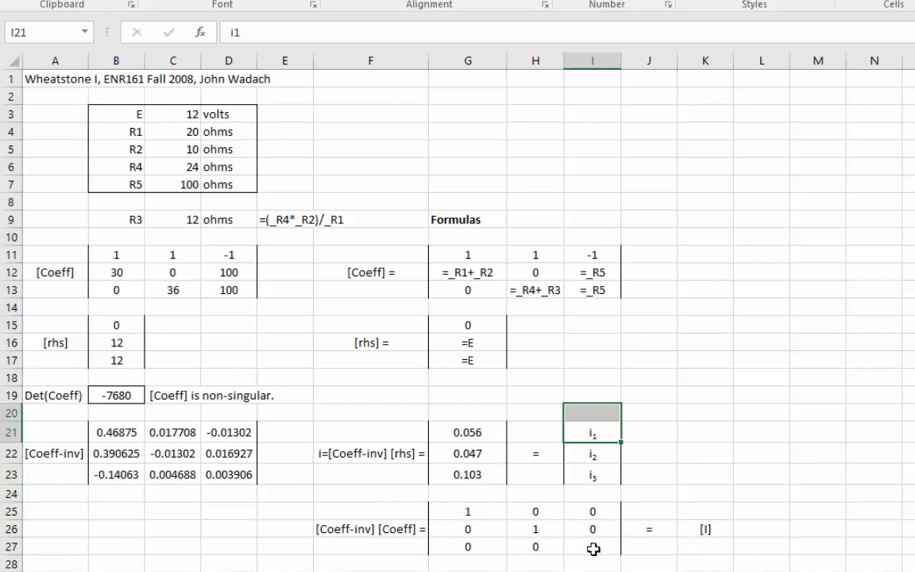
{"action": "left_click", "coordinate": [729, 474]}
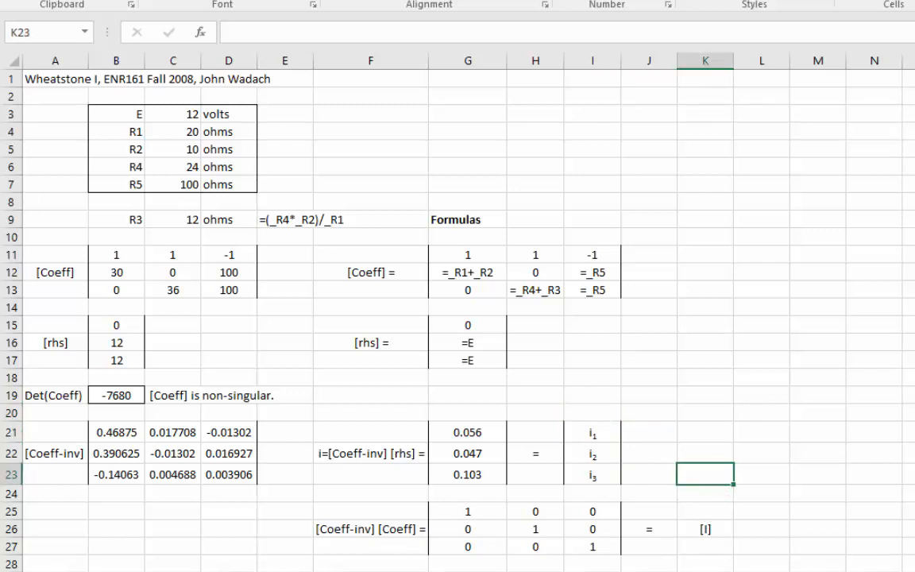
{"action": "key", "text": "ctrl+Page_Up"}
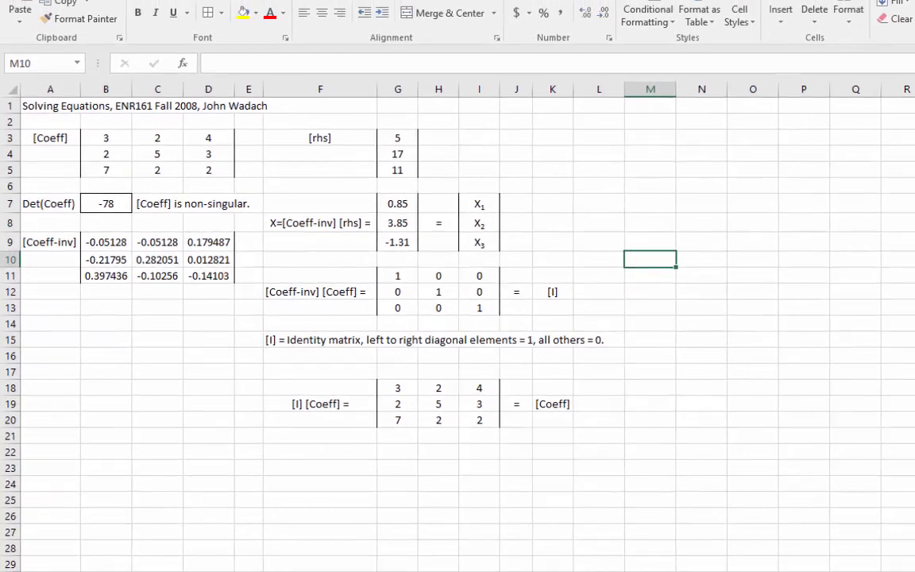
{"action": "left_click", "coordinate": [363, 550]}
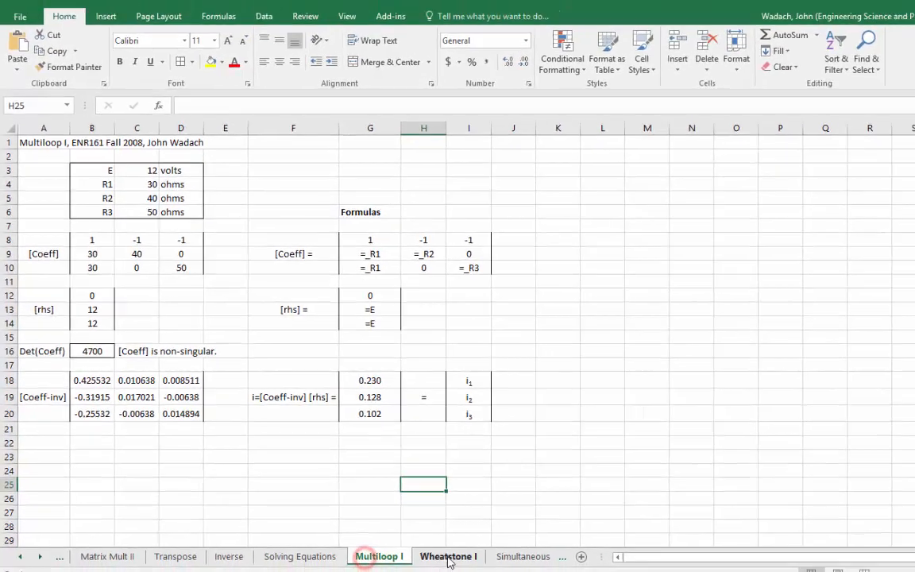
{"action": "left_click", "coordinate": [430, 549]}
{"action": "left_click", "coordinate": [368, 552]}
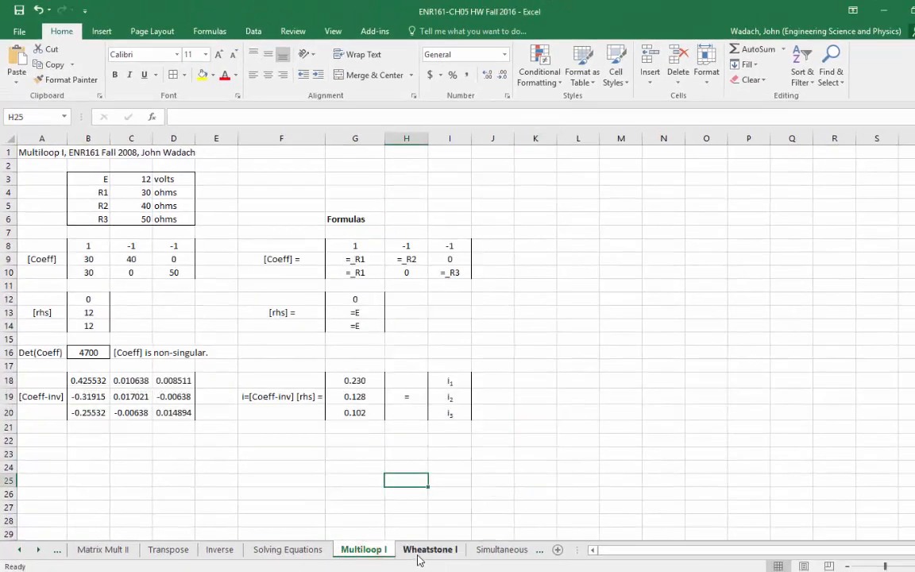
{"action": "right_click", "coordinate": [352, 548]}
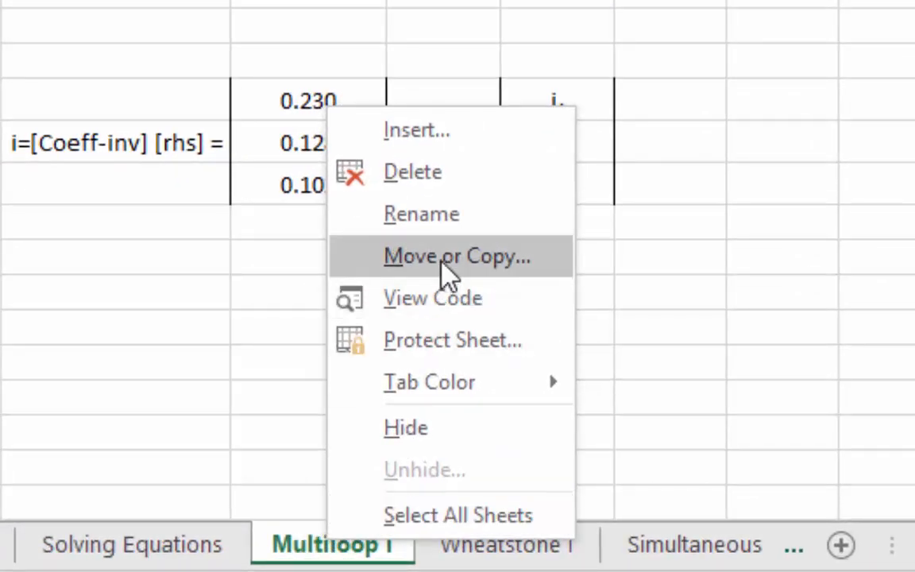
{"action": "left_click", "coordinate": [442, 264]}
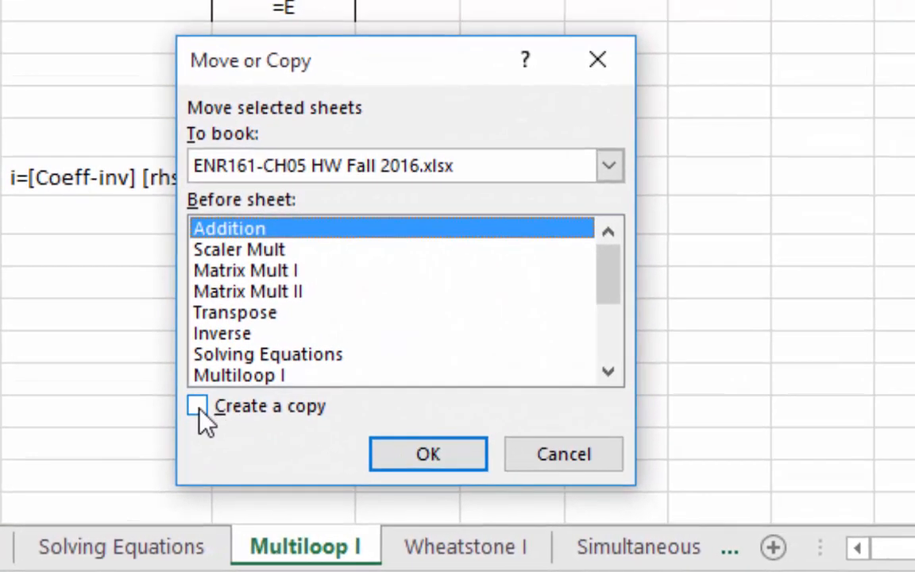
{"action": "left_click", "coordinate": [198, 409]}
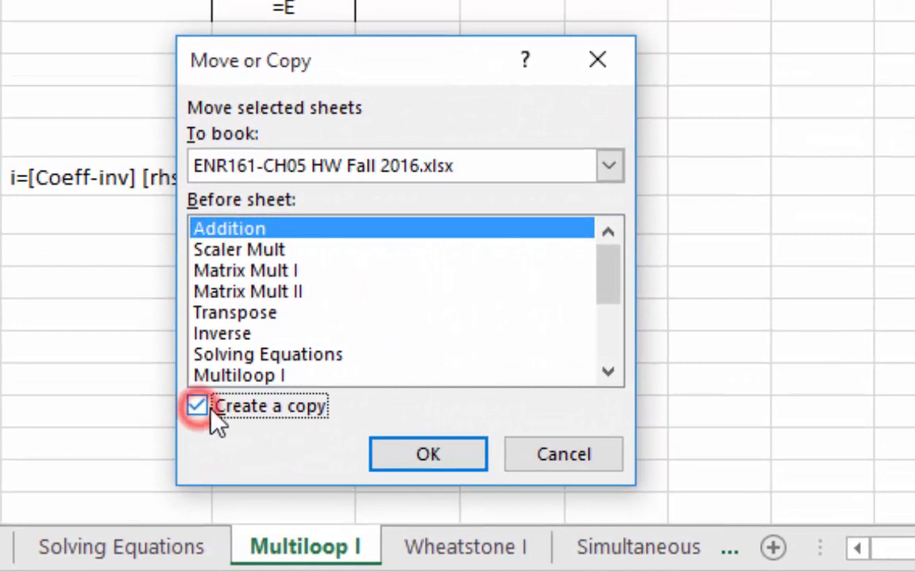
{"action": "left_click", "coordinate": [588, 462]}
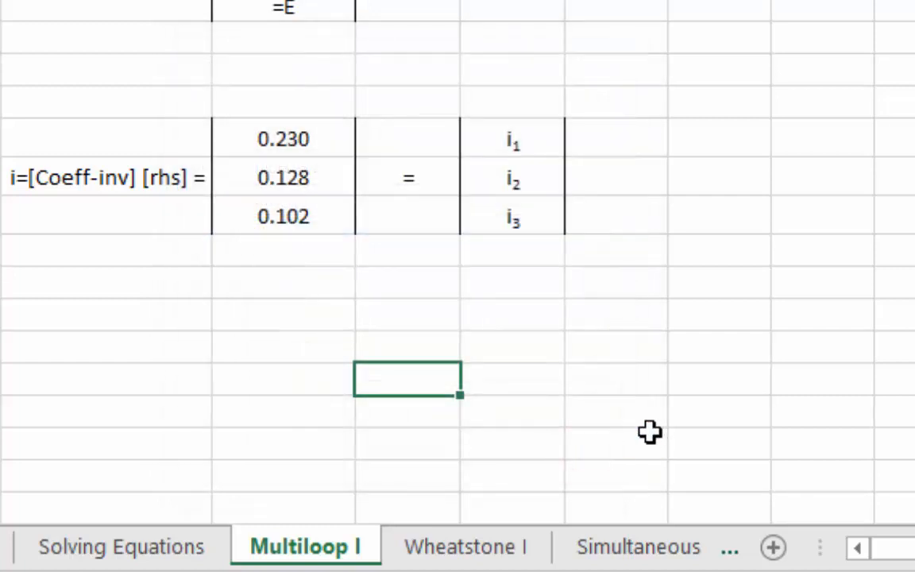
Step: Review the listed [Coeff] formulas on Multiloop I, ending on the R3 reference in I10
{"action": "left_click", "coordinate": [637, 423]}
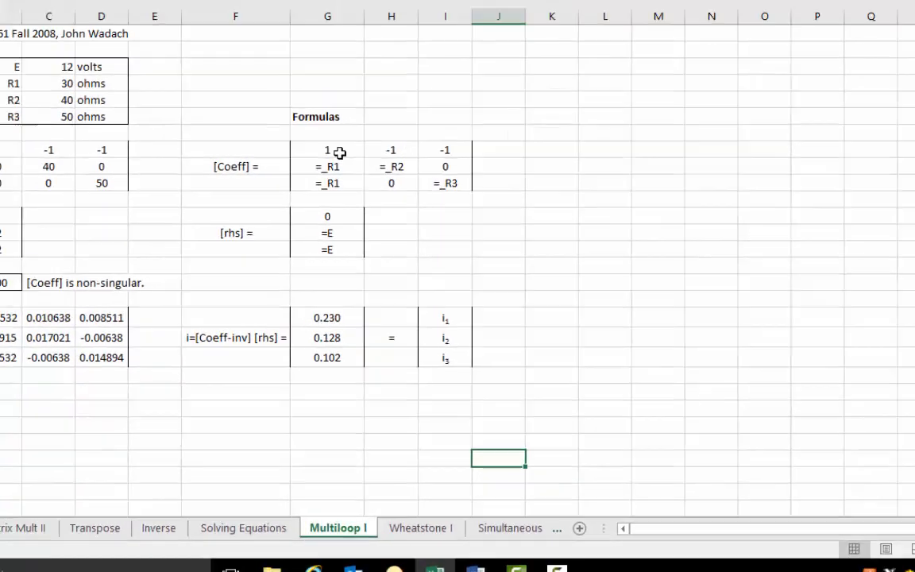
{"action": "left_click_drag", "start_coordinate": [343, 245], "coordinate": [399, 262]}
{"action": "left_click", "coordinate": [419, 260]}
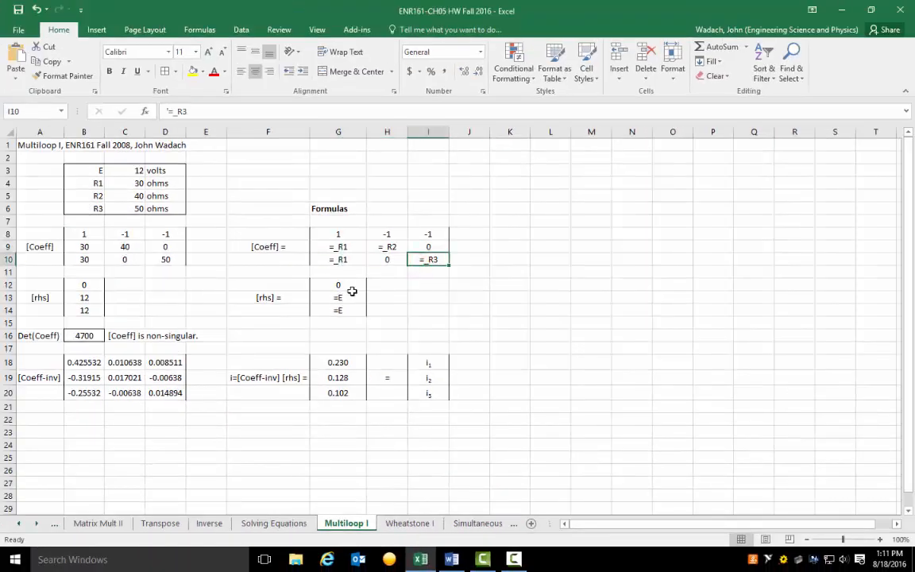